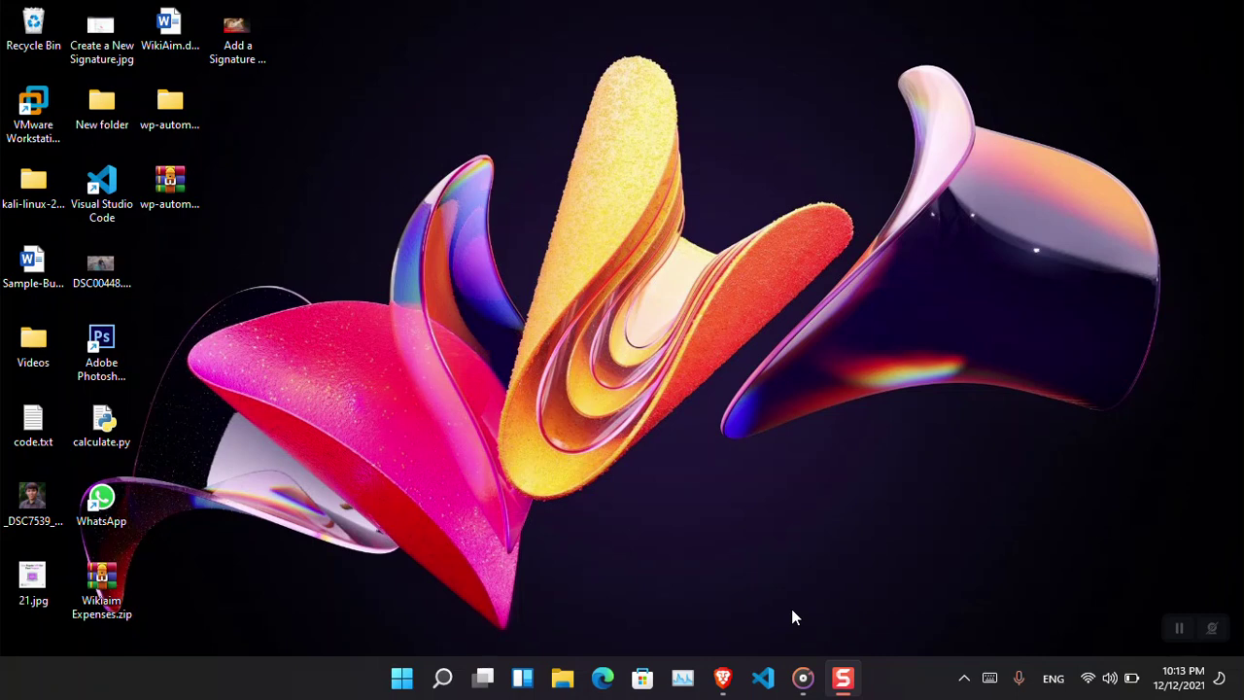
# Restore the Brave window showing the wikigain article on adding a Gmail signature.
pyautogui.click(724, 678)
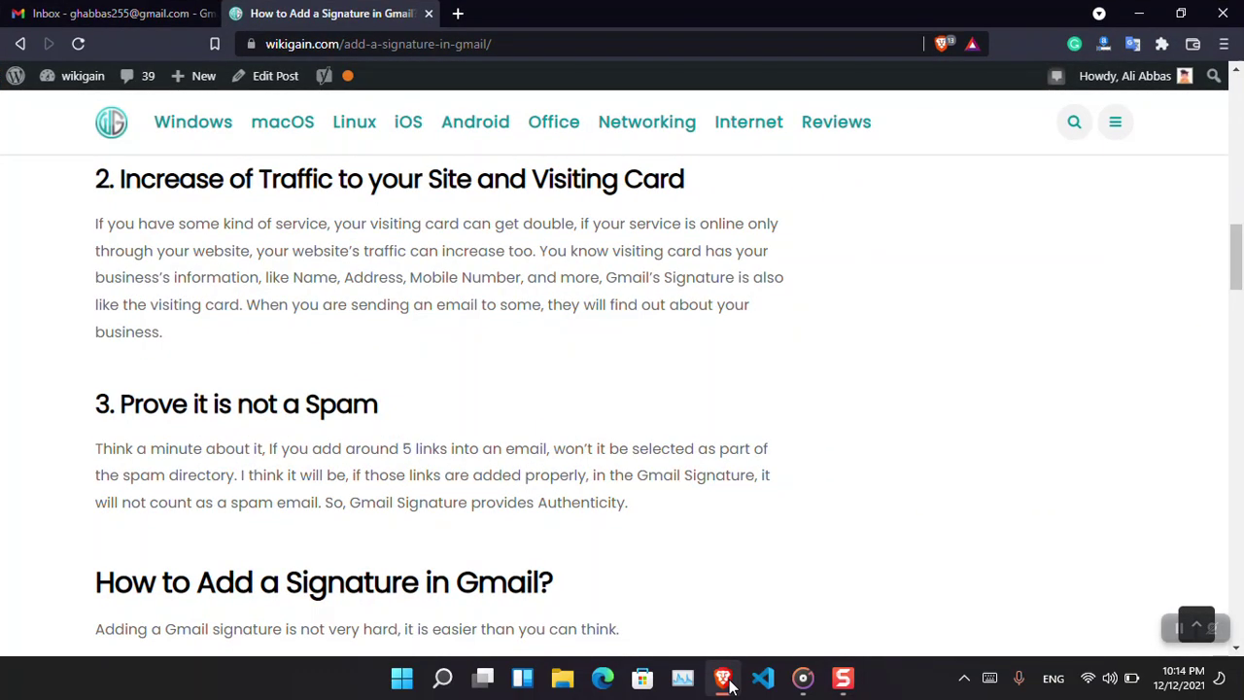
# Scroll from the article title to the first reasons and highlight 'It makes Your Brand/Company Recognizable'.
pyautogui.press('Up')
pyautogui.press('Up')
pyautogui.press('Up')
pyautogui.press('Up')
pyautogui.press('Up')
pyautogui.press('Up')
pyautogui.press('Up')
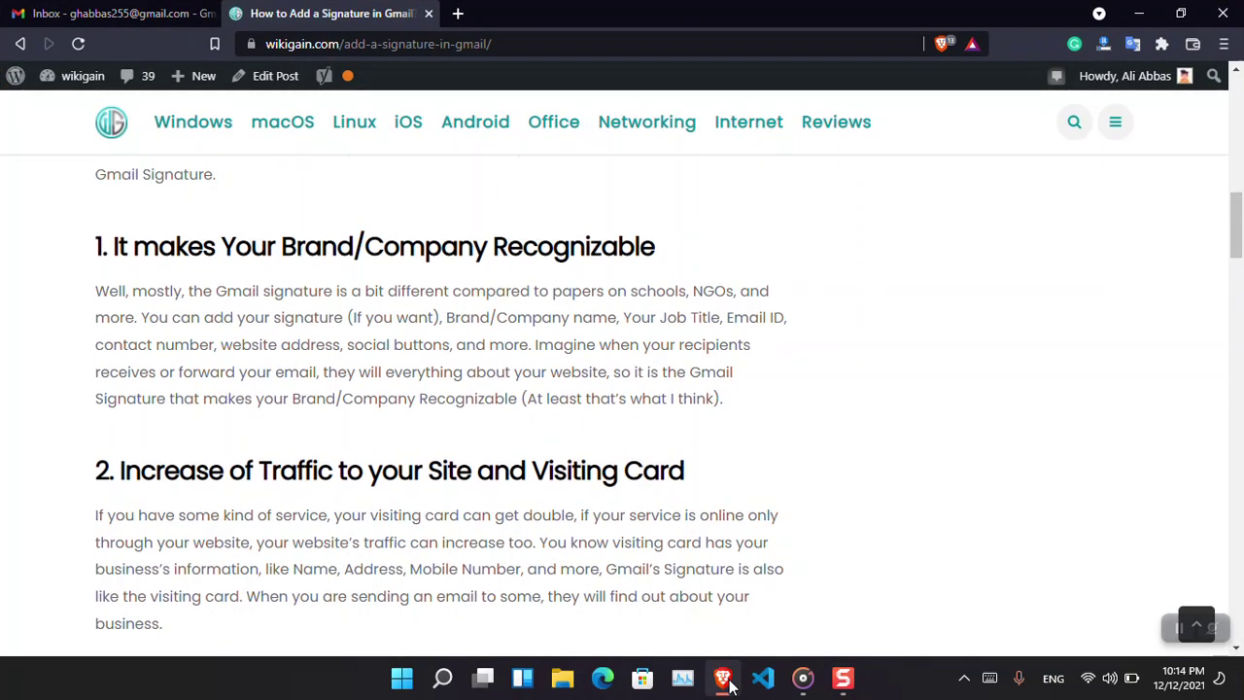
pyautogui.press('Up')
pyautogui.press('Up')
pyautogui.press('Up')
pyautogui.press('Up')
pyautogui.press('Up')
pyautogui.press('Up')
pyautogui.press('Up')
pyautogui.press('Up')
pyautogui.press('Up')
pyautogui.press('Up')
pyautogui.press('Up')
pyautogui.press('Up')
pyautogui.press('Up')
pyautogui.press('Up')
pyautogui.press('Up')
pyautogui.press('Up')
pyautogui.press('Up')
pyautogui.press('Up')
pyautogui.press('Up')
pyautogui.press('Up')
pyautogui.press('Up')
pyautogui.press('Up')
pyautogui.press('Up')
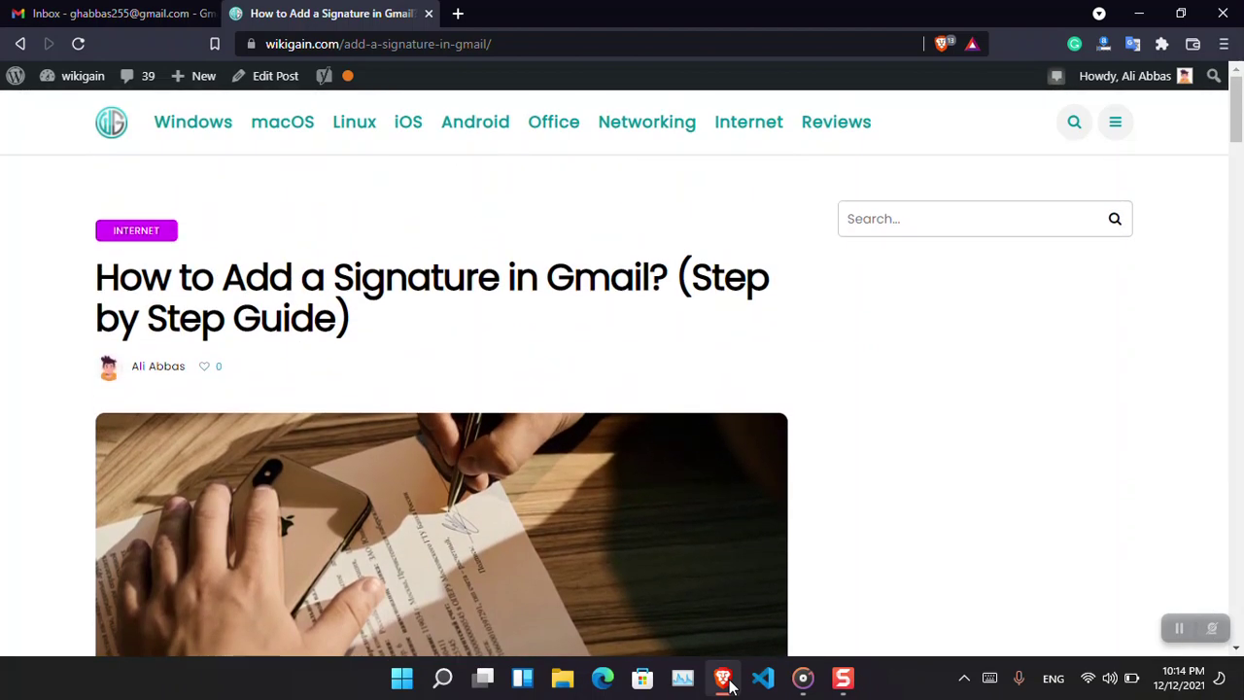
pyautogui.press('Down')
pyautogui.press('Down')
pyautogui.press('Down')
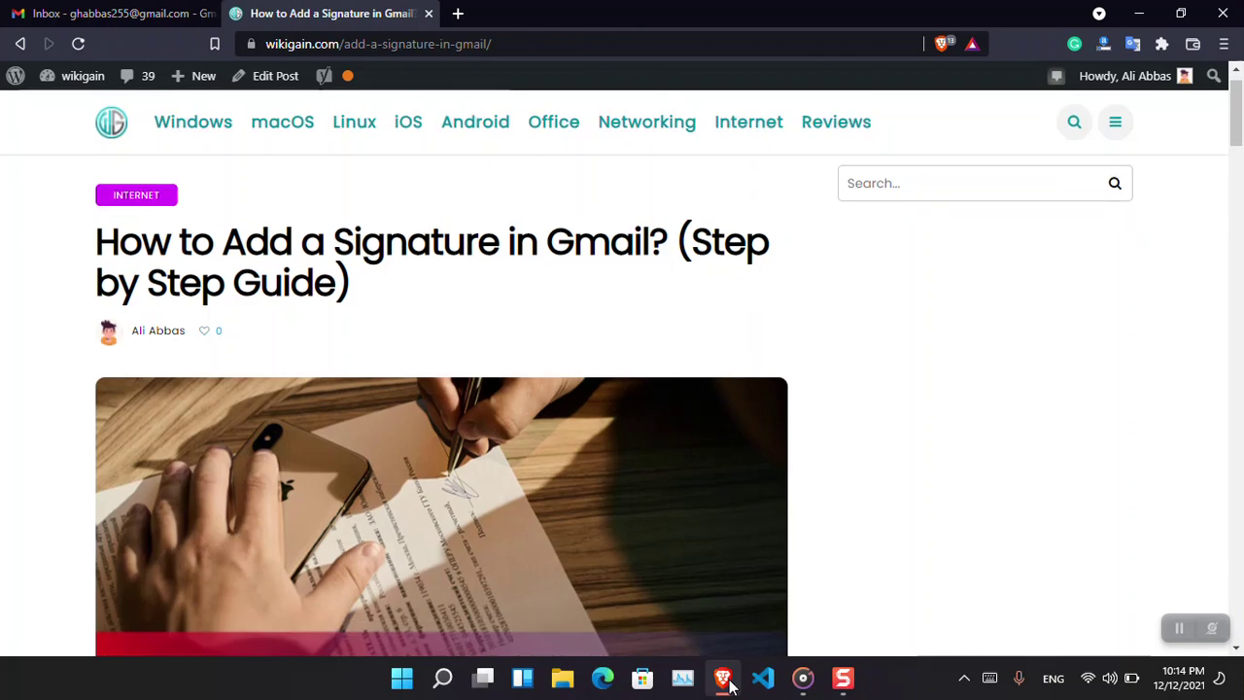
pyautogui.press('pagedown')
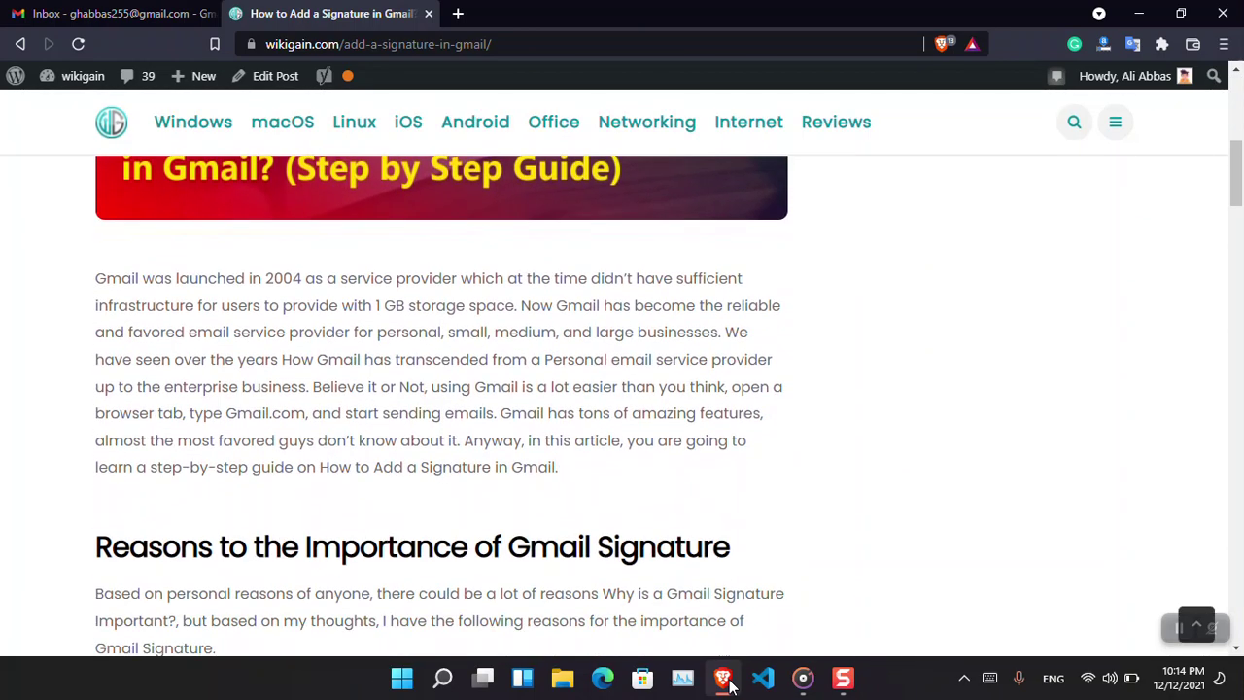
pyautogui.press('Down')
pyautogui.press('Down')
pyautogui.press('Down')
pyautogui.press('Down')
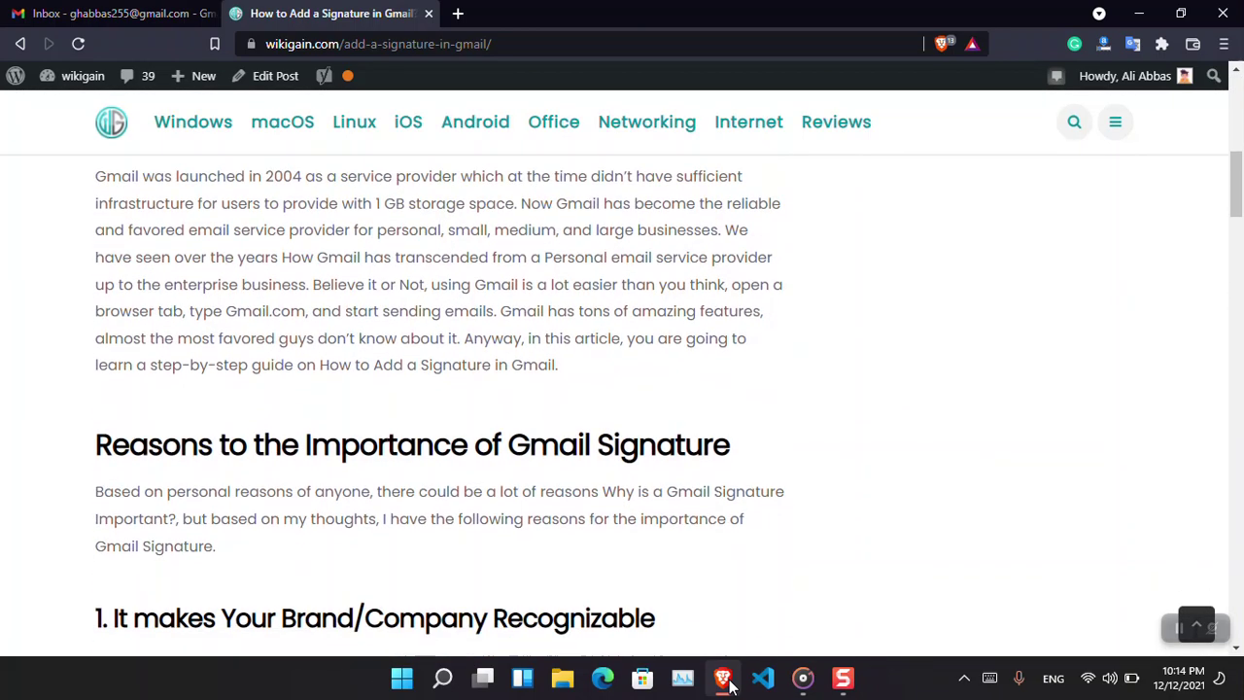
pyautogui.press('pagedown')
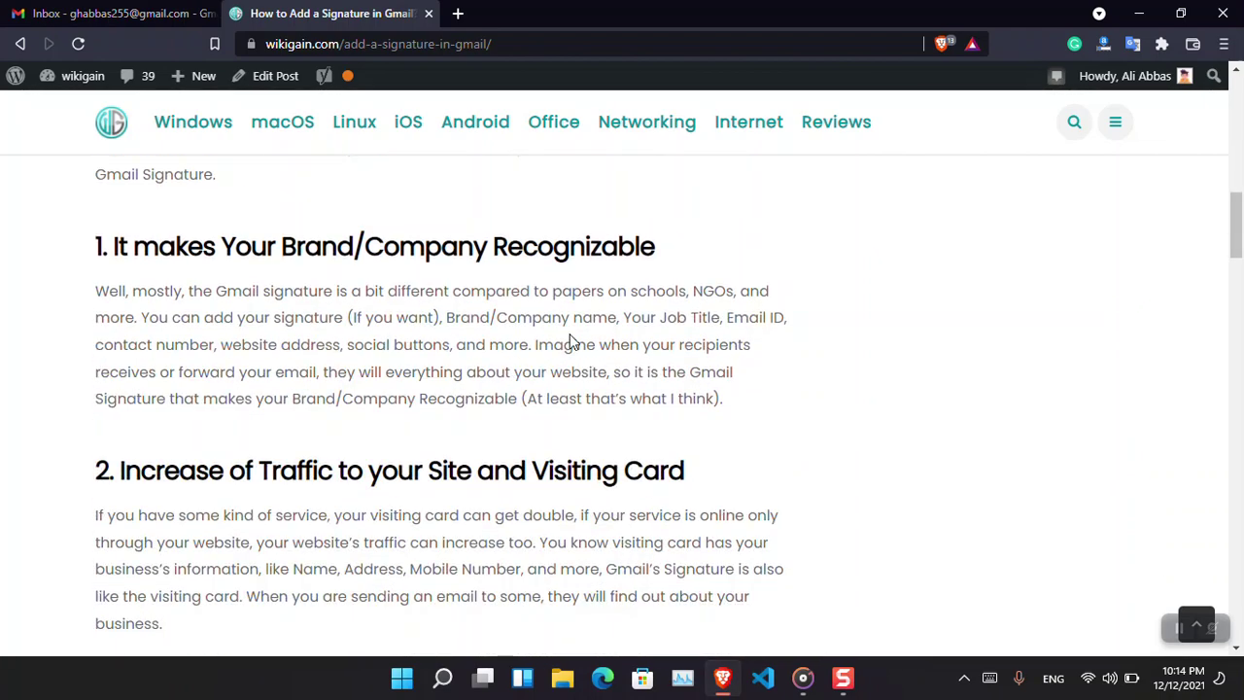
pyautogui.moveTo(657, 249); pyautogui.dragTo(113, 256)
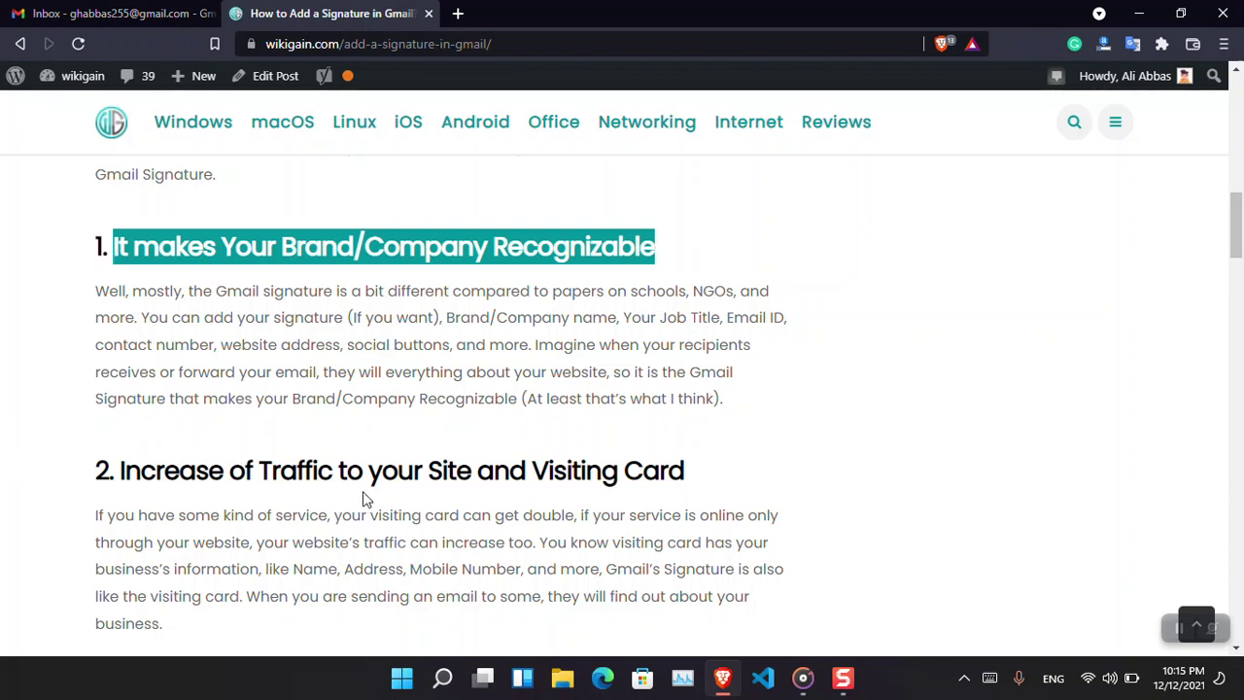
# Highlight the 'Traffic to your Site' and 'Visiting Card' heading, then scroll to the how-to section.
pyautogui.click(685, 470)
pyautogui.moveTo(685, 470); pyautogui.dragTo(256, 470)
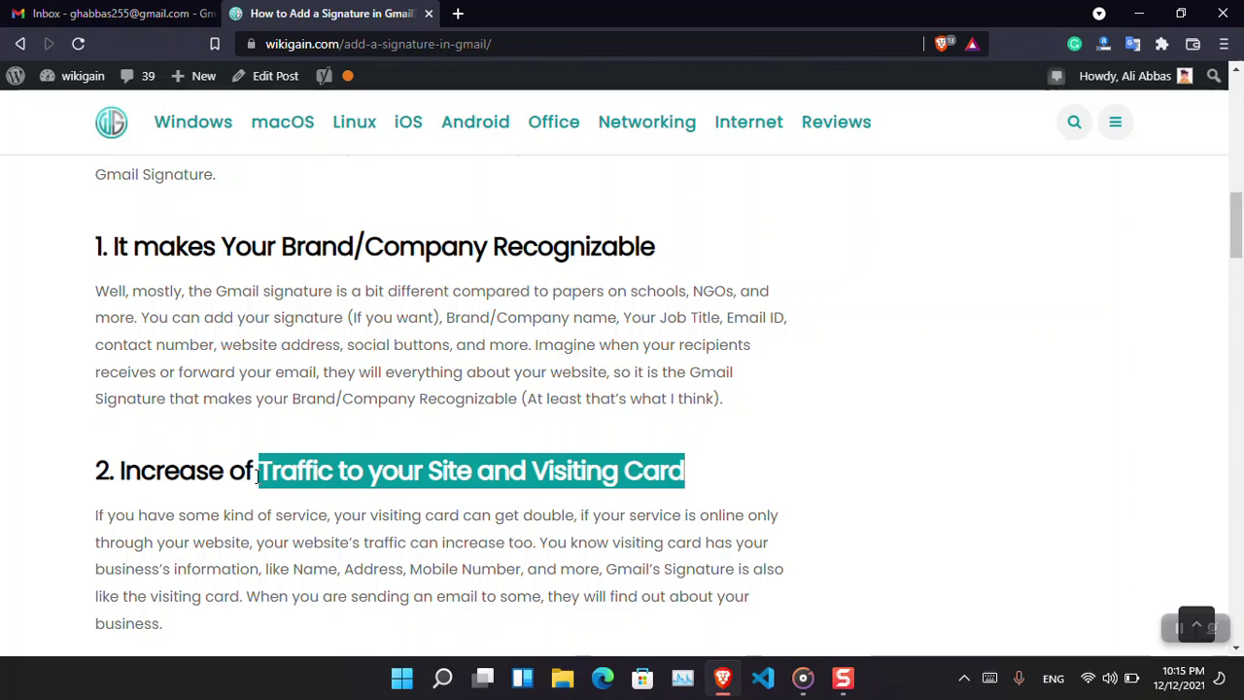
pyautogui.scroll(-3, 258, 474)
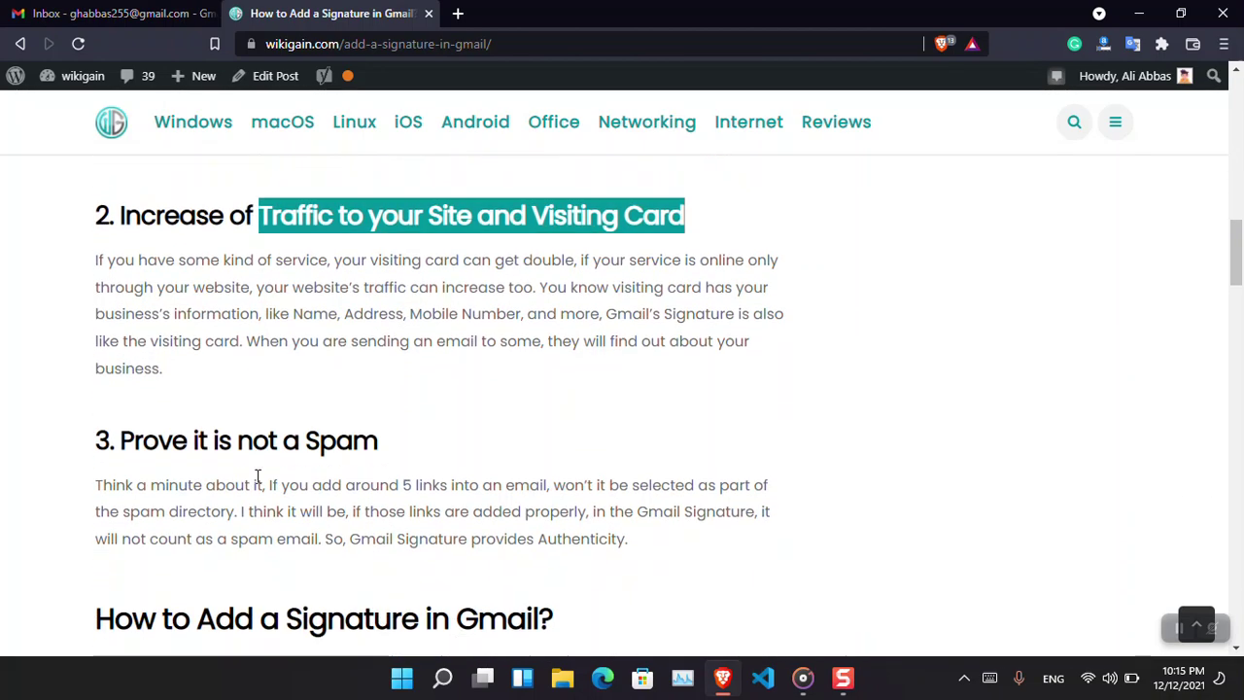
pyautogui.scroll(-1, 258, 474)
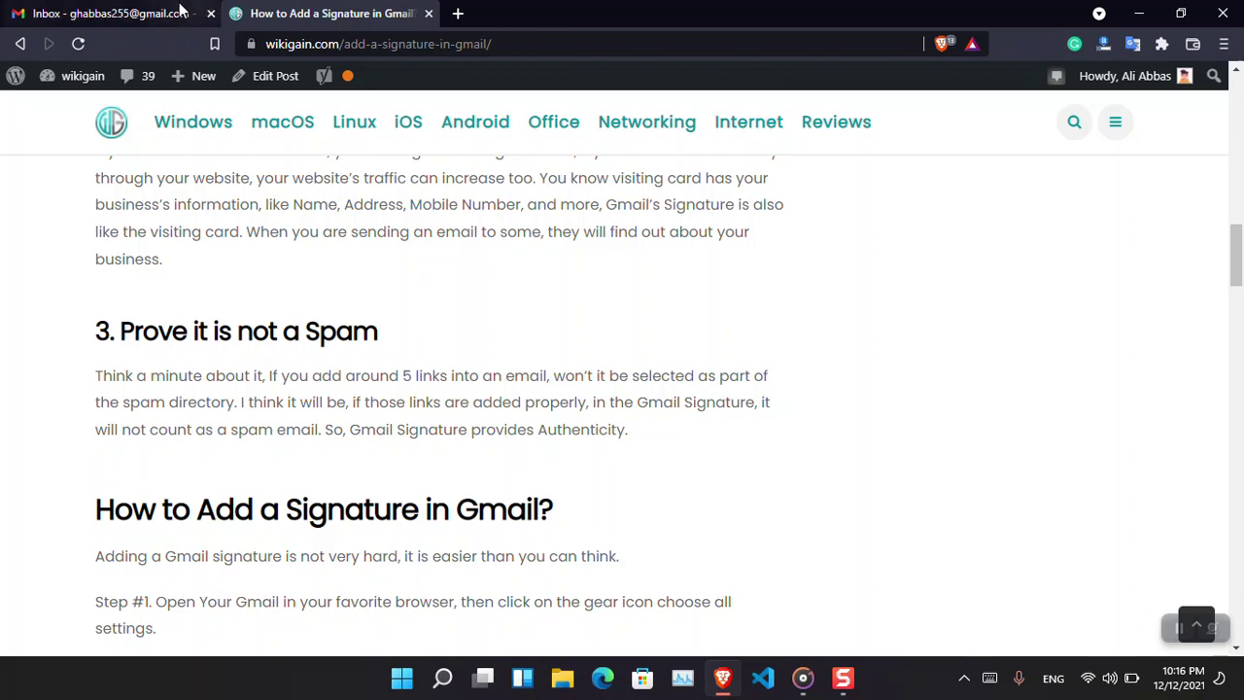
# Open Gmail's See all settings page and scroll to the empty Signature section.
pyautogui.click(134, 10)
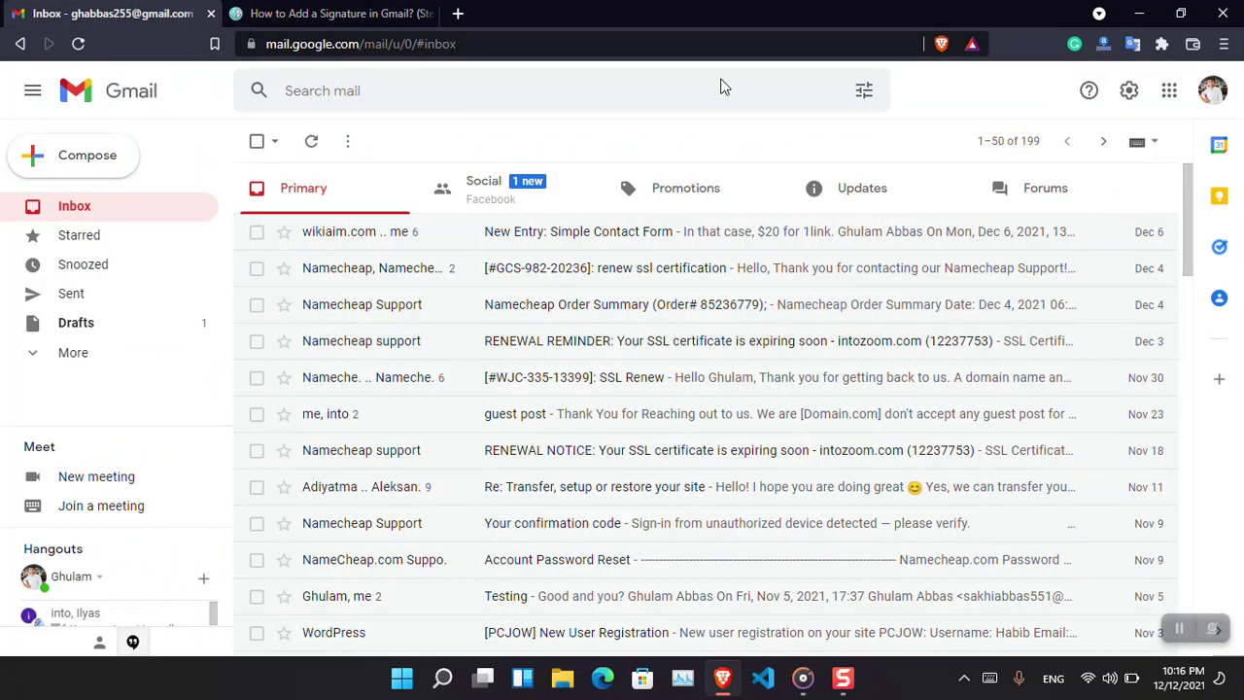
pyautogui.click(1128, 93)
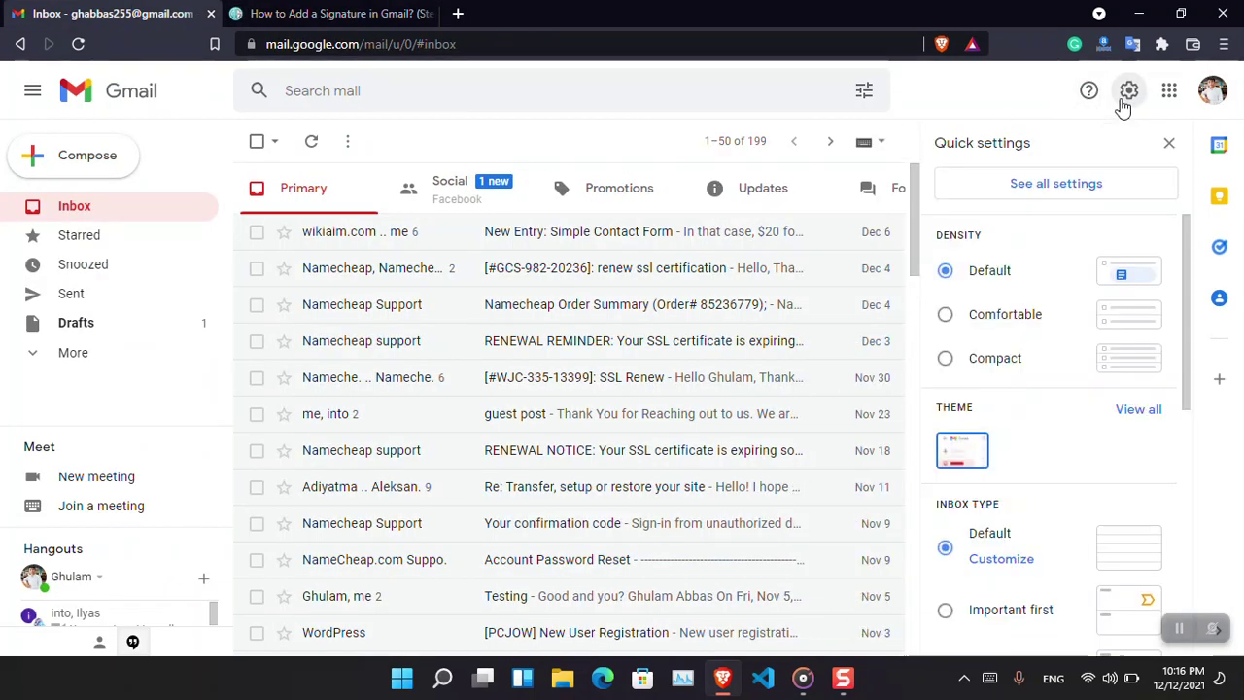
pyautogui.click(1058, 185)
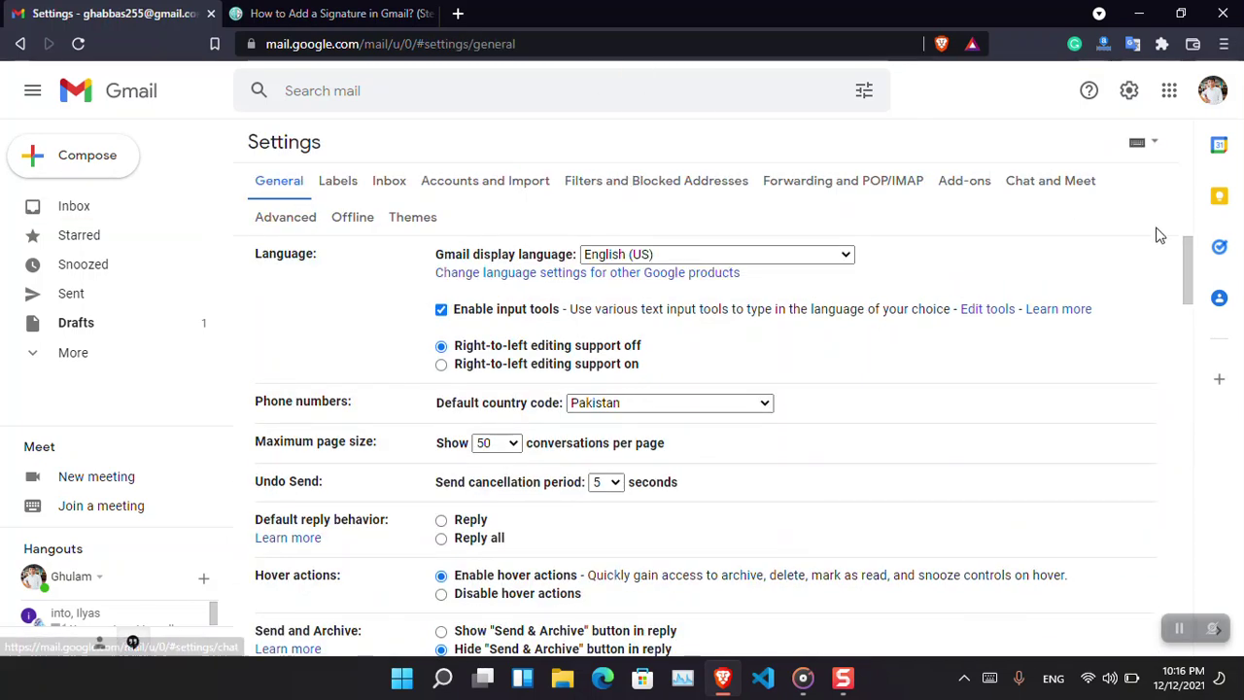
pyautogui.moveTo(1192, 277)
pyautogui.mouseDown()
pyautogui.moveTo(1202, 423)
pyautogui.moveTo(1223, 457)
pyautogui.moveTo(1222, 542)
pyautogui.mouseUp()
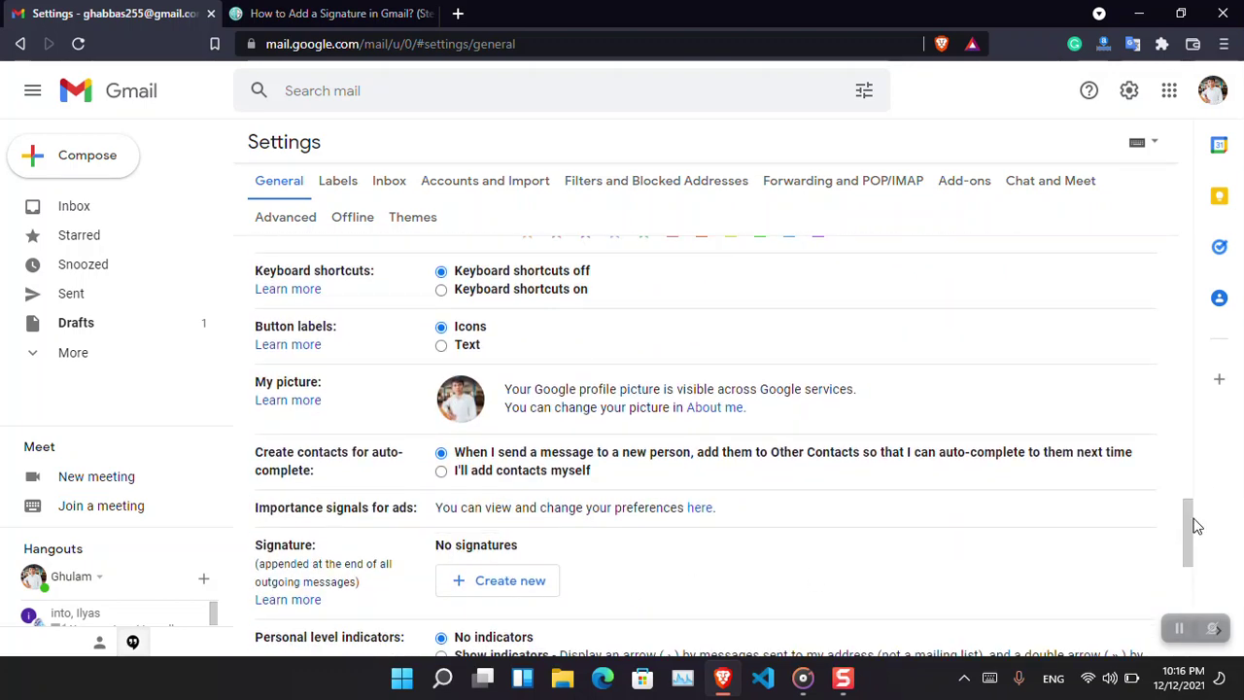
pyautogui.moveTo(1188, 522); pyautogui.dragTo(1190, 554)
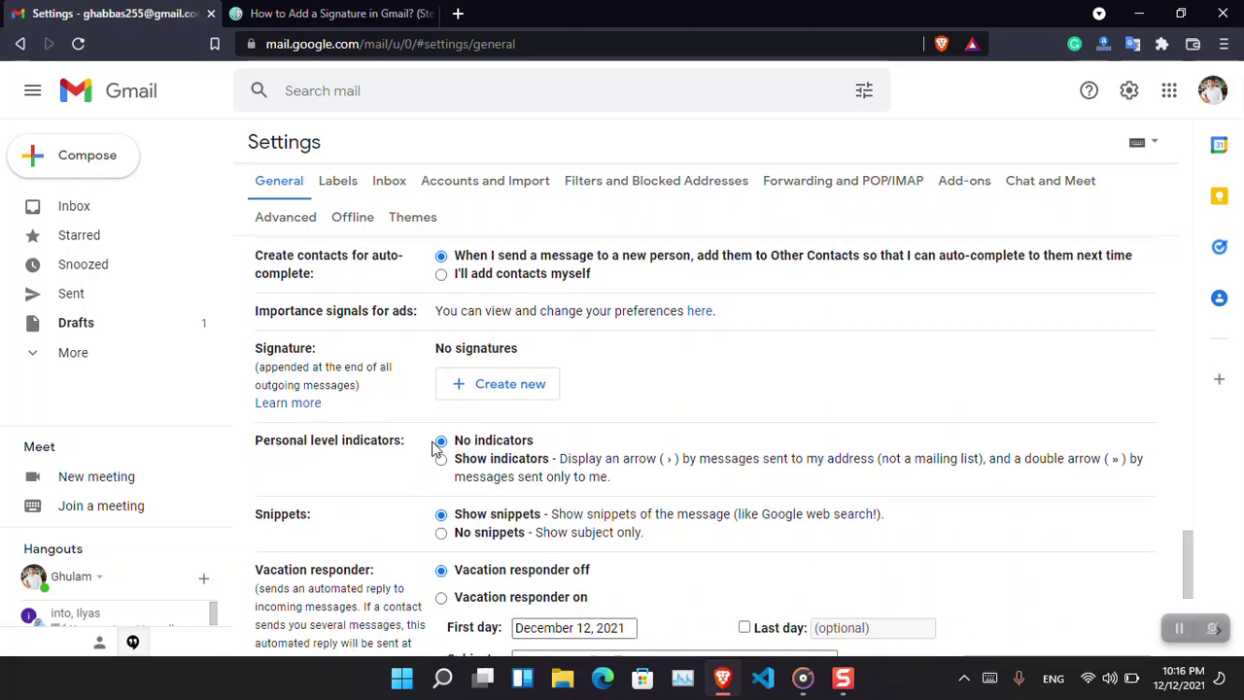
# Create a new Gmail signature named with the account owner's full name.
pyautogui.click(476, 388)
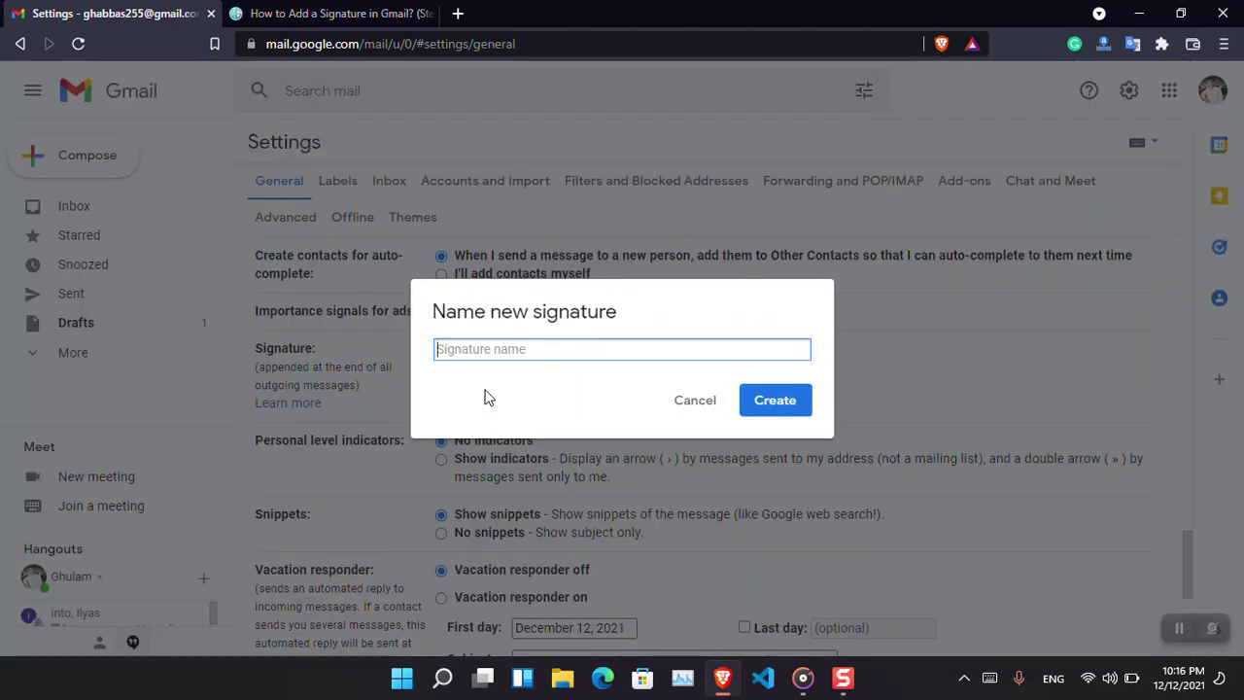
pyautogui.write('Ghulam Abbas')
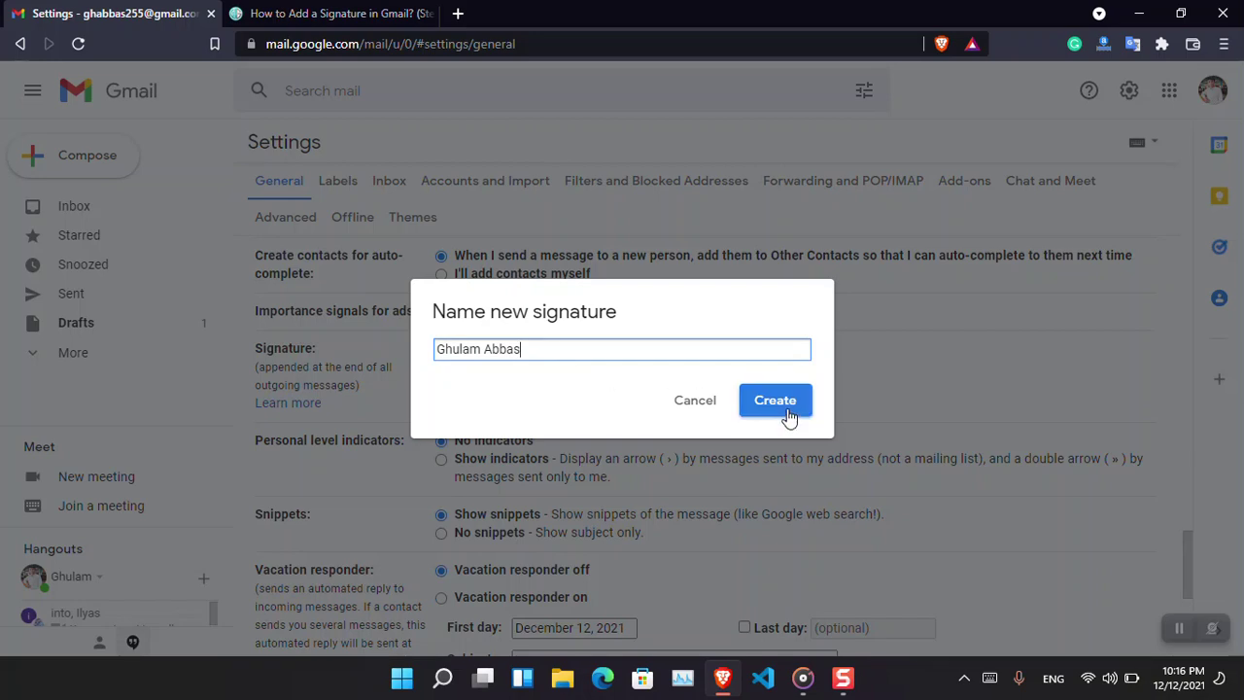
pyautogui.click(789, 415)
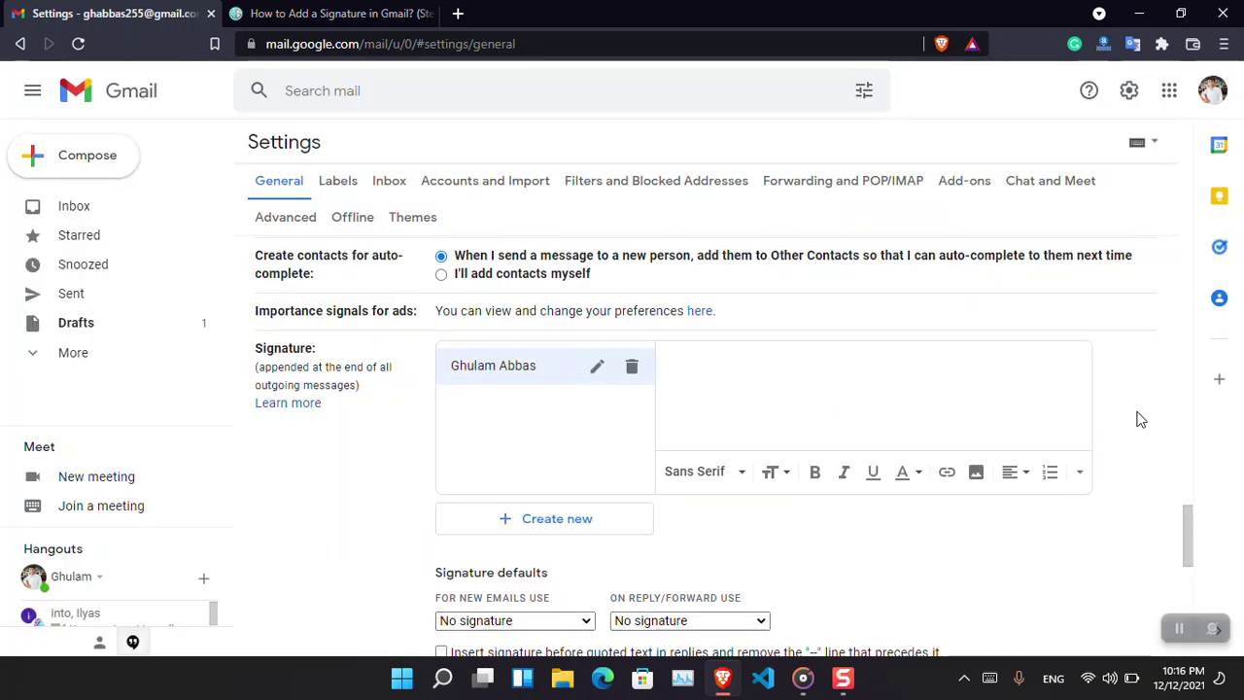
pyautogui.scroll(-1, 1200, 508)
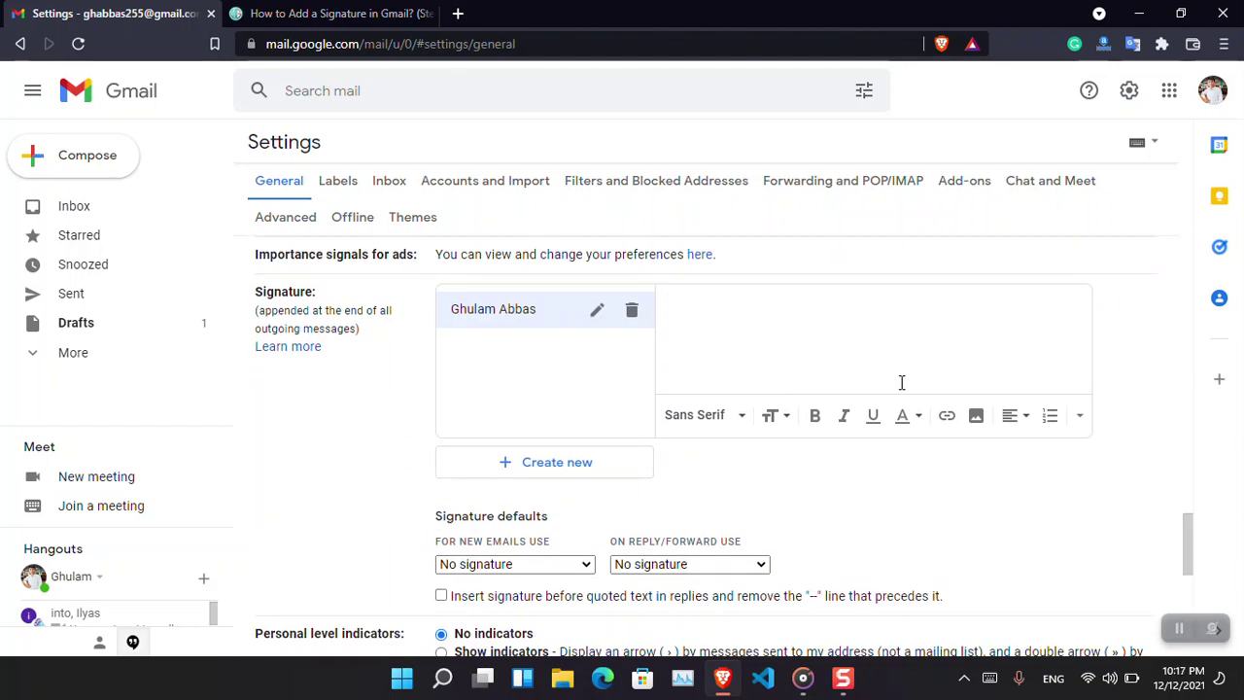
# Insert the _DSC7539_EDIT.jpg photo from My Drive into the signature.
pyautogui.click(980, 431)
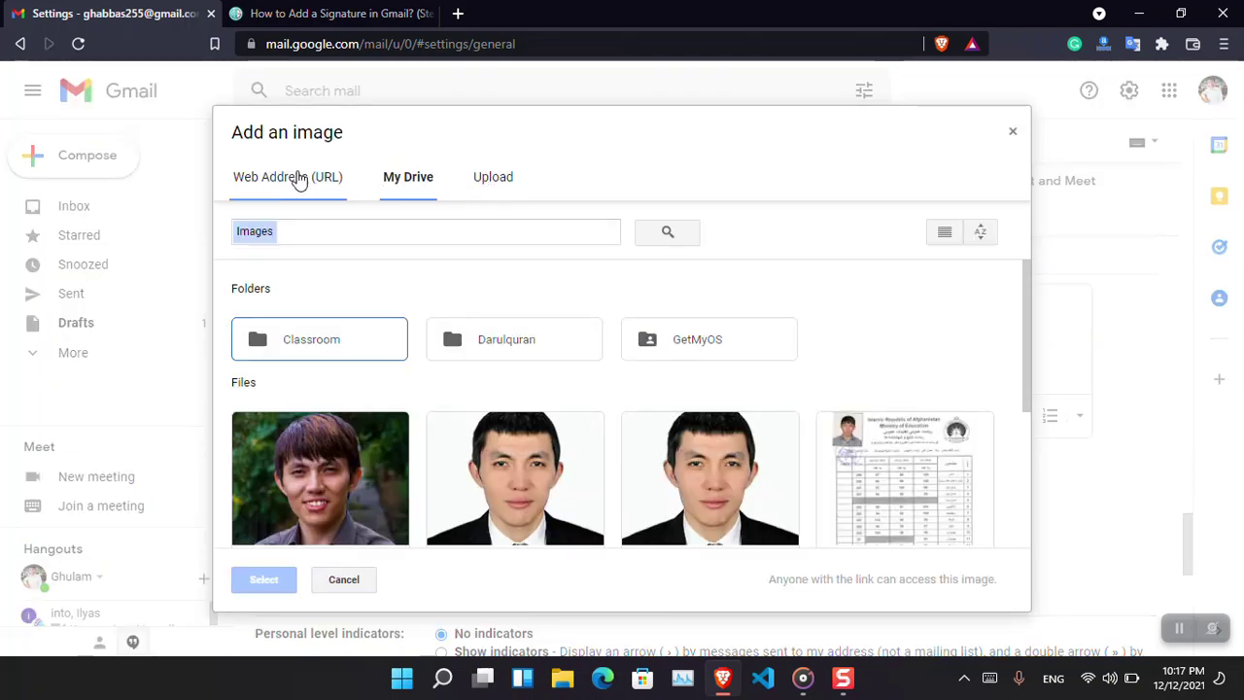
pyautogui.click(358, 457)
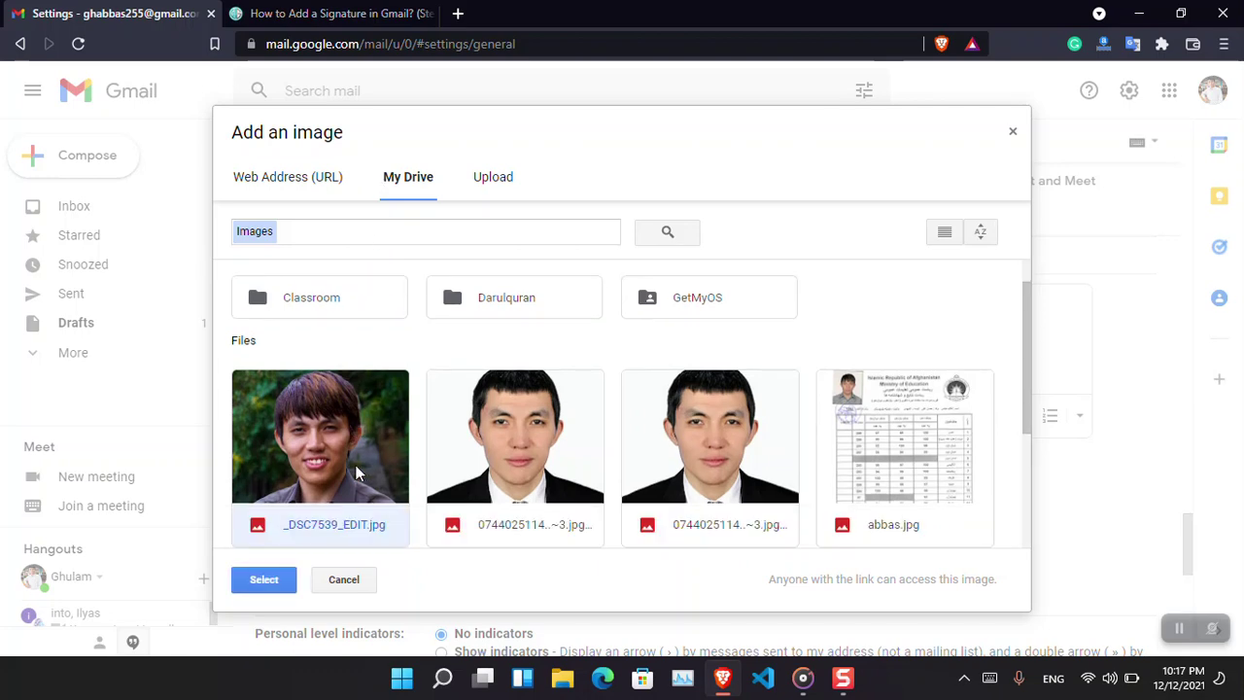
pyautogui.click(274, 580)
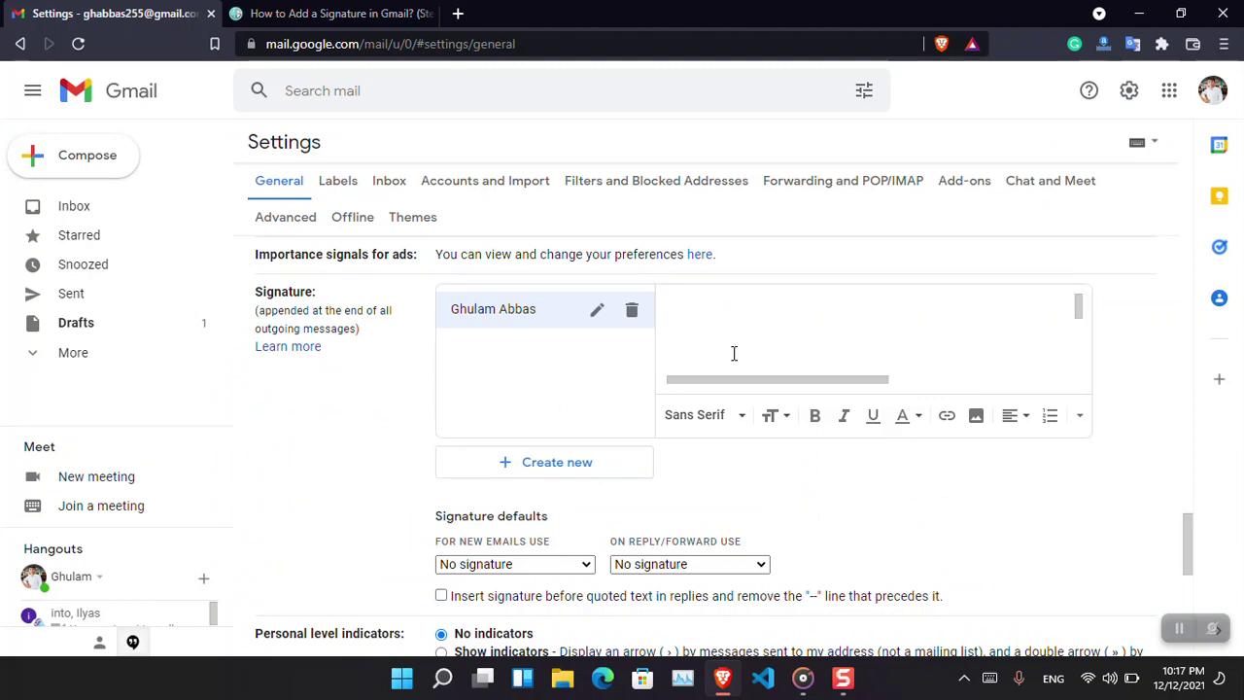
# Resize the signature photo to Small and start a new line below it.
pyautogui.click(820, 329)
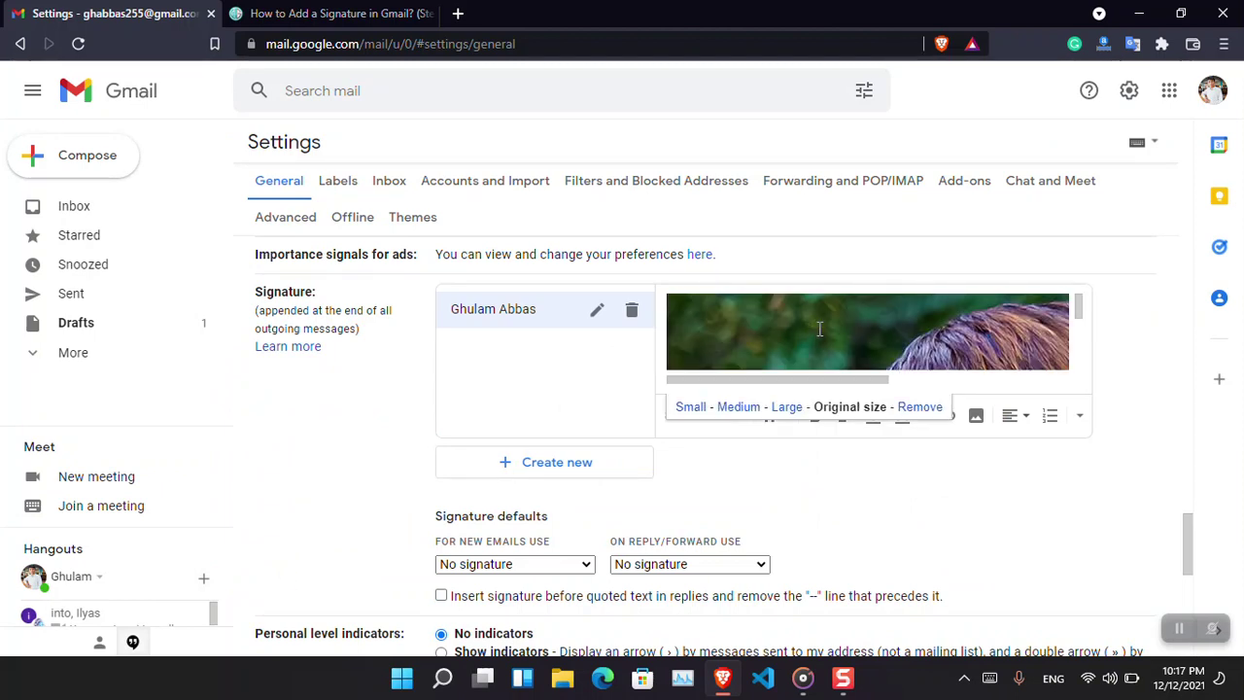
pyautogui.click(691, 408)
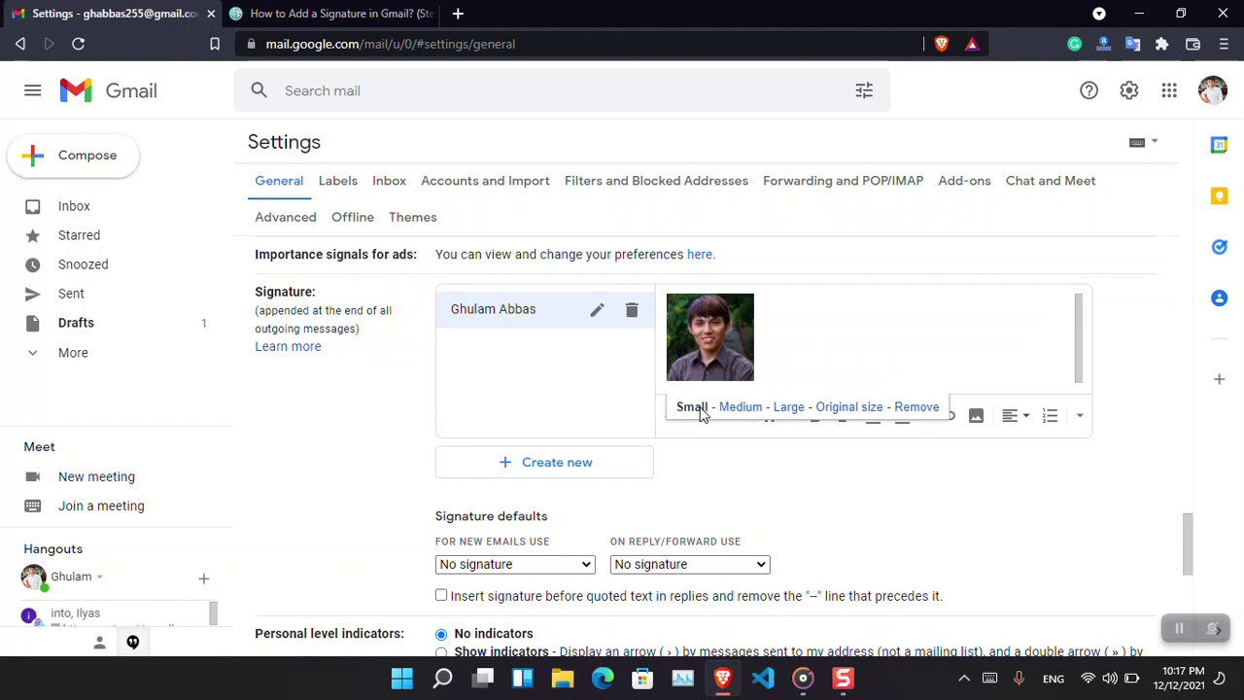
pyautogui.click(806, 353)
pyautogui.press('Return')
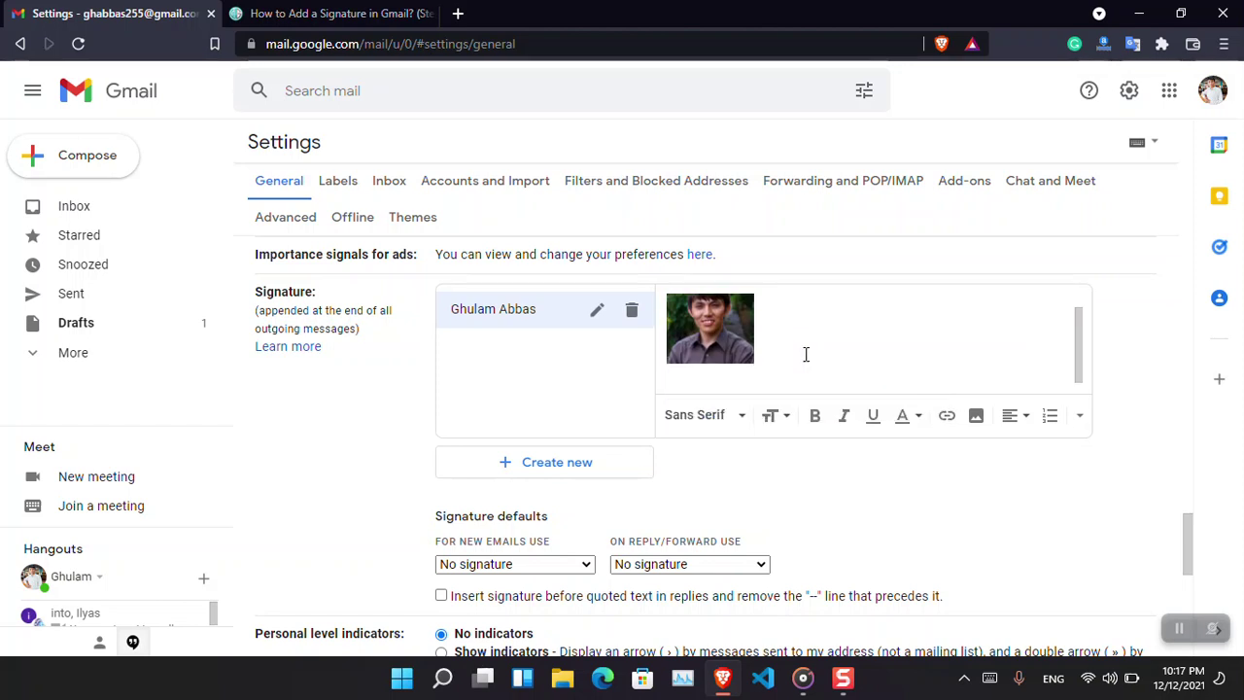
# Add the owner's full name line and a bold 'Intozoom' line below the photo.
pyautogui.write('Ghulam Abbas')
pyautogui.press('Return')
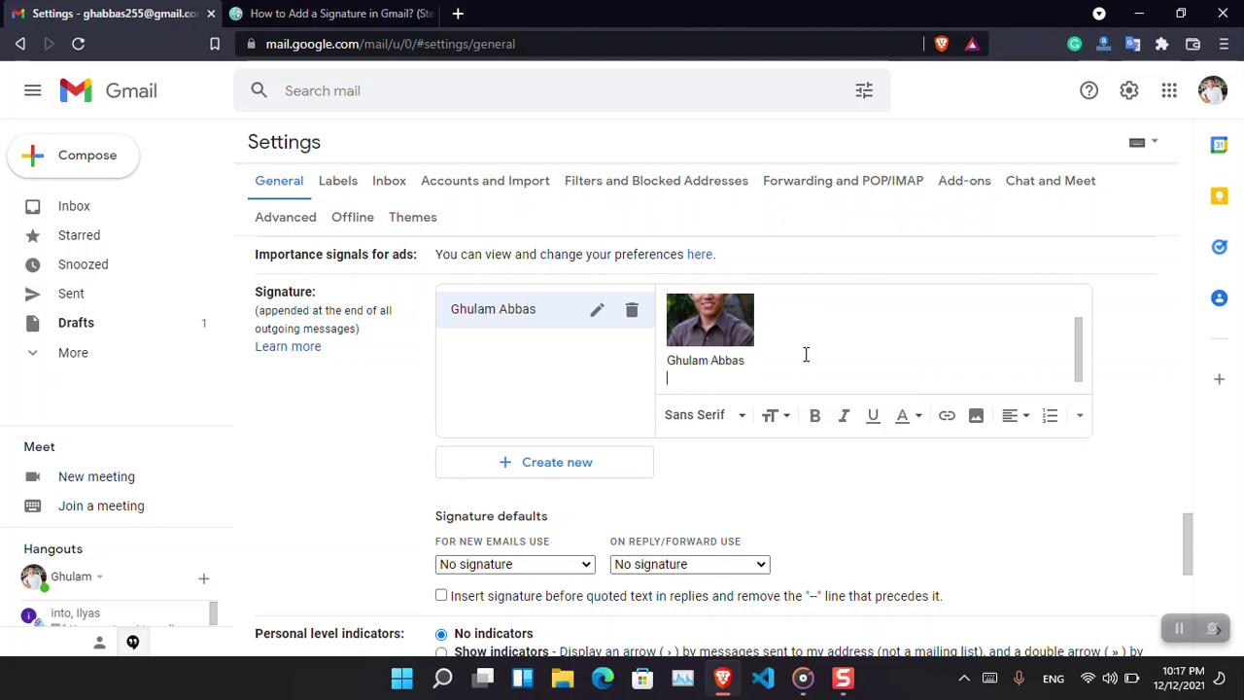
pyautogui.write('Intozoom.com')
pyautogui.press('BackSpace')
pyautogui.press('BackSpace')
pyautogui.hotkey('shift', 'Home')
pyautogui.hotkey('ctrl', 'b')
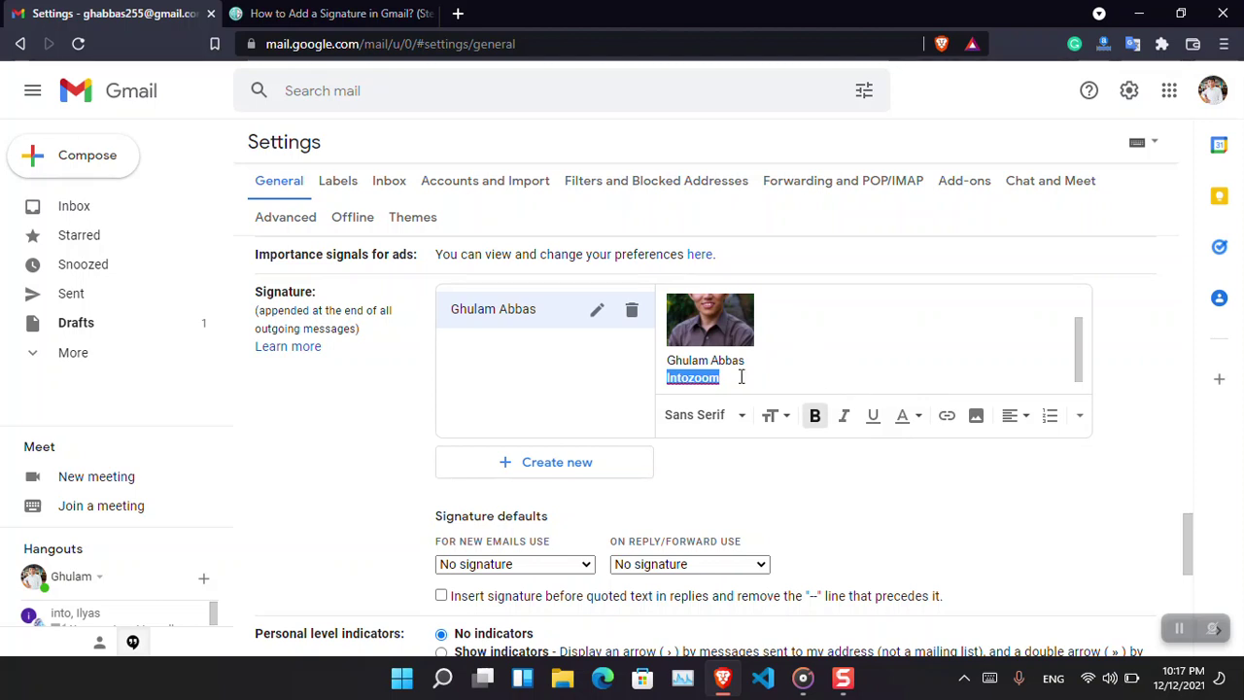
pyautogui.click(741, 379)
pyautogui.press('Return')
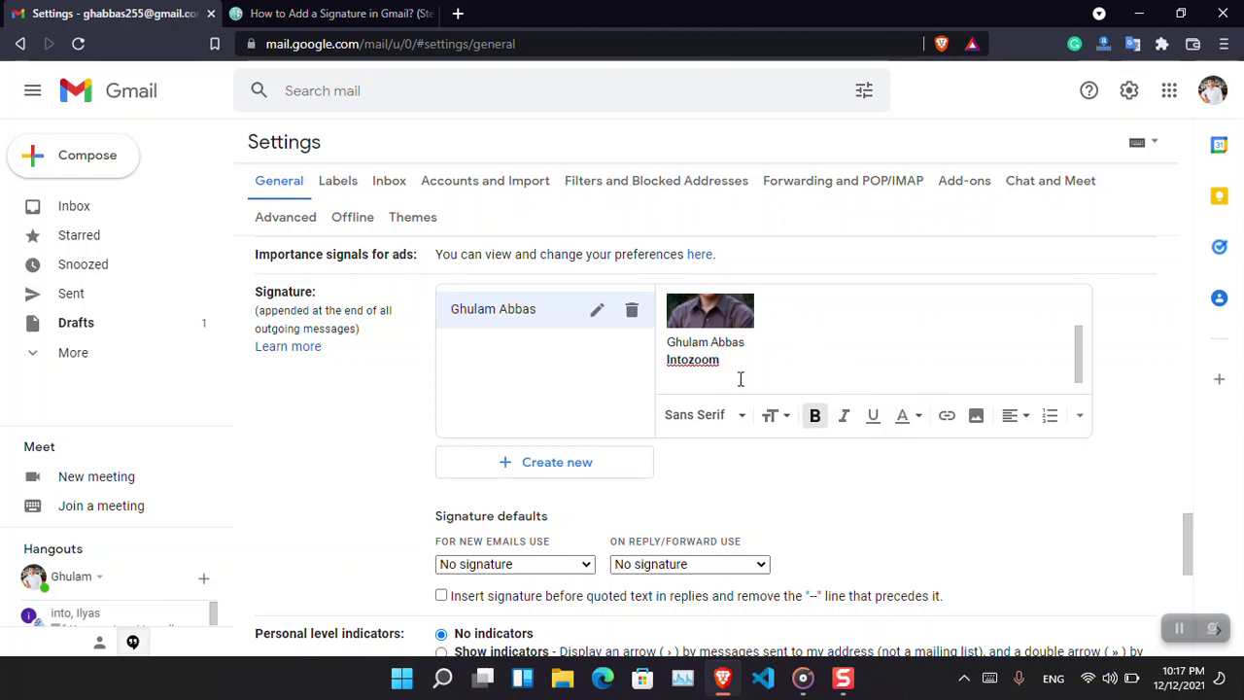
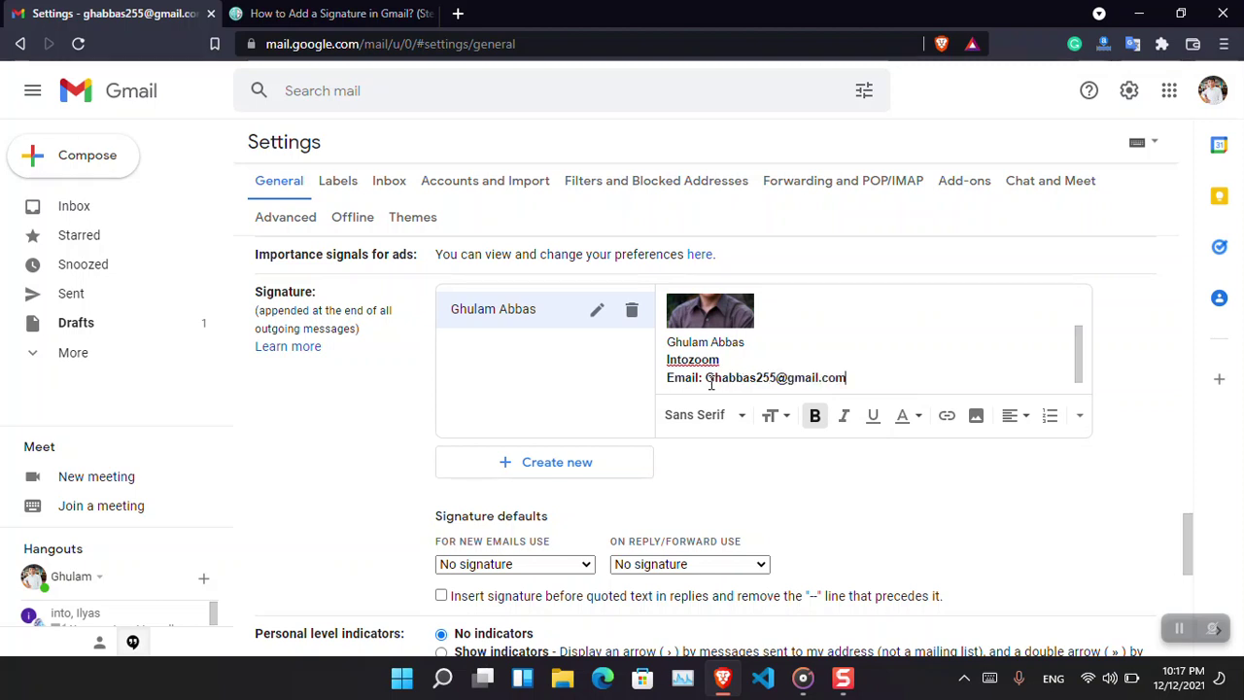
# Add an 'Email:' line with the owner's underlined e-mail address.
pyautogui.keyDown('shift'); pyautogui.click(708, 380); pyautogui.keyUp('shift')
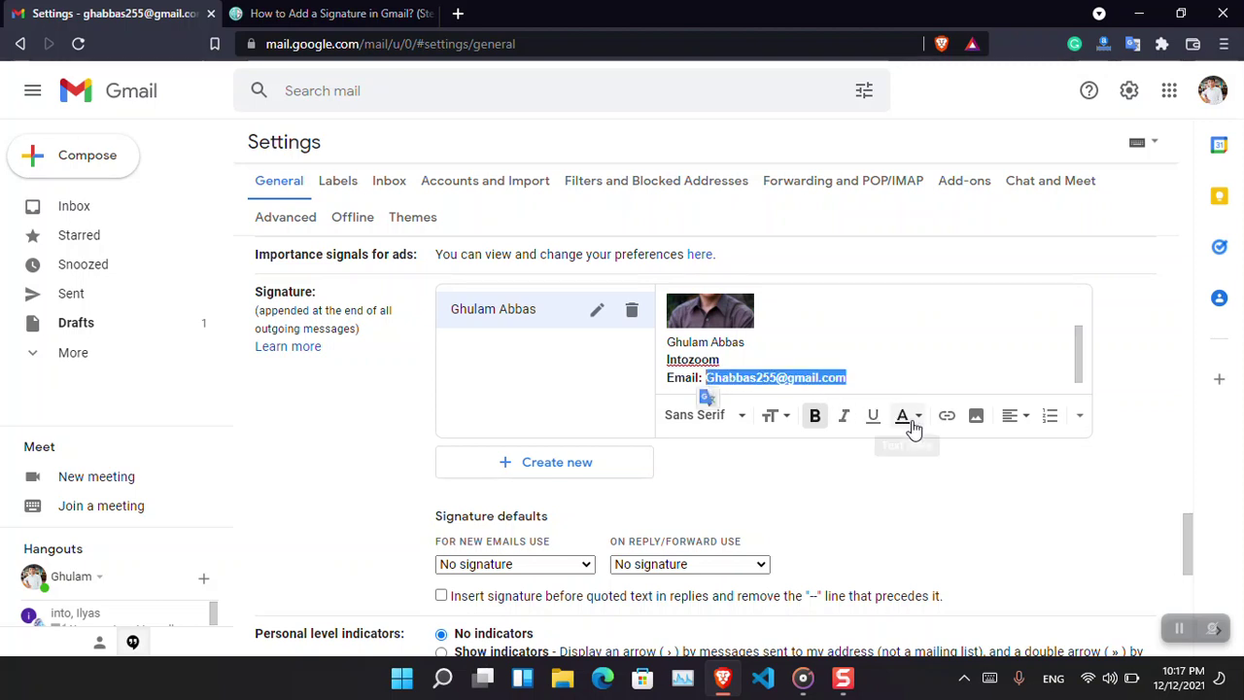
pyautogui.click(874, 416)
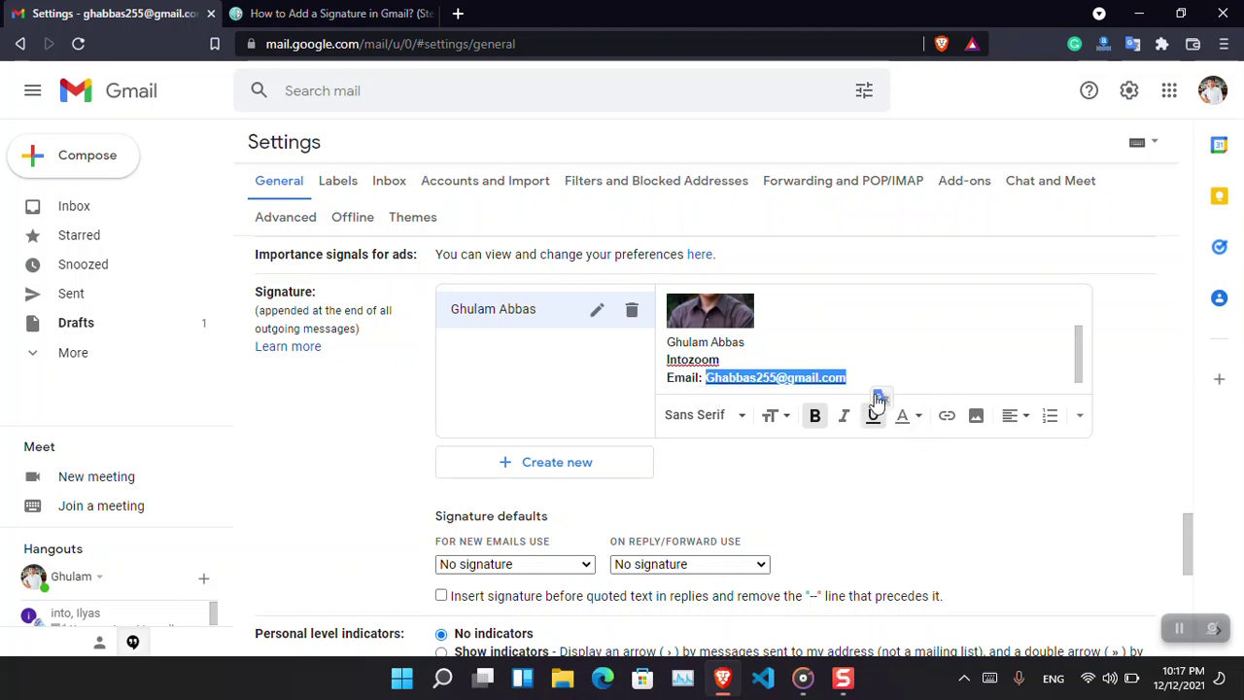
pyautogui.click(873, 376)
pyautogui.press('Return')
# Add a 'WebSite: Intozoom.com' line with the label not underlined, then clear bold and underline.
pyautogui.write('WebSi')
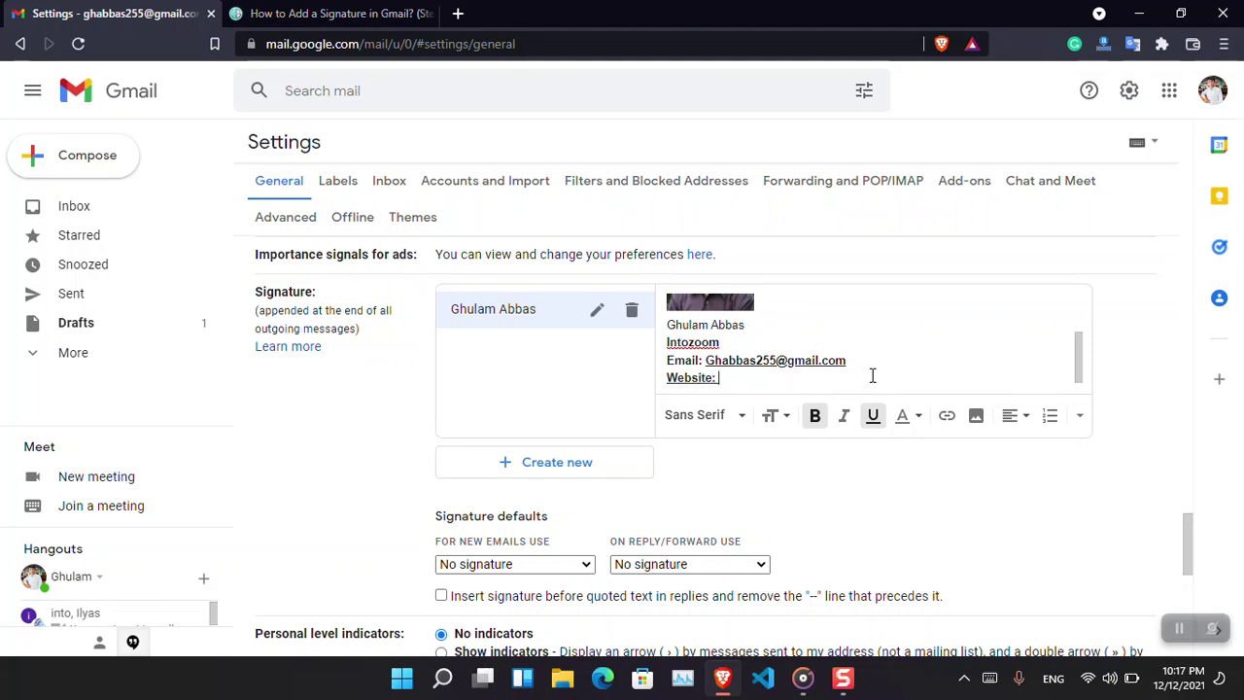
pyautogui.write('te: Intozoom.com')
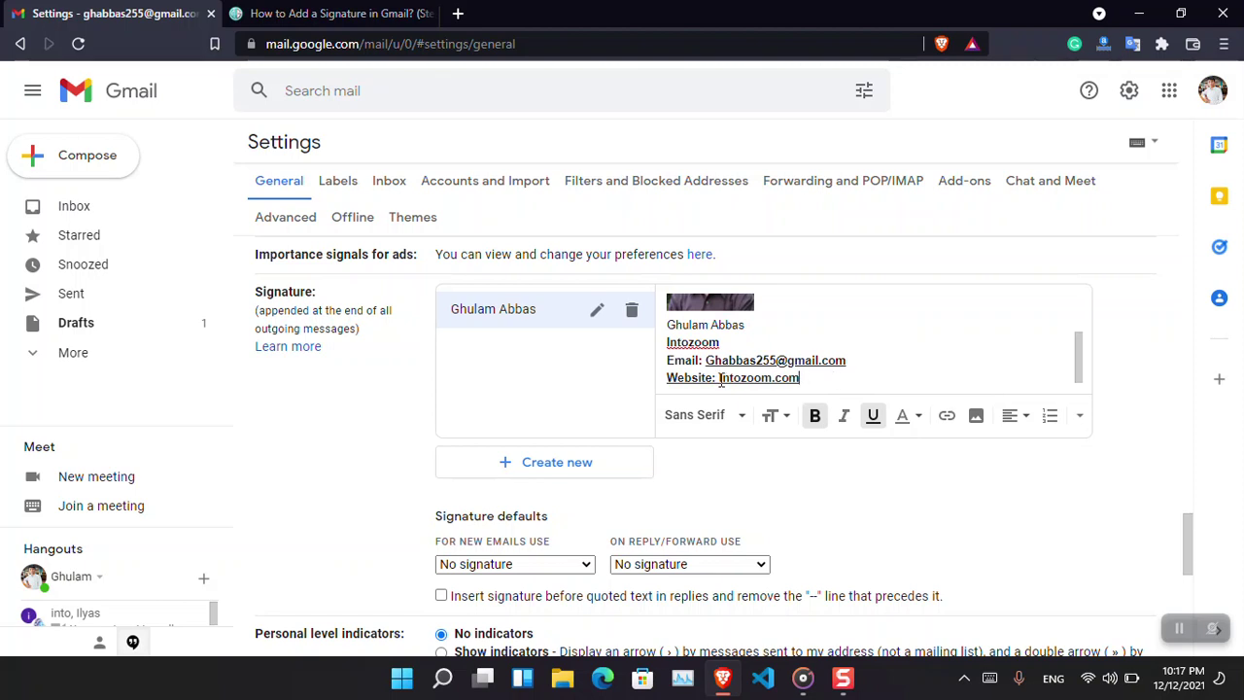
pyautogui.moveTo(719, 381); pyautogui.dragTo(668, 386)
pyautogui.hotkey('ctrl', 'u')
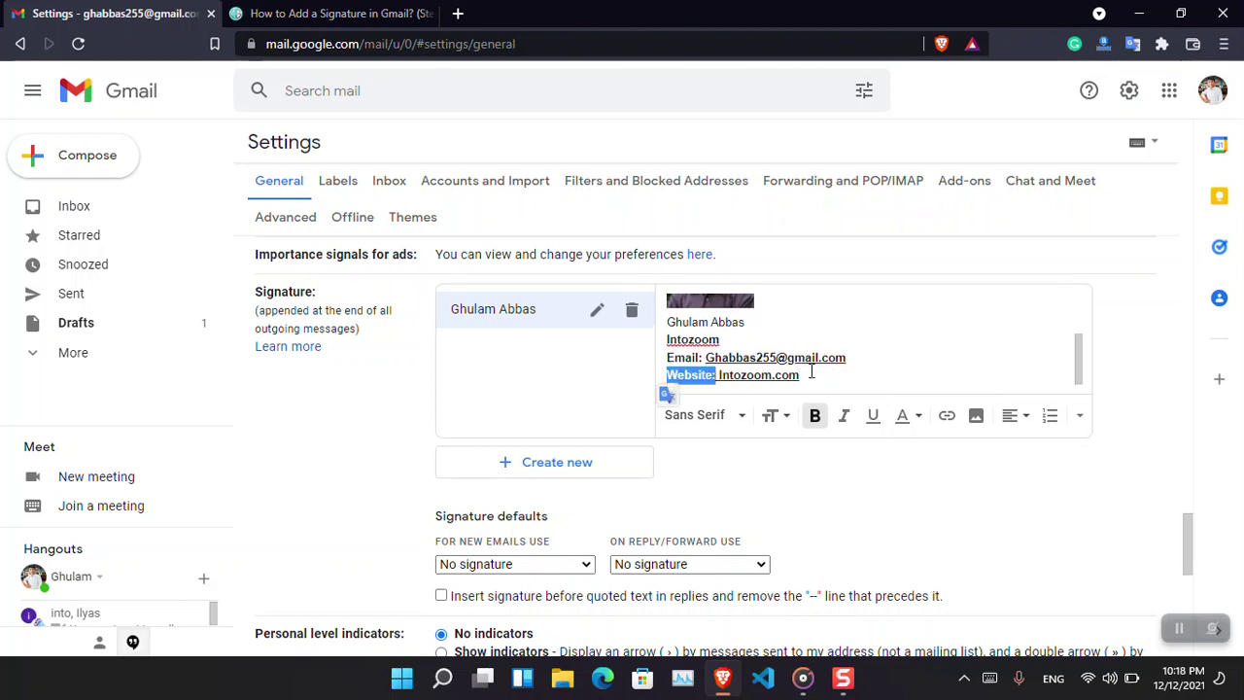
pyautogui.click(813, 374)
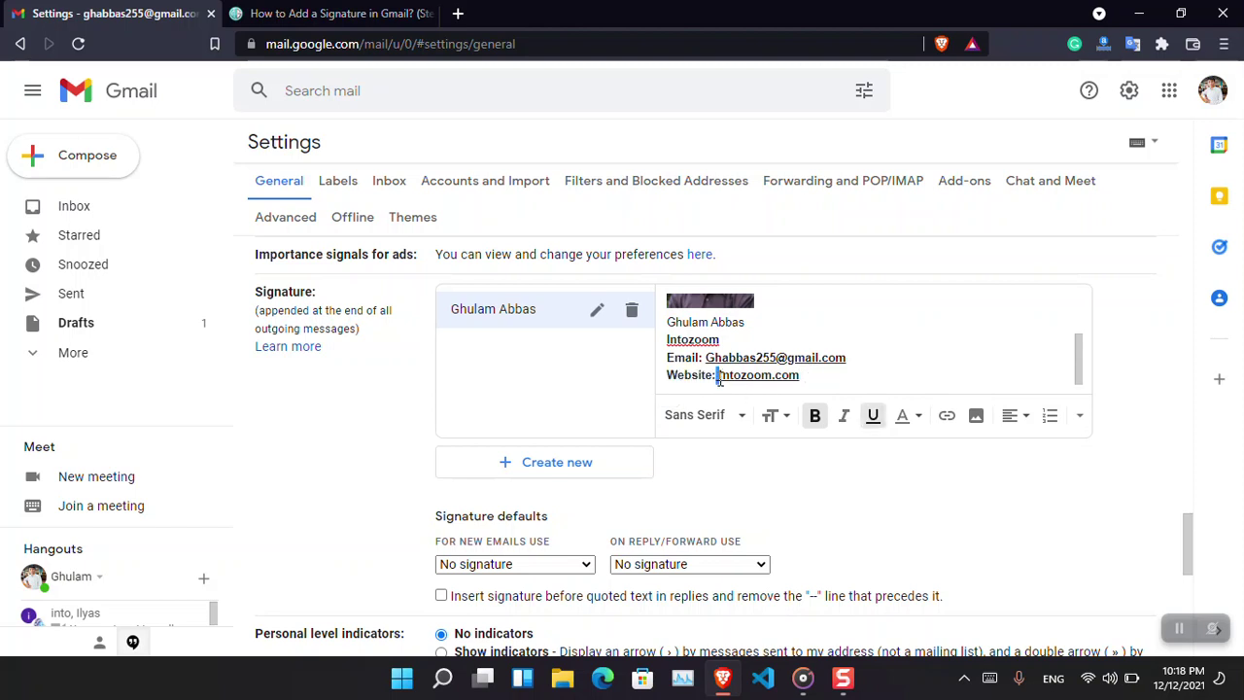
pyautogui.hotkey('ctrl', 'b')
pyautogui.hotkey('ctrl', 'u')
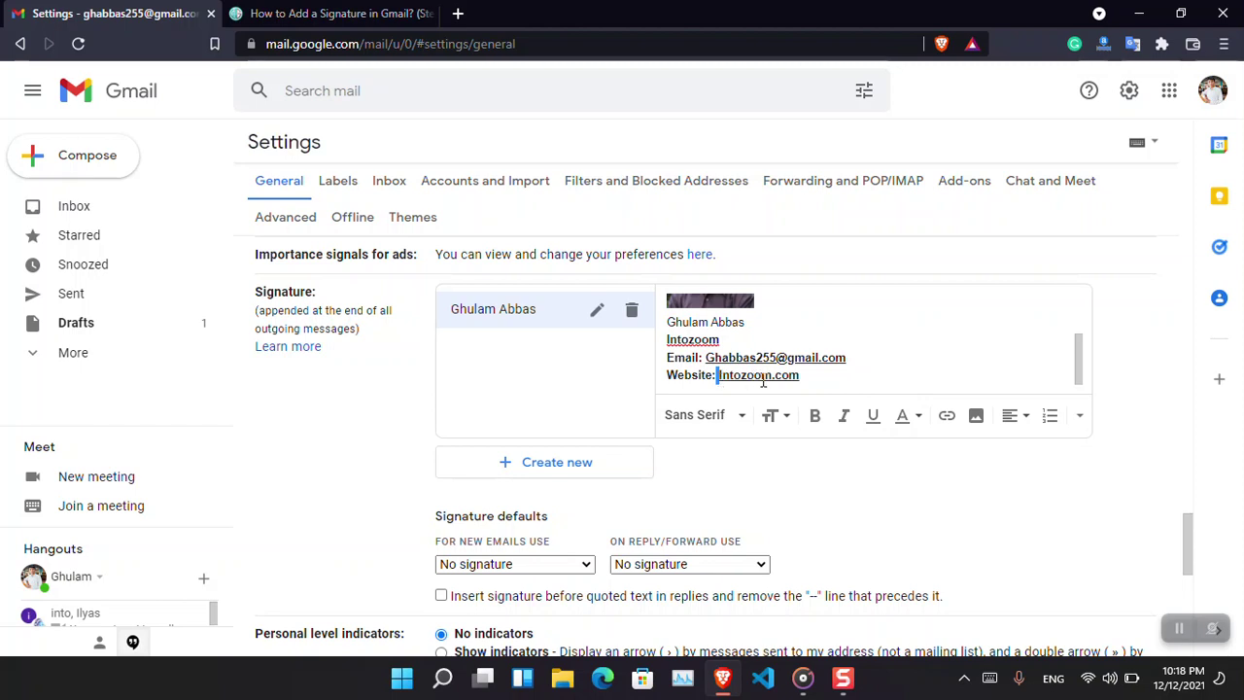
# Add a Mobile line with the owner's phone number and an empty line after it.
pyautogui.press('Return')
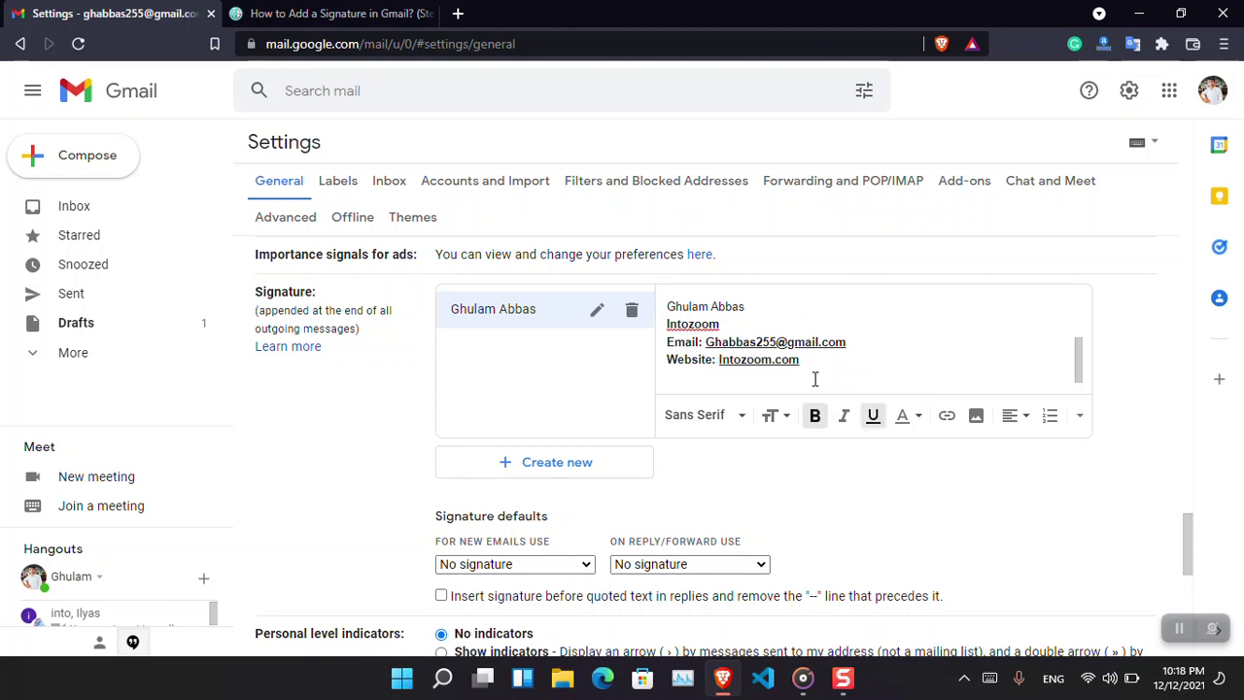
pyautogui.write('Mobile')
pyautogui.press('BackSpace')
pyautogui.press('Return')
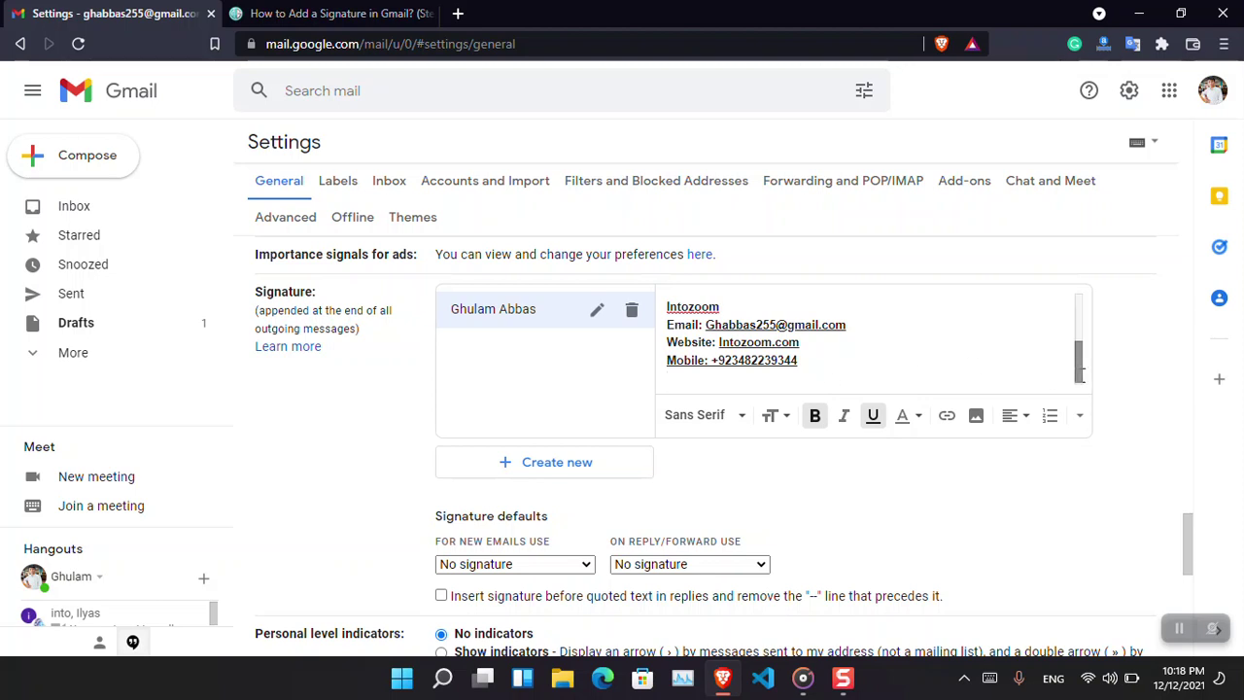
pyautogui.scroll(1, 1080, 362)
pyautogui.scroll(1, 1079, 360)
pyautogui.moveTo(1079, 360); pyautogui.dragTo(1077, 325)
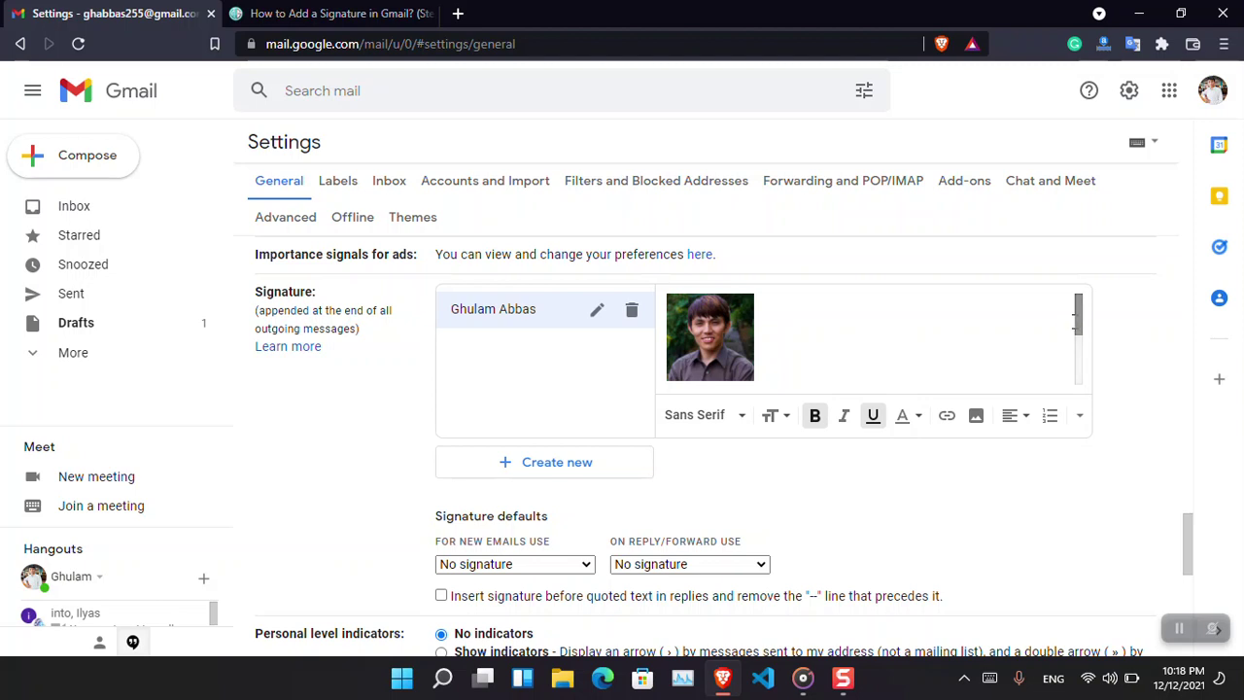
# Colour the signature's e-mail address blue using the Text color dropdown.
pyautogui.moveTo(1077, 316); pyautogui.dragTo(1078, 361)
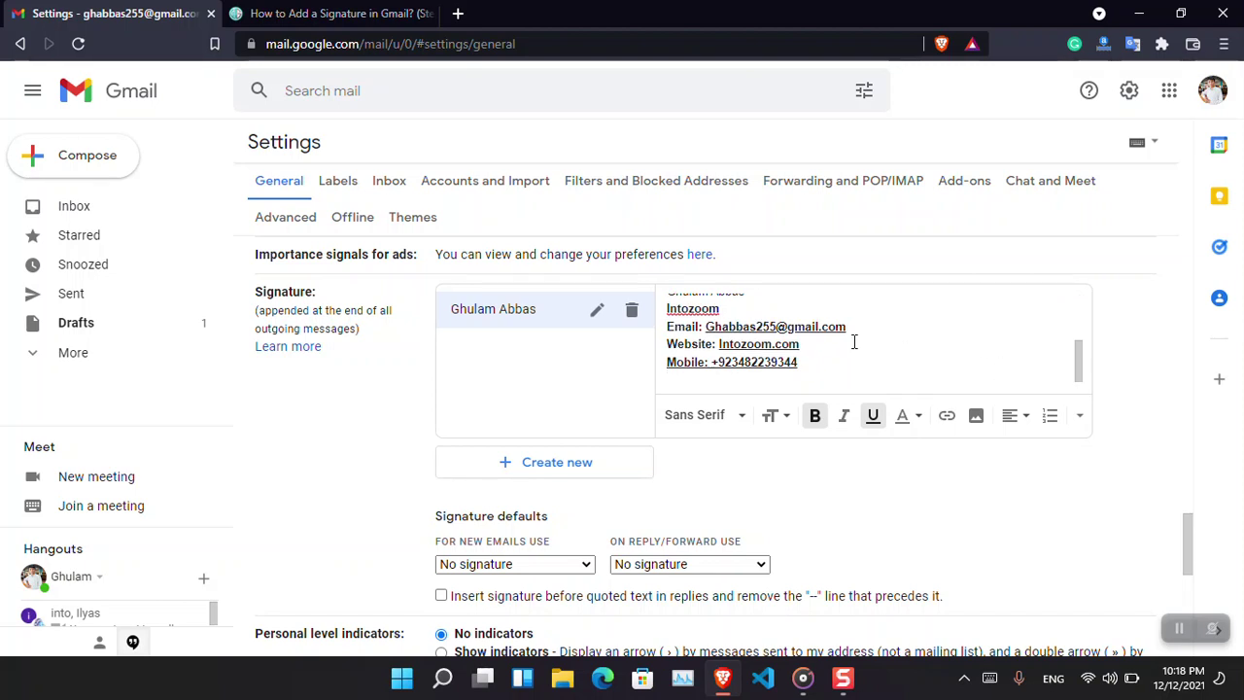
pyautogui.moveTo(706, 331); pyautogui.dragTo(848, 329)
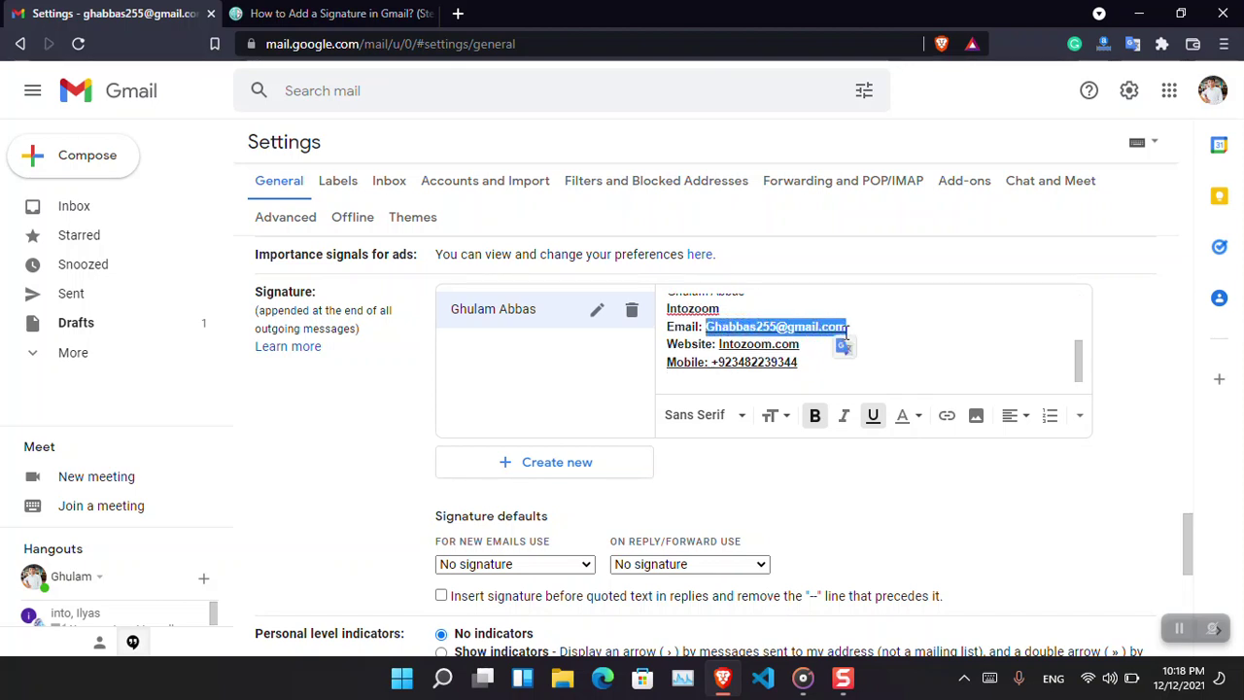
pyautogui.click(917, 416)
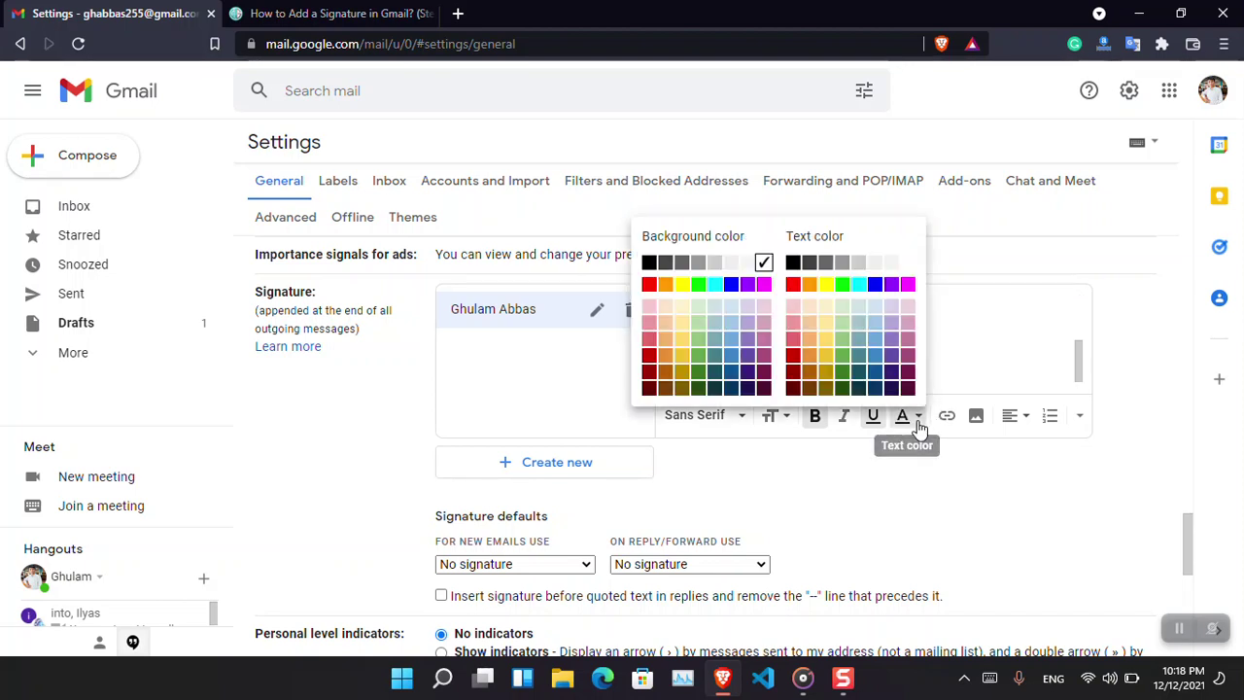
pyautogui.click(872, 376)
pyautogui.click(952, 351)
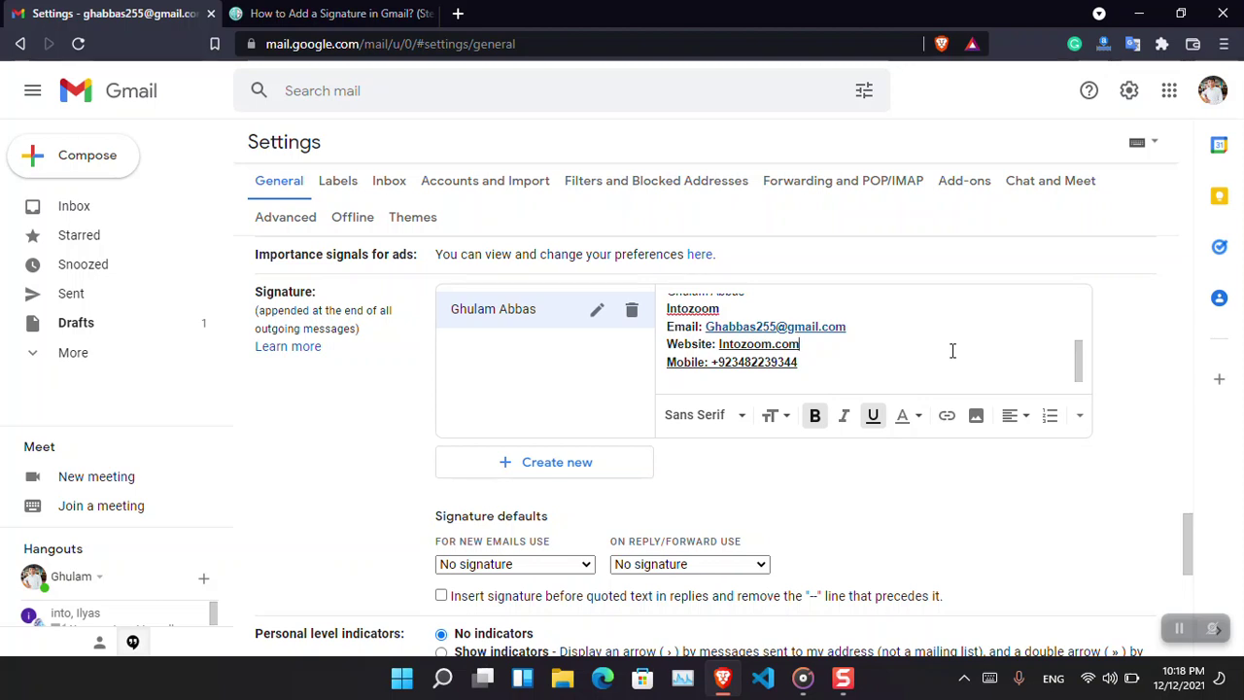
# Scroll through the wikigain guide's steps to reach Designhill's My Email Signatures page.
pyautogui.click(336, 13)
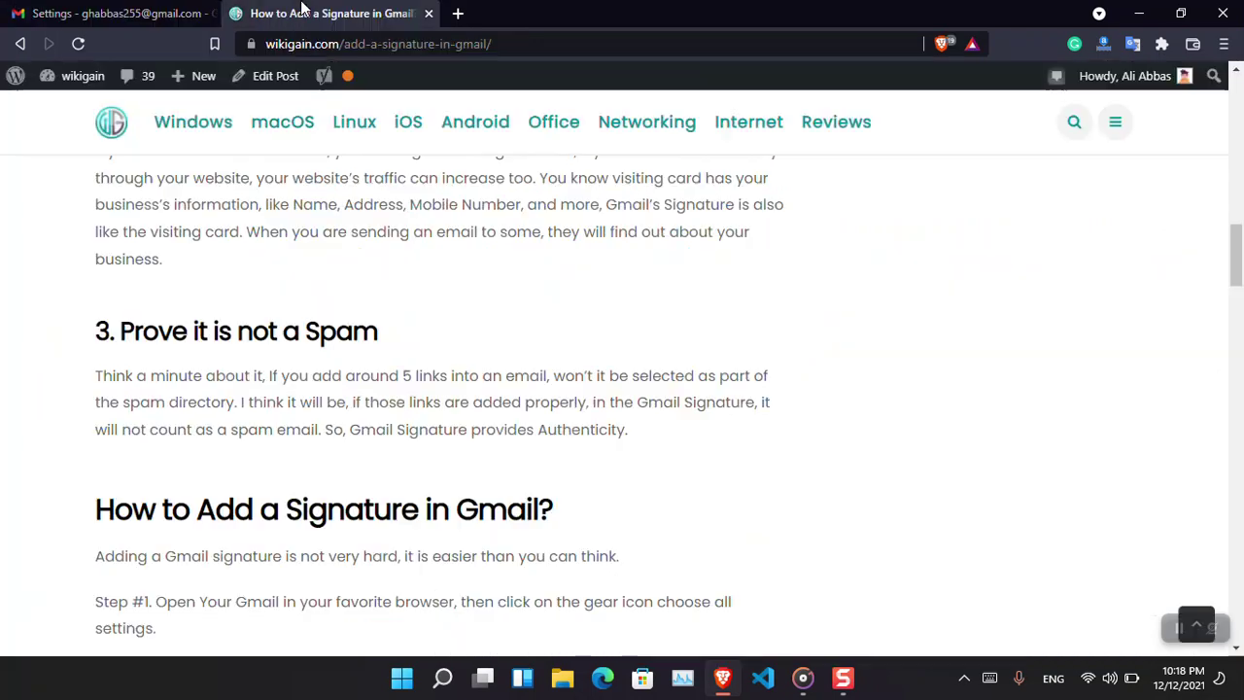
pyautogui.scroll(-6, 806, 377)
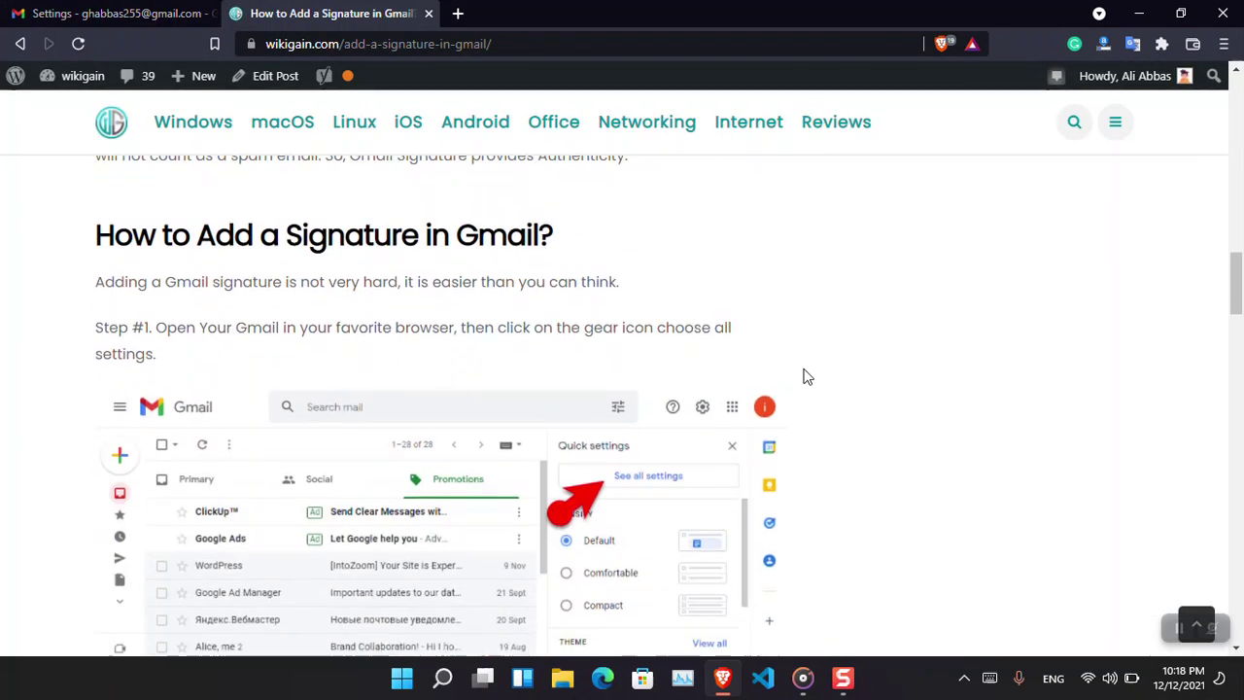
pyautogui.scroll(-8, 806, 377)
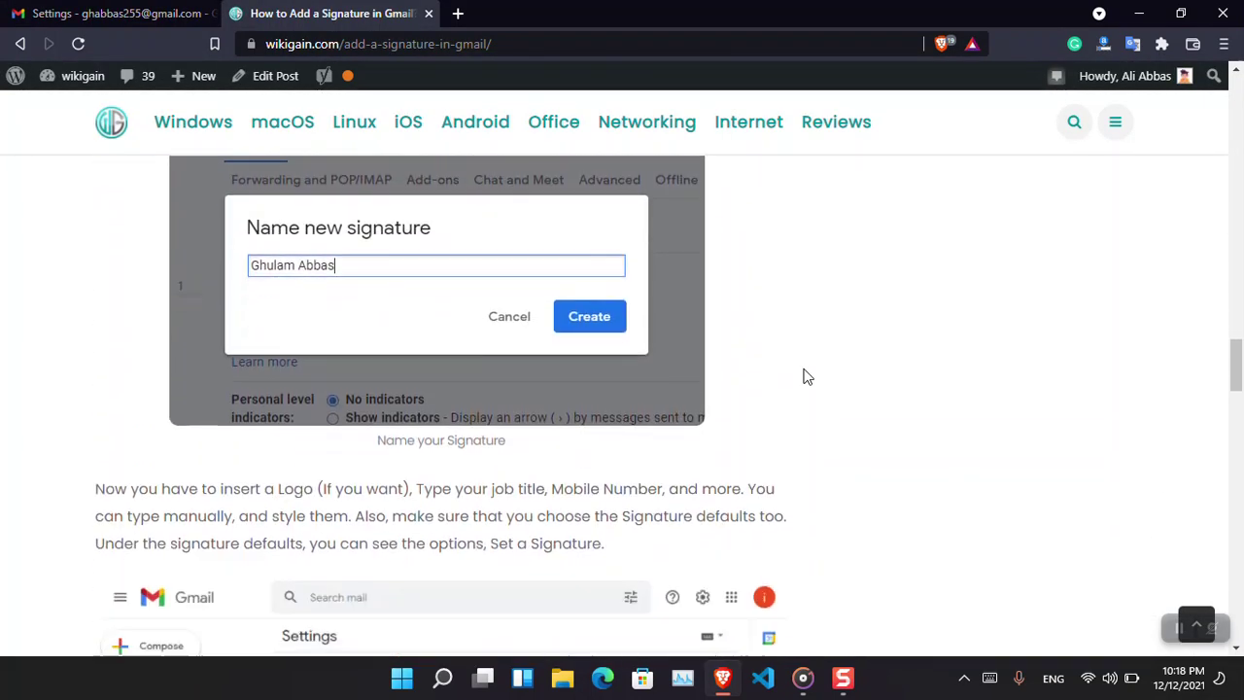
pyautogui.scroll(-7, 806, 376)
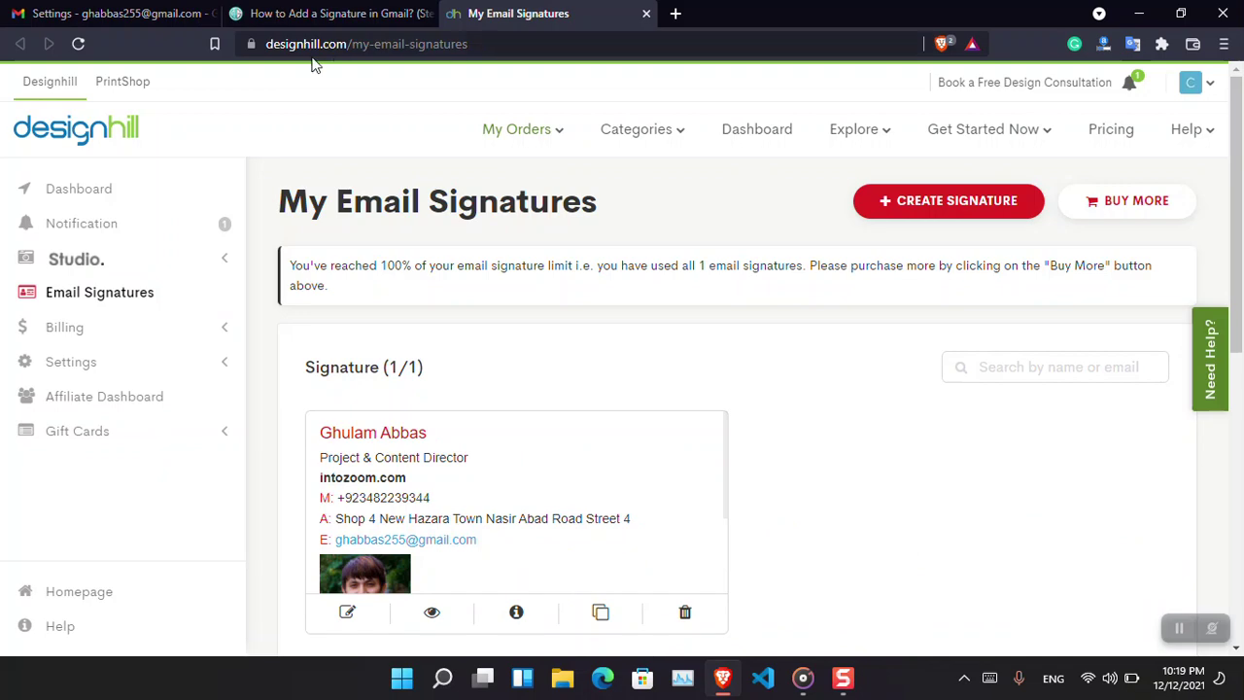
# Open the Designhill signatures page address in a new private window, reaching the login form.
pyautogui.click(479, 45)
pyautogui.hotkey('ctrl', 'a')
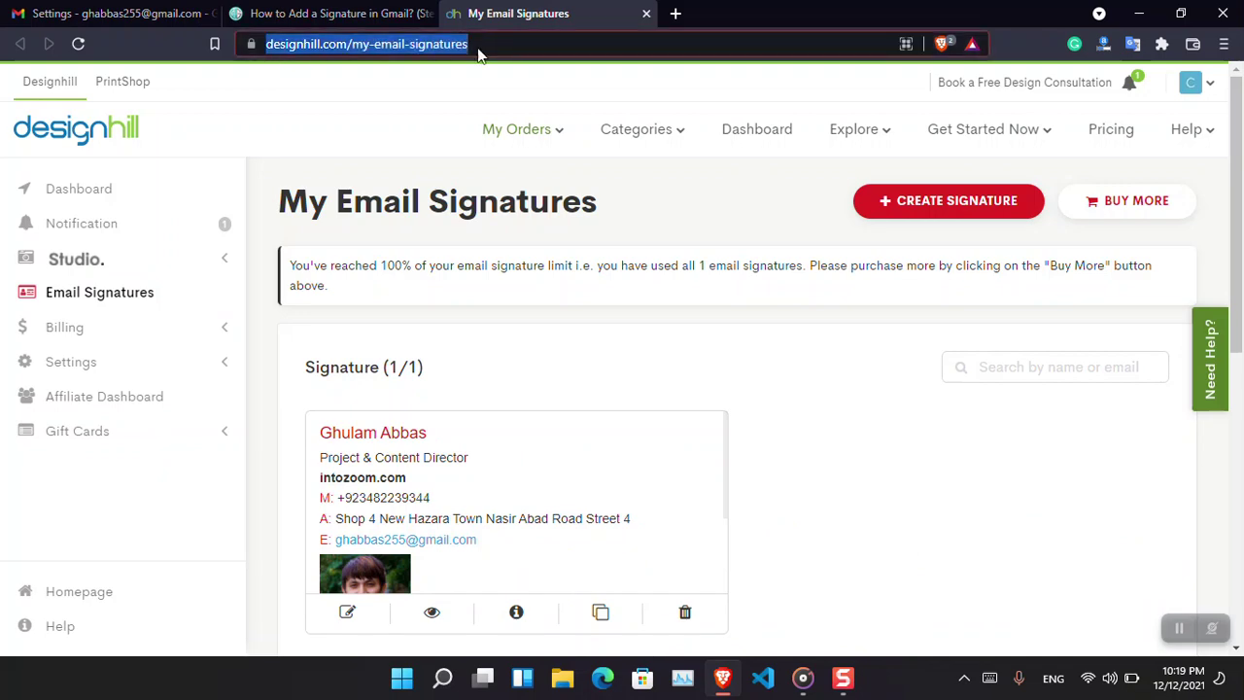
pyautogui.hotkey('ctrl', 'c')
pyautogui.hotkey('ctrl', 'shift', 'n')
pyautogui.hotkey('ctrl', 'v')
pyautogui.press('Return')
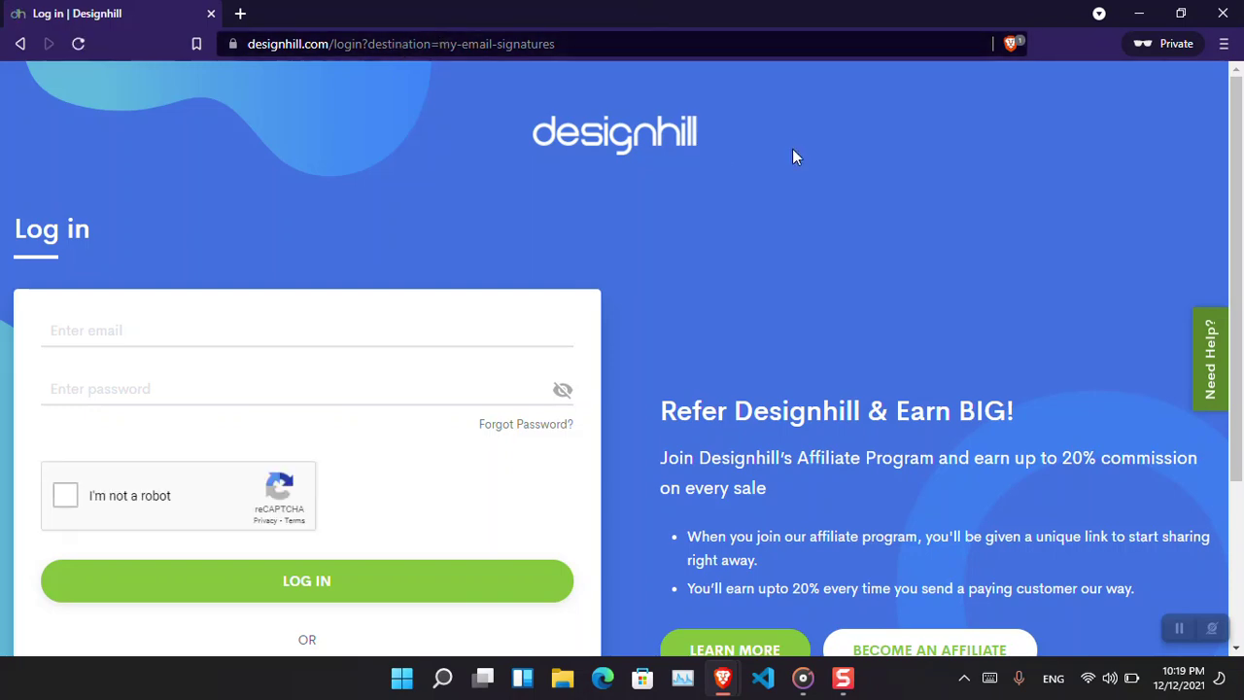
pyautogui.moveTo(1240, 272)
pyautogui.mouseDown()
pyautogui.moveTo(1242, 428)
pyautogui.moveTo(1243, 276)
pyautogui.mouseUp()
pyautogui.moveTo(1242, 173); pyautogui.dragTo(1242, 156)
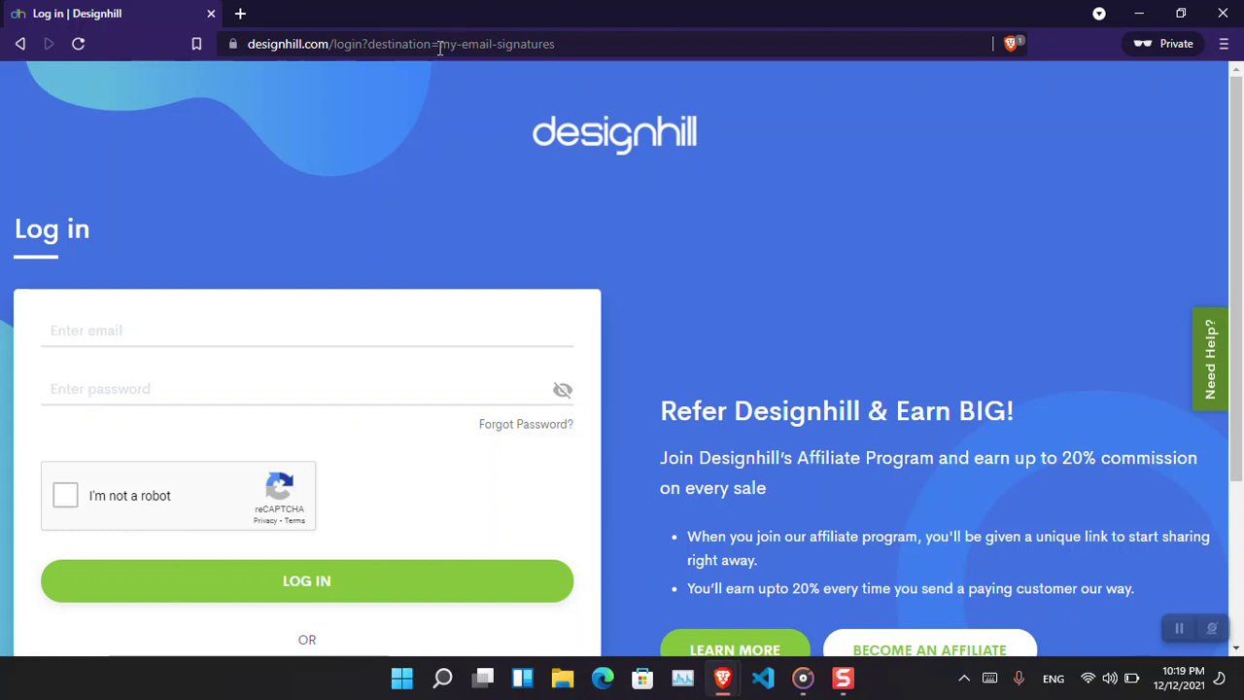
# Edit the address to drop the login part, then start typing a designhill.com/em path.
pyautogui.moveTo(440, 46); pyautogui.dragTo(339, 44)
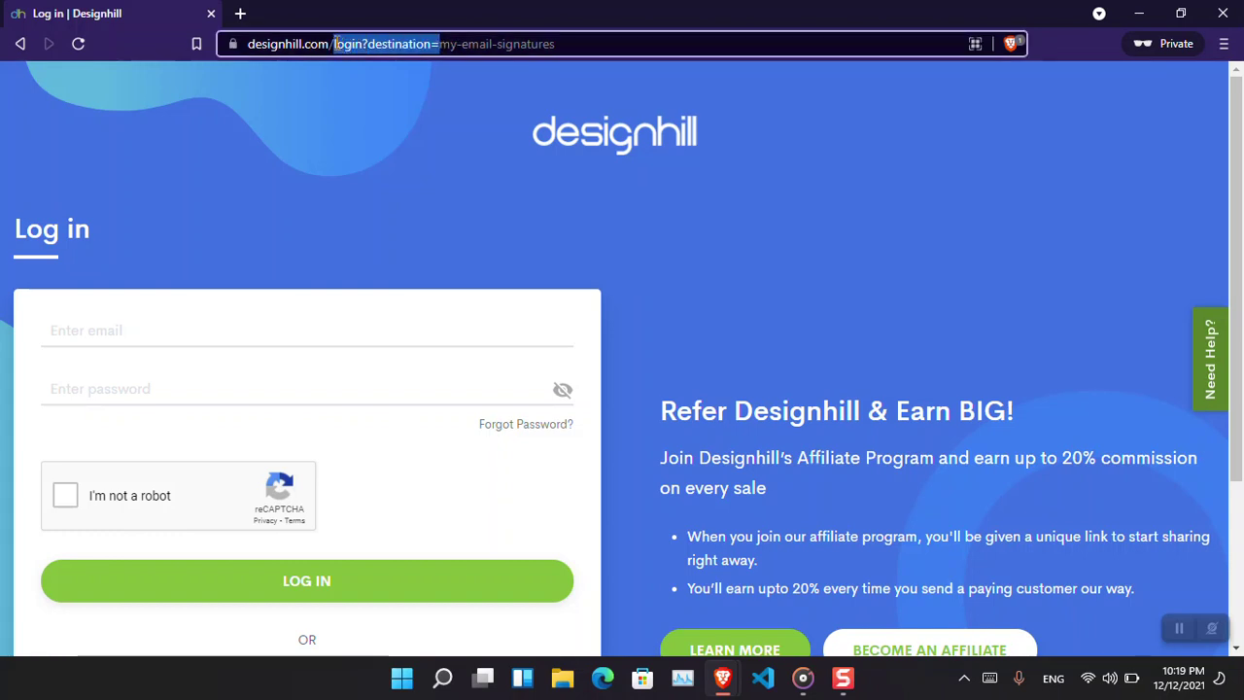
pyautogui.press('BackSpace')
pyautogui.press('Return')
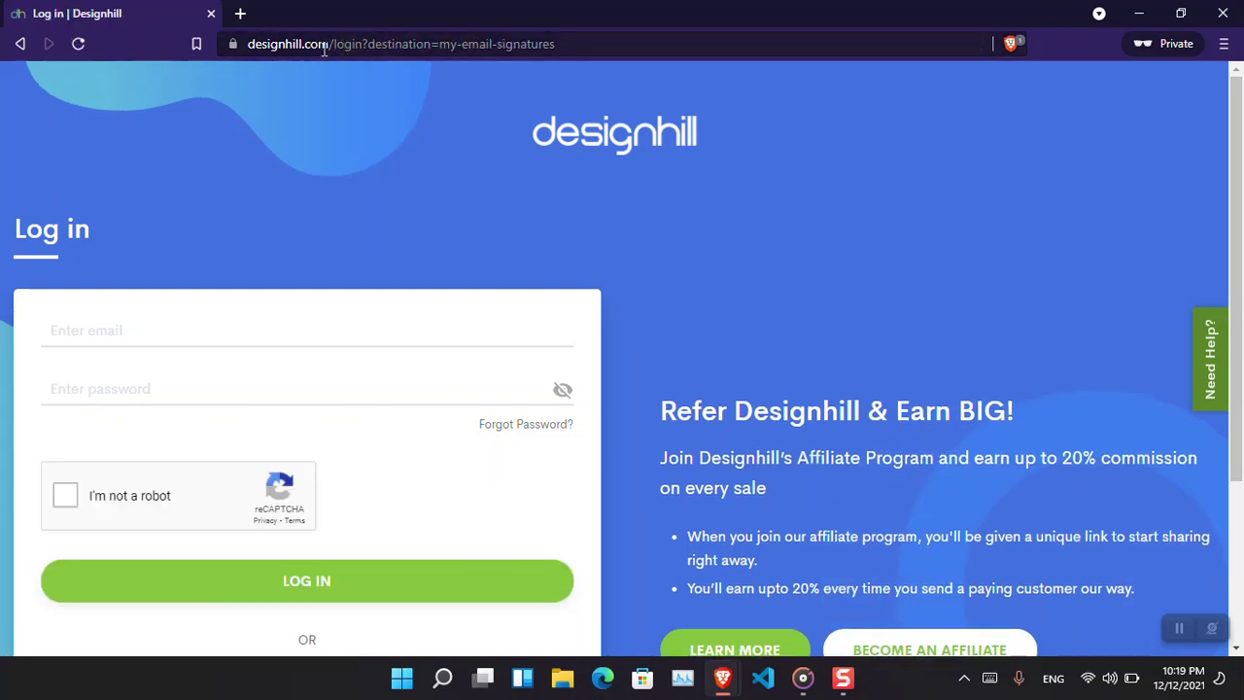
pyautogui.moveTo(335, 45); pyautogui.dragTo(622, 45)
pyautogui.write('em')
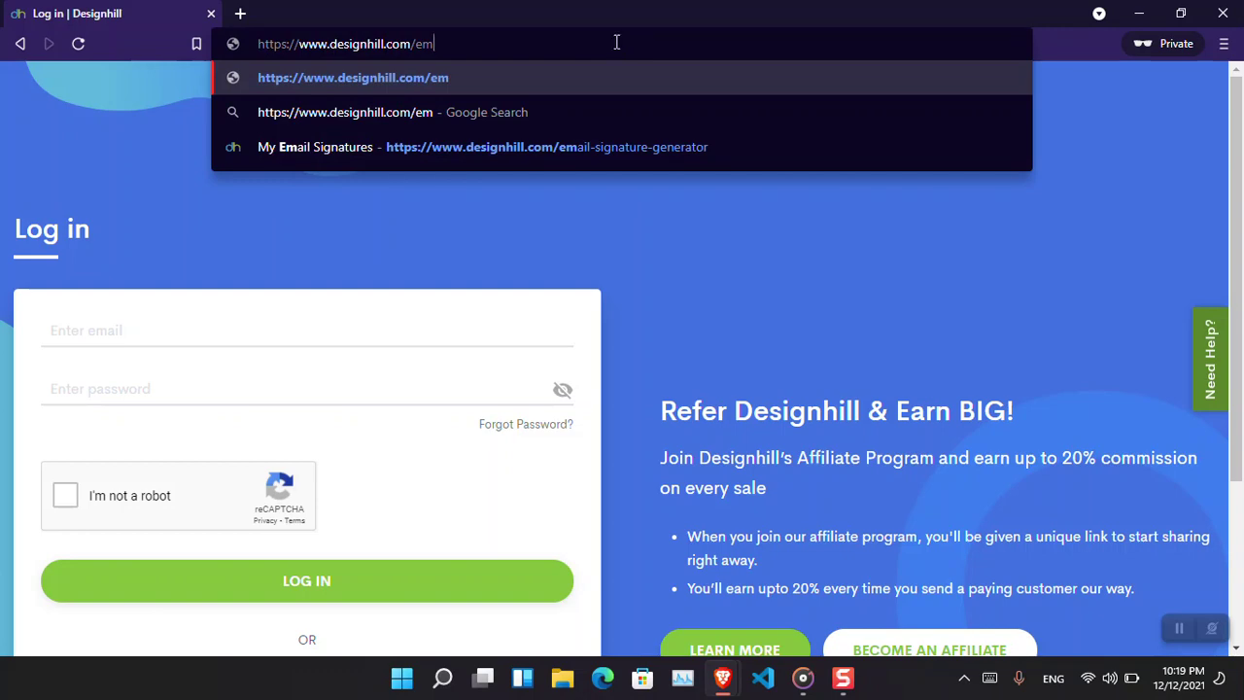
# Open the Designhill signature generator form and autofill it with the saved contact details.
pyautogui.click(652, 148)
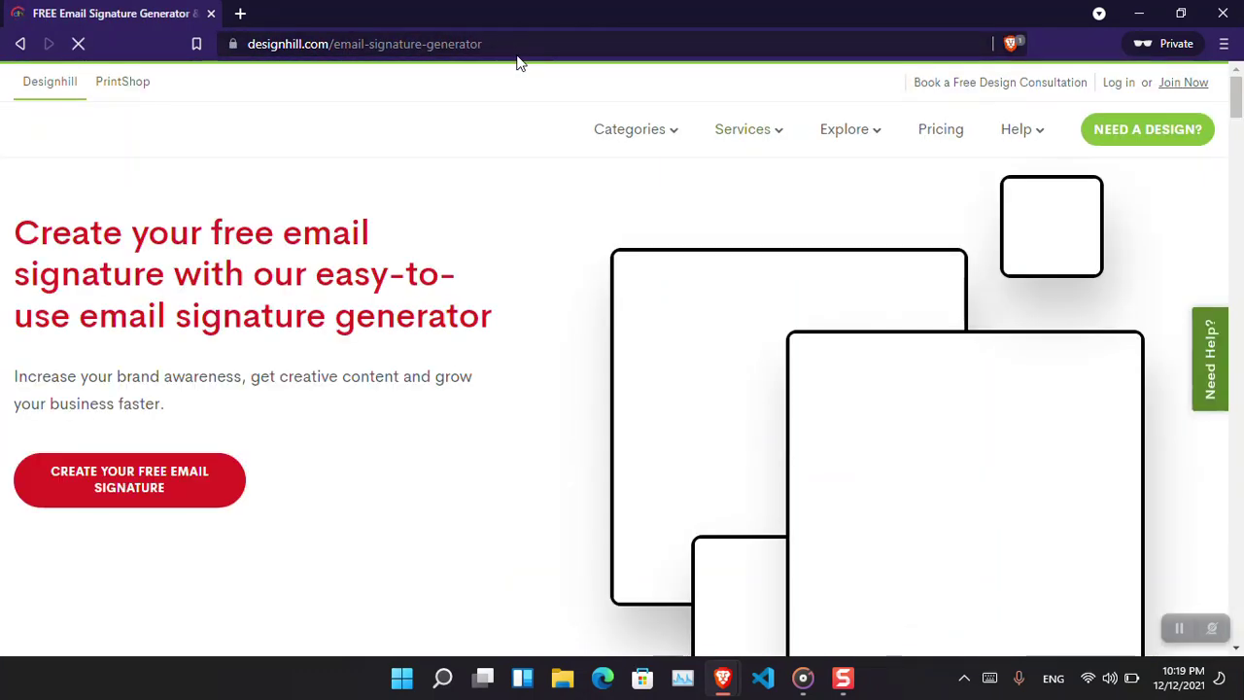
pyautogui.moveTo(632, 129)
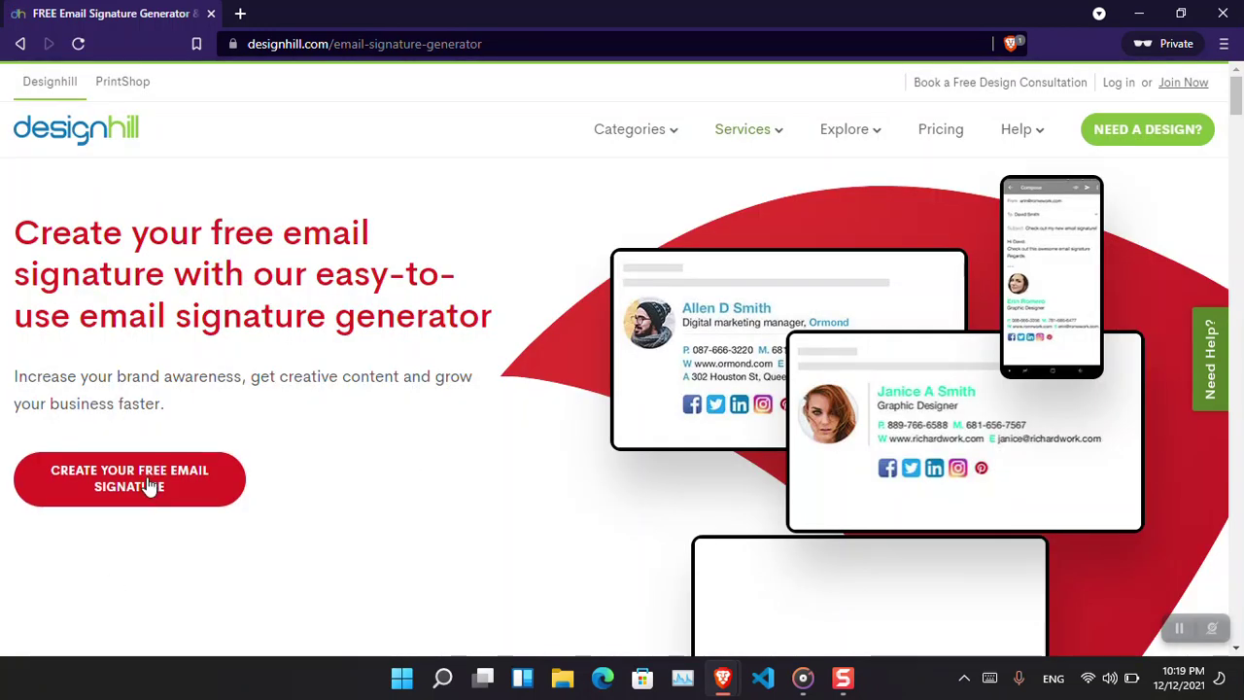
pyautogui.click(150, 486)
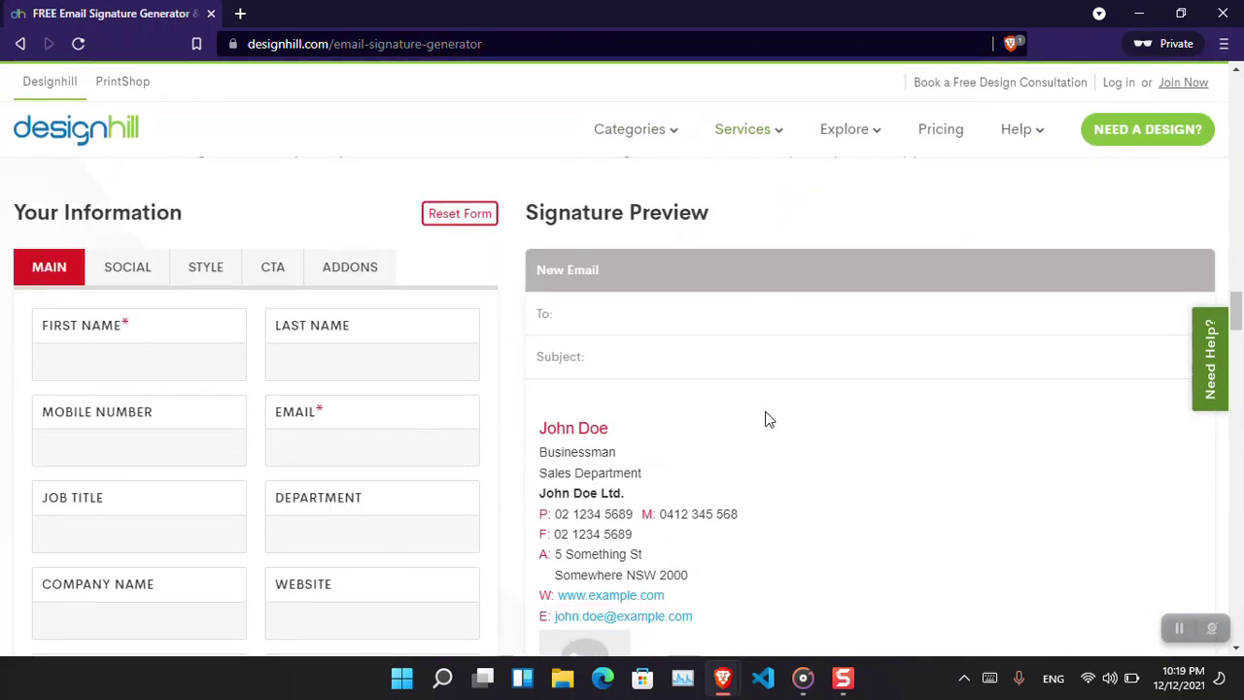
pyautogui.moveTo(1239, 316)
pyautogui.mouseDown()
pyautogui.moveTo(1240, 274)
pyautogui.moveTo(1237, 340)
pyautogui.moveTo(1237, 97)
pyautogui.mouseUp()
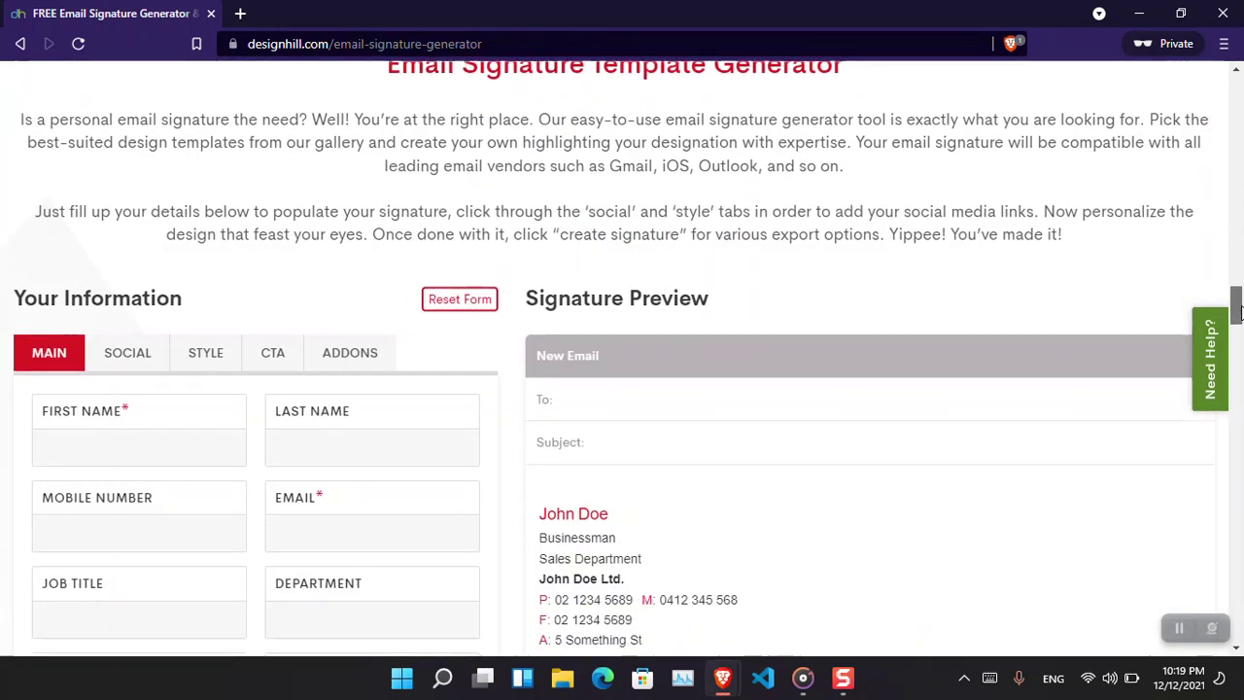
pyautogui.click(191, 295)
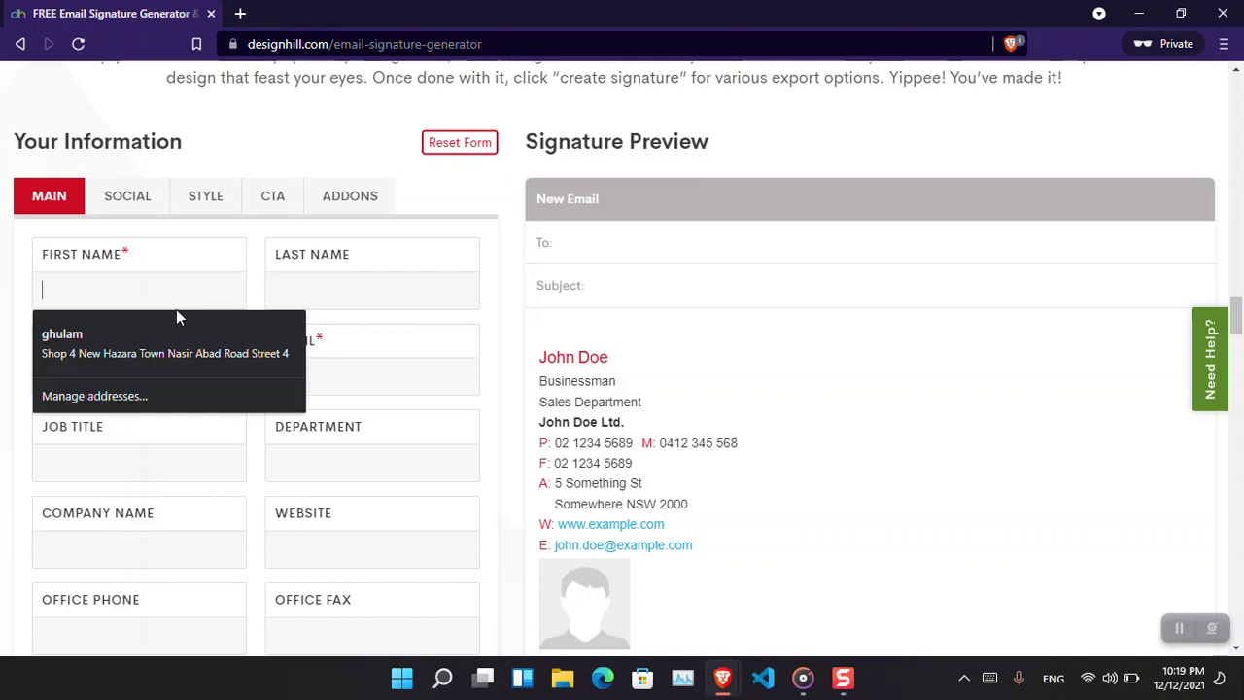
pyautogui.click(164, 339)
# Capitalize the first and last names' initials to G and A.
pyautogui.moveTo(47, 292); pyautogui.dragTo(39, 294)
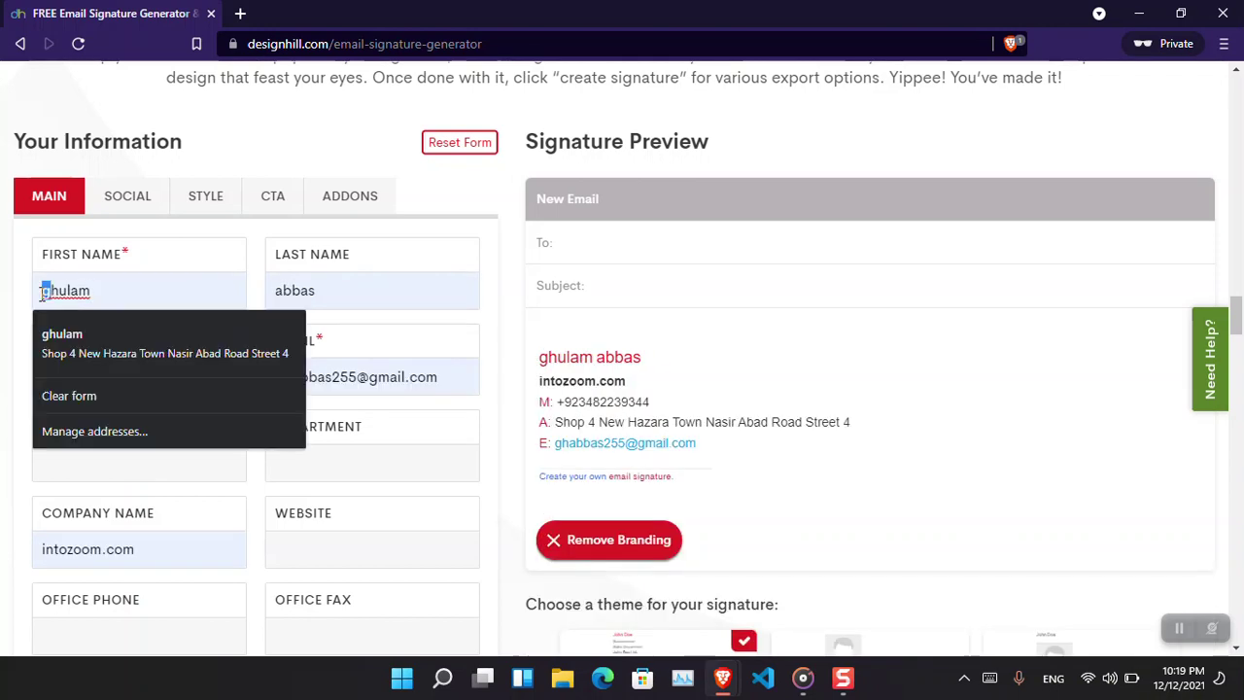
pyautogui.write('G')
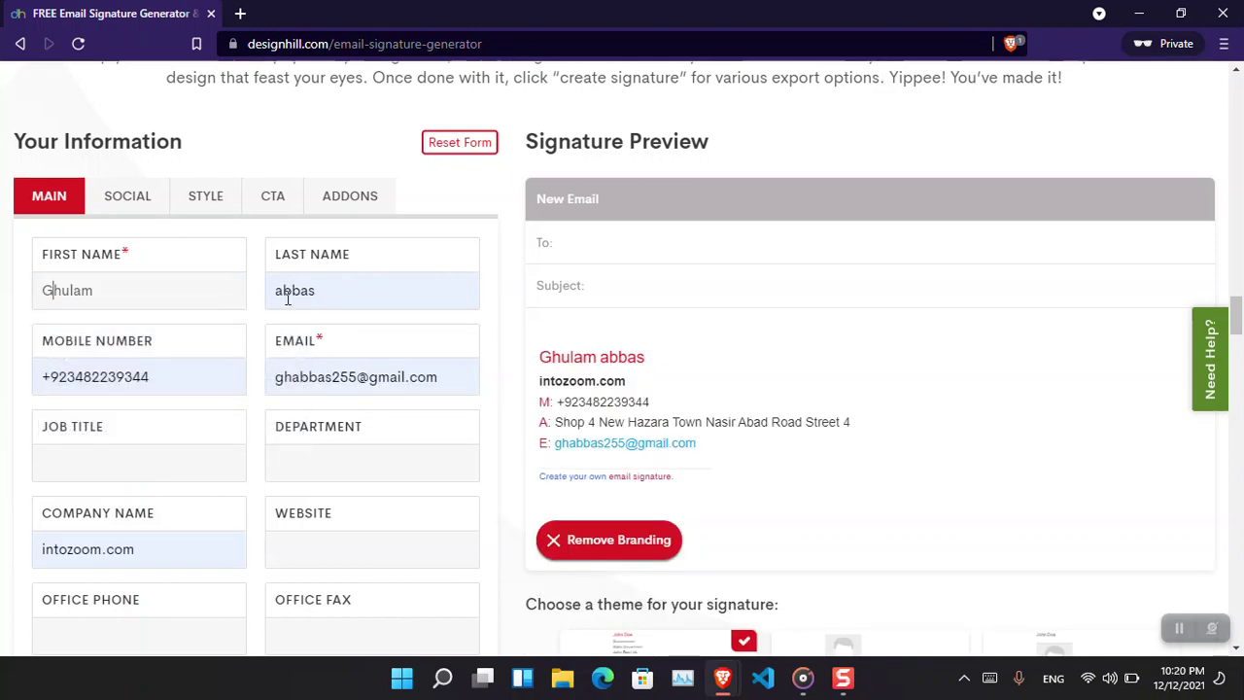
pyautogui.moveTo(285, 293); pyautogui.dragTo(276, 292)
pyautogui.write('A')
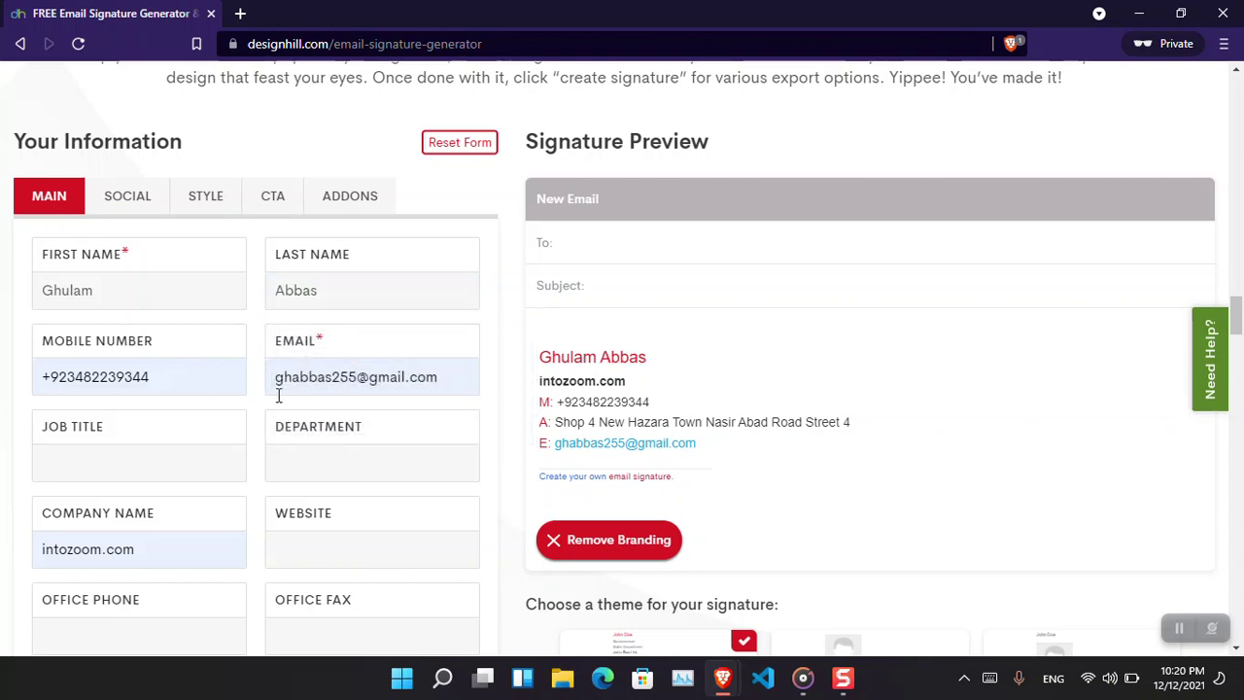
# Add the Intozoom.com website line and change the company name to Intozoom.
pyautogui.click(337, 545)
pyautogui.click(339, 592)
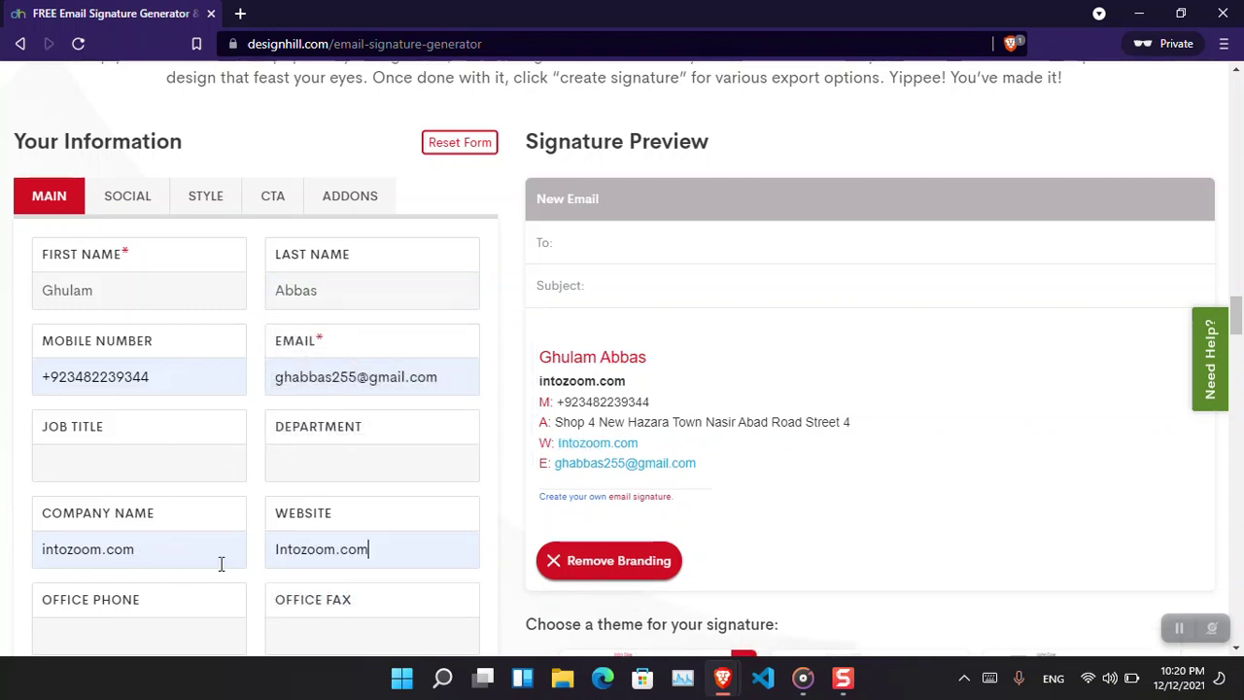
pyautogui.click(208, 558)
pyautogui.press('BackSpace')
pyautogui.press('BackSpace')
pyautogui.press('BackSpace')
pyautogui.press('BackSpace')
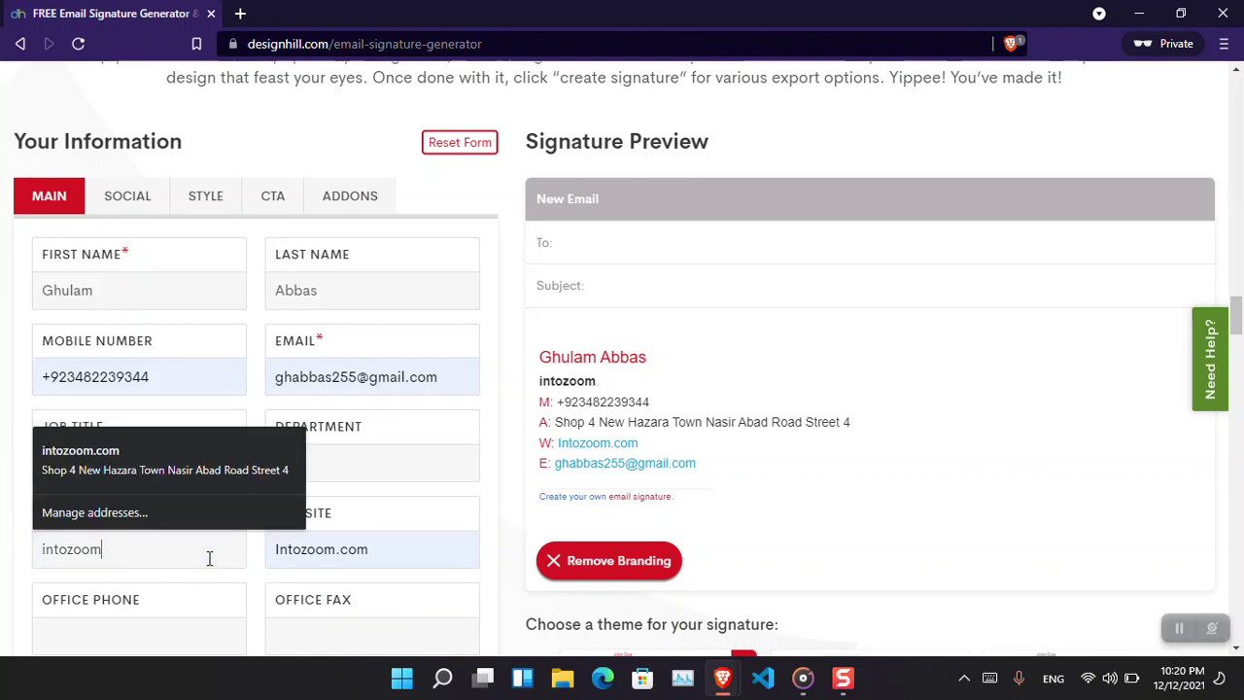
pyautogui.press('Delete')
pyautogui.write('I')
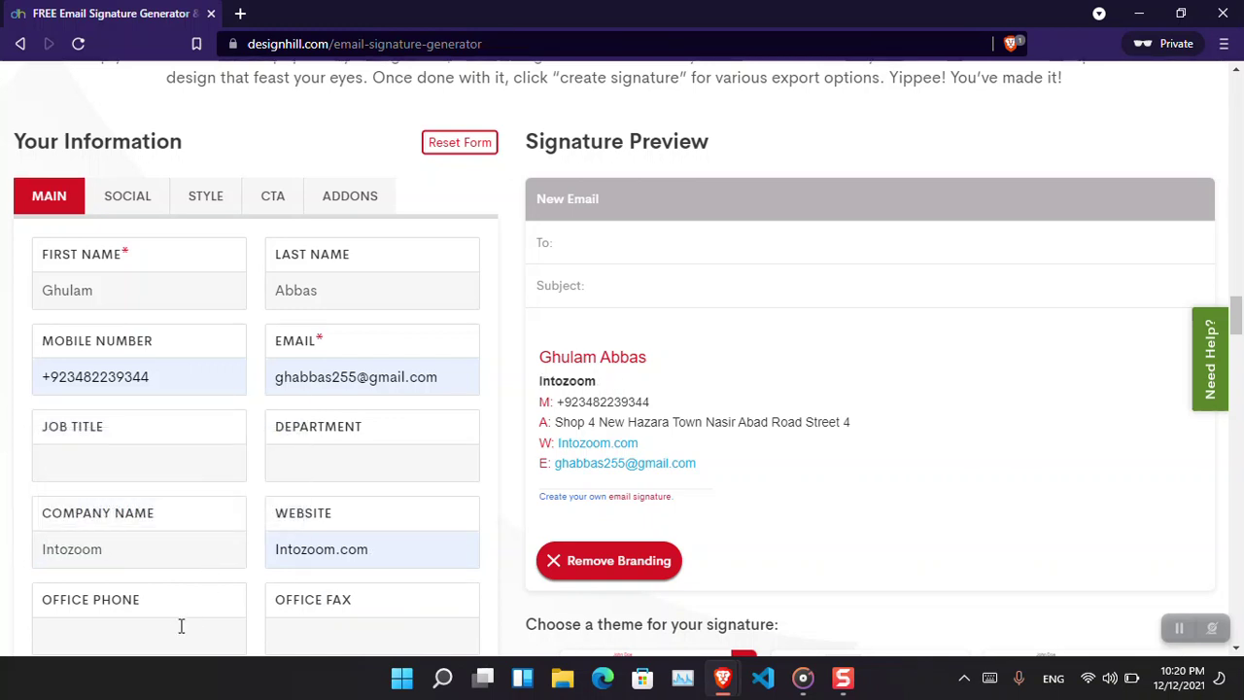
pyautogui.click(180, 632)
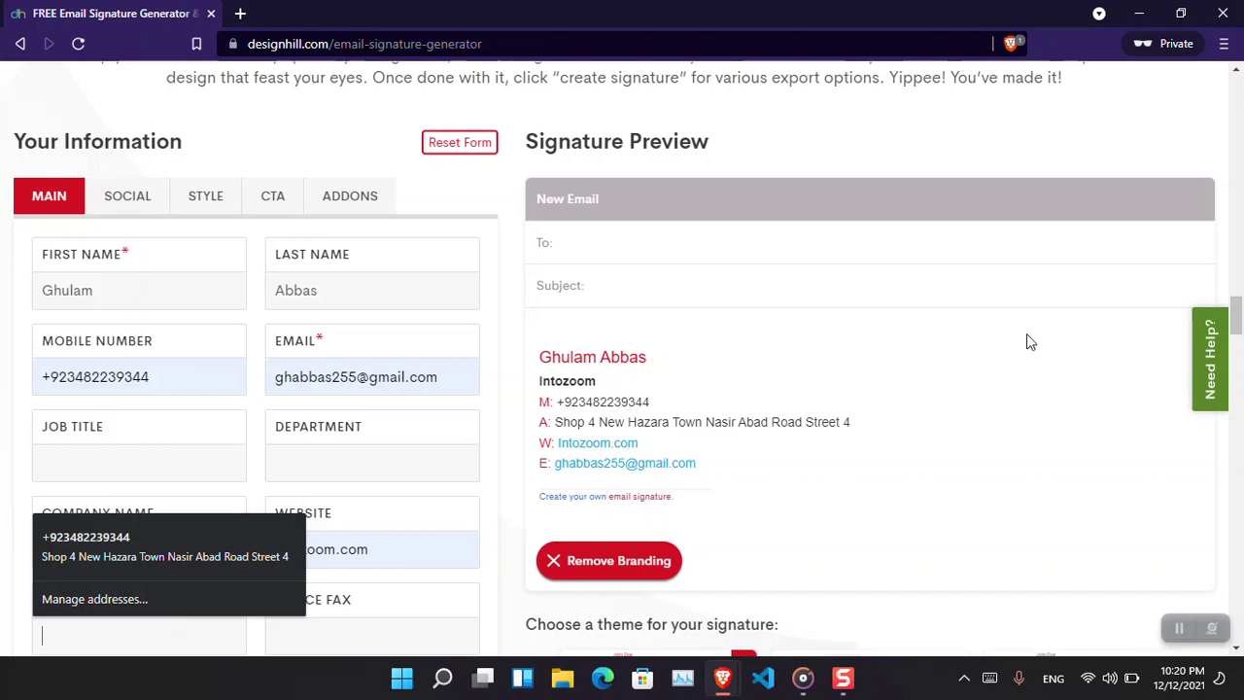
pyautogui.moveTo(1236, 326); pyautogui.dragTo(1236, 352)
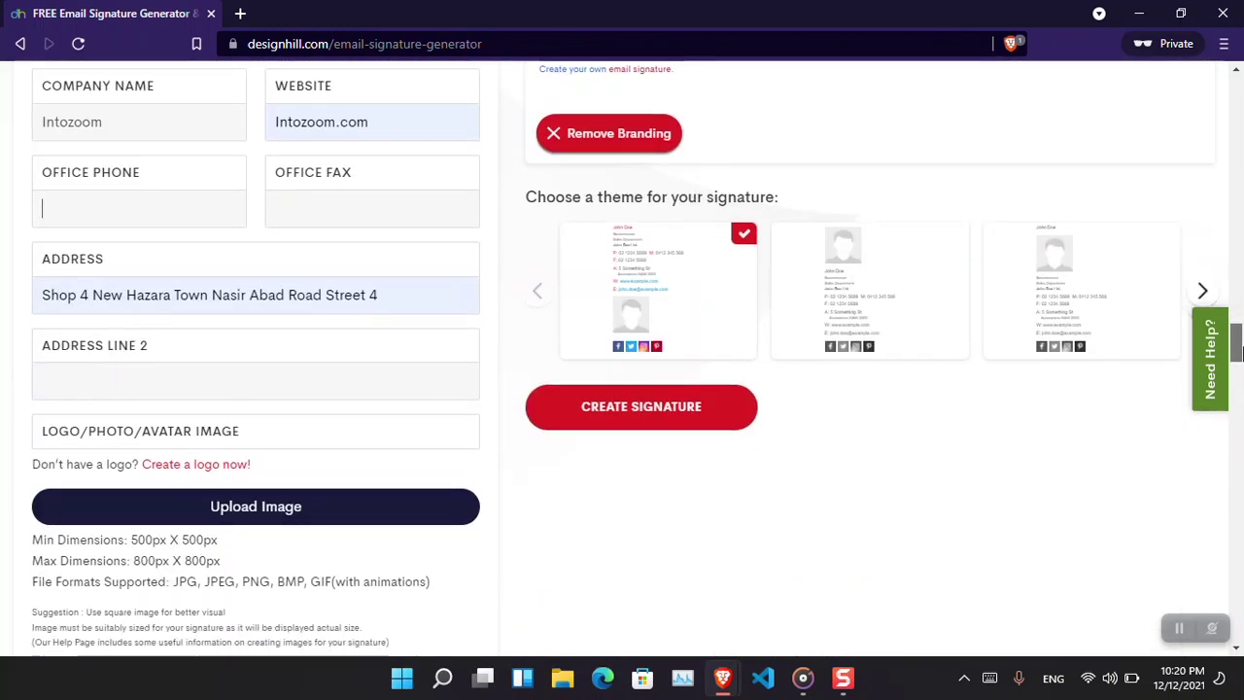
# Upload the portrait photo and switch the signature to the third theme.
pyautogui.click(286, 506)
pyautogui.doubleClick(177, 299)
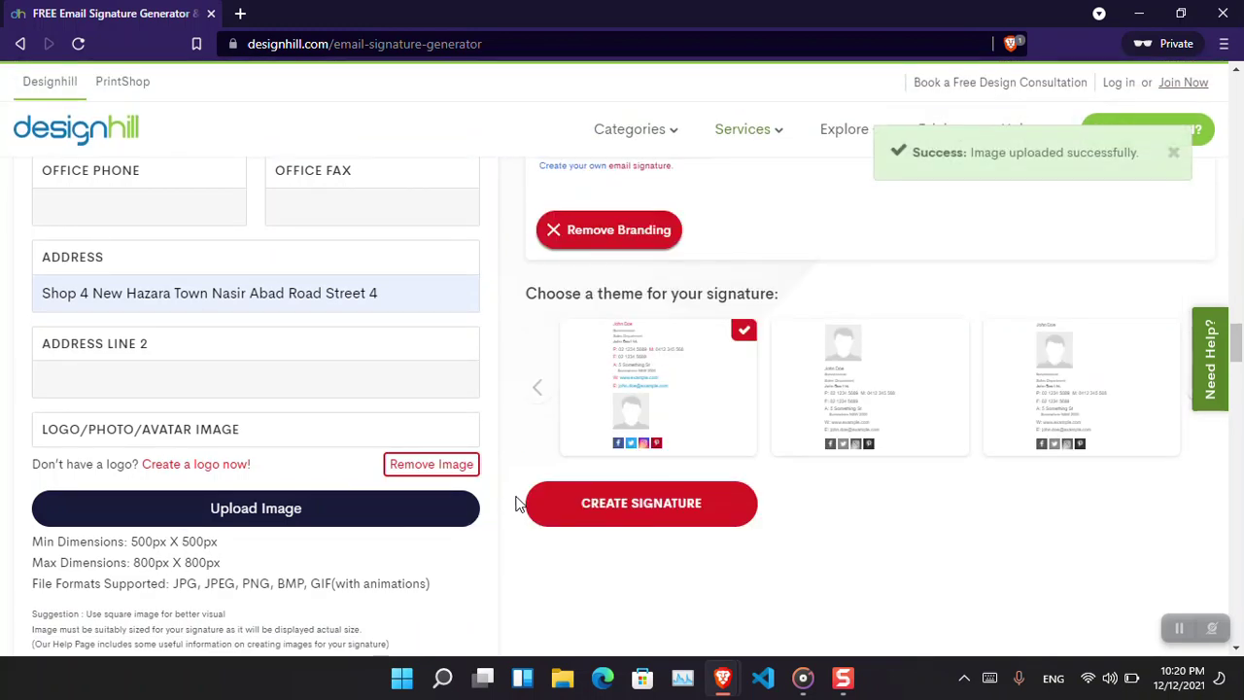
pyautogui.click(847, 409)
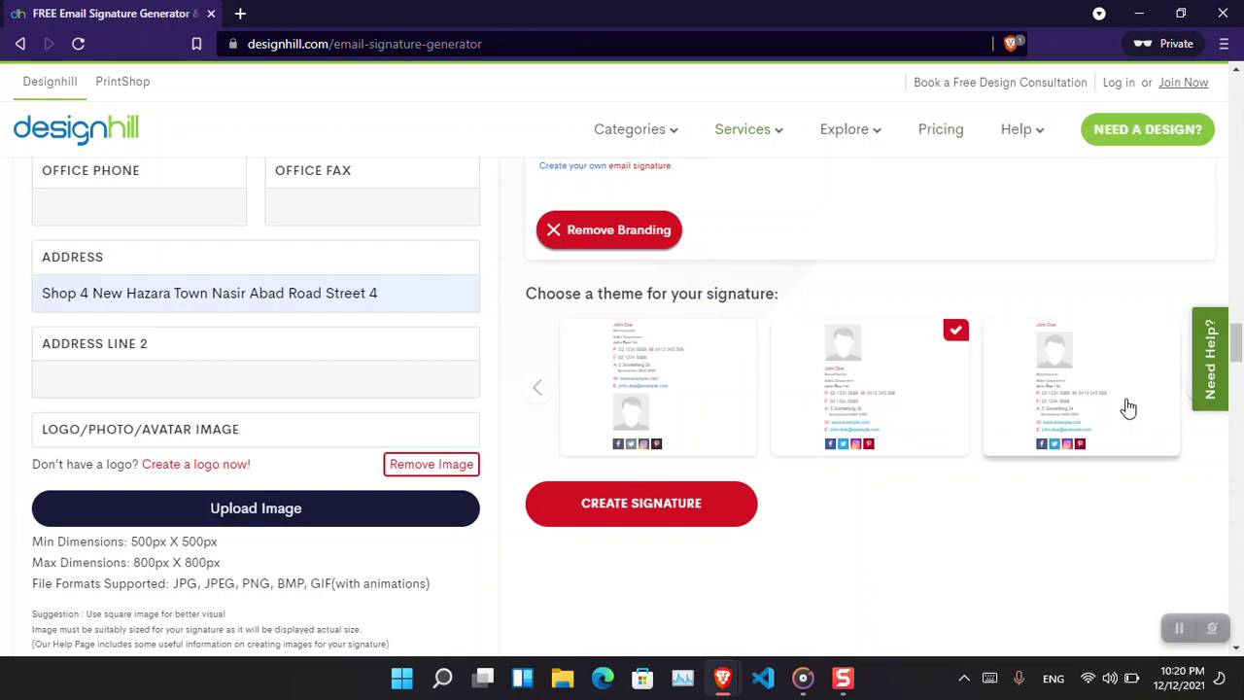
pyautogui.moveTo(1237, 359); pyautogui.dragTo(1237, 335)
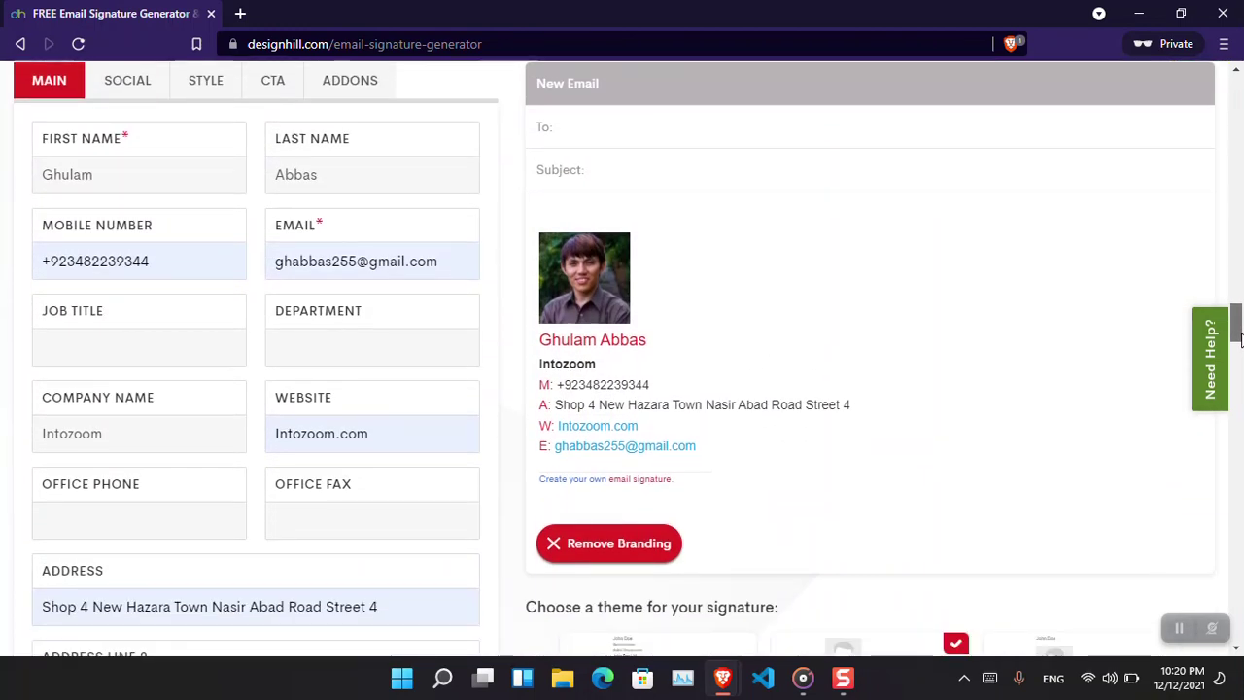
pyautogui.scroll(-3, 1237, 335)
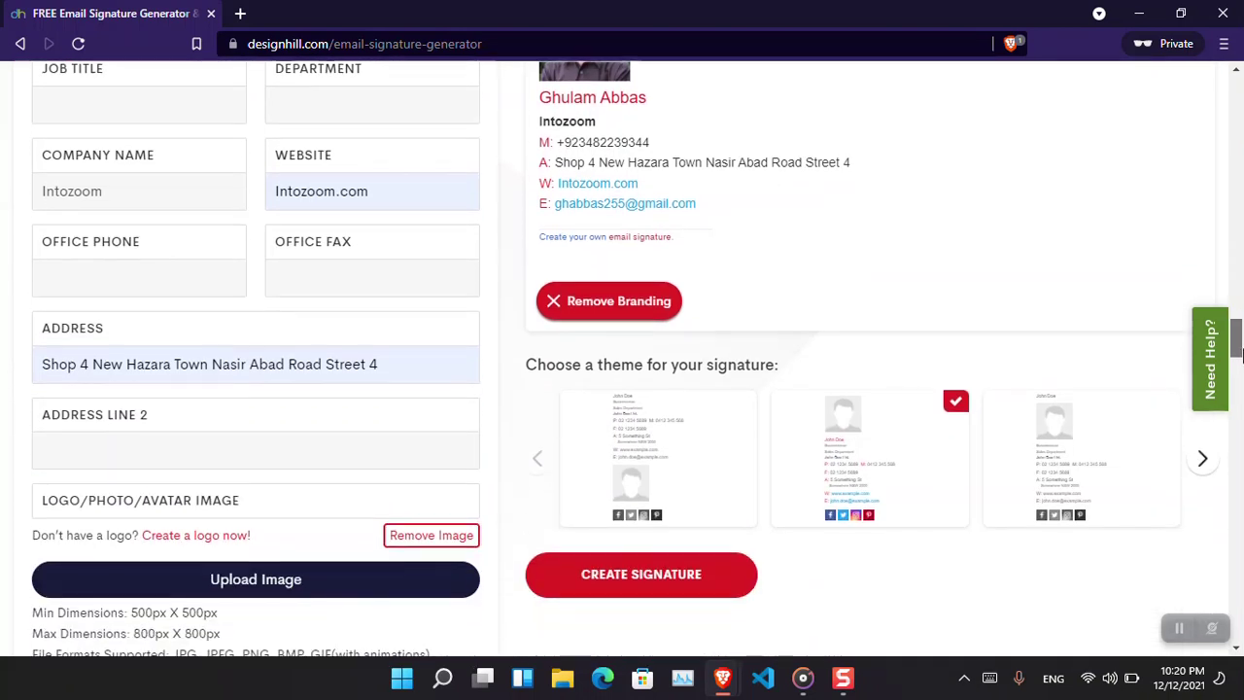
pyautogui.click(1108, 467)
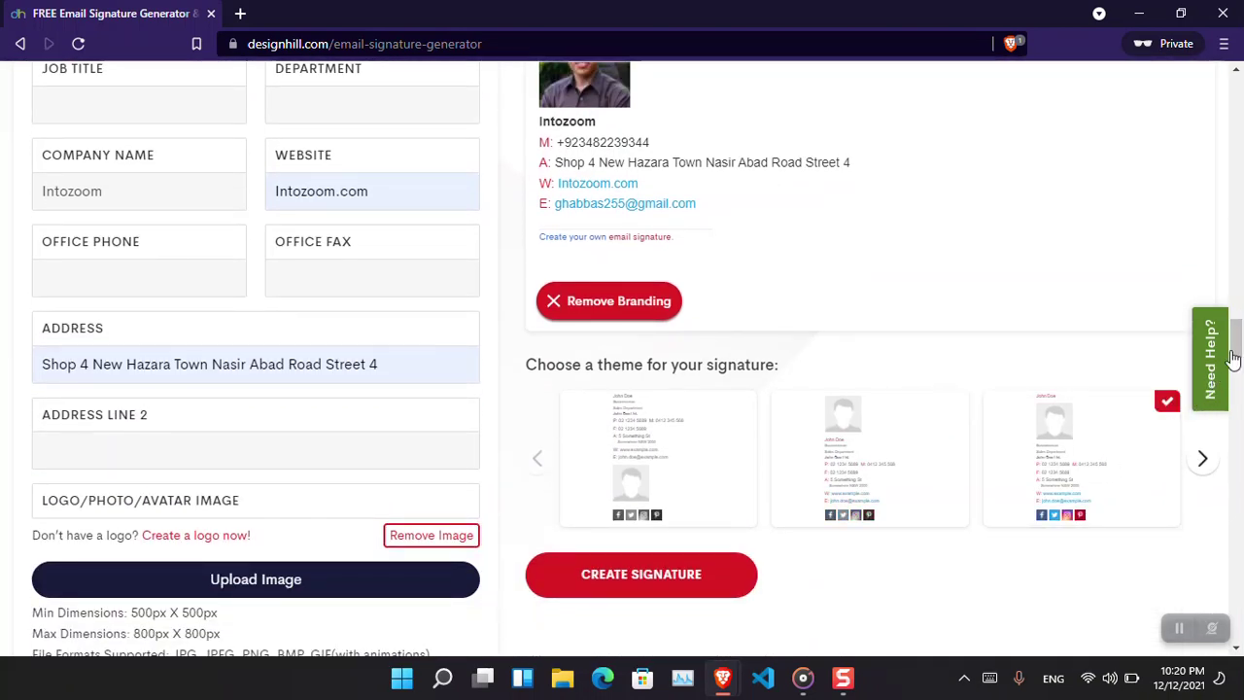
pyautogui.moveTo(1238, 350); pyautogui.dragTo(1237, 318)
# Add a YouTube social link using the channel address copied from youtube.com.
pyautogui.click(144, 295)
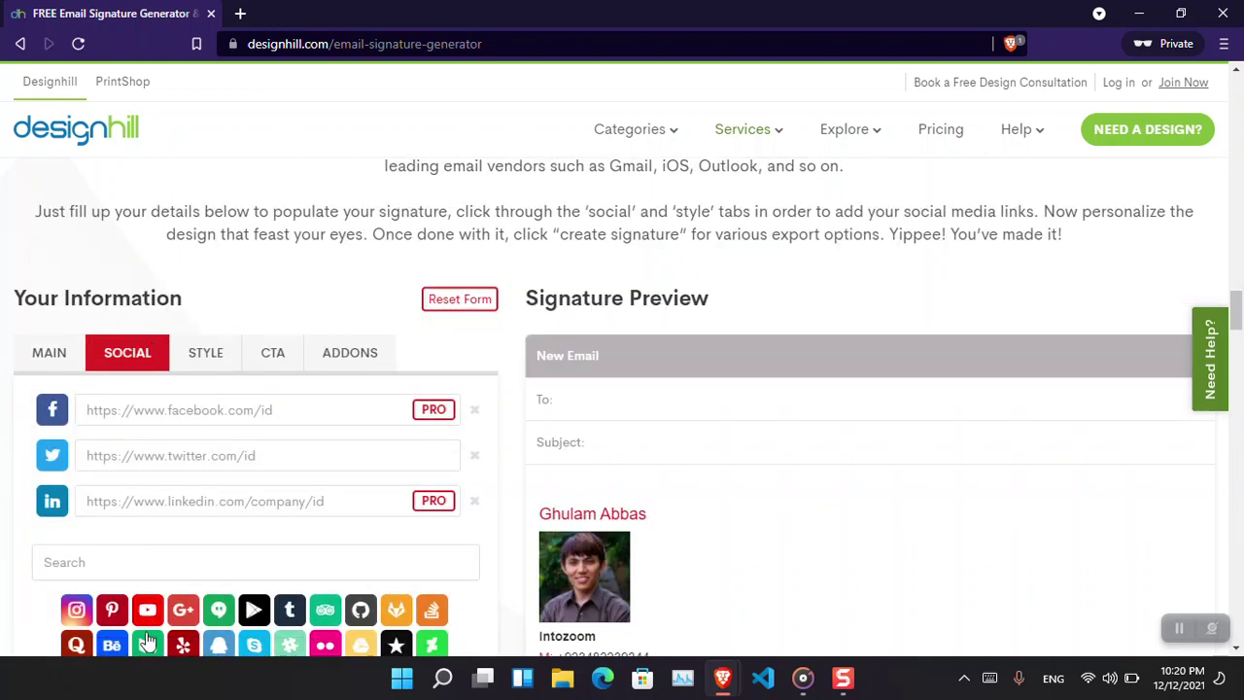
pyautogui.click(148, 613)
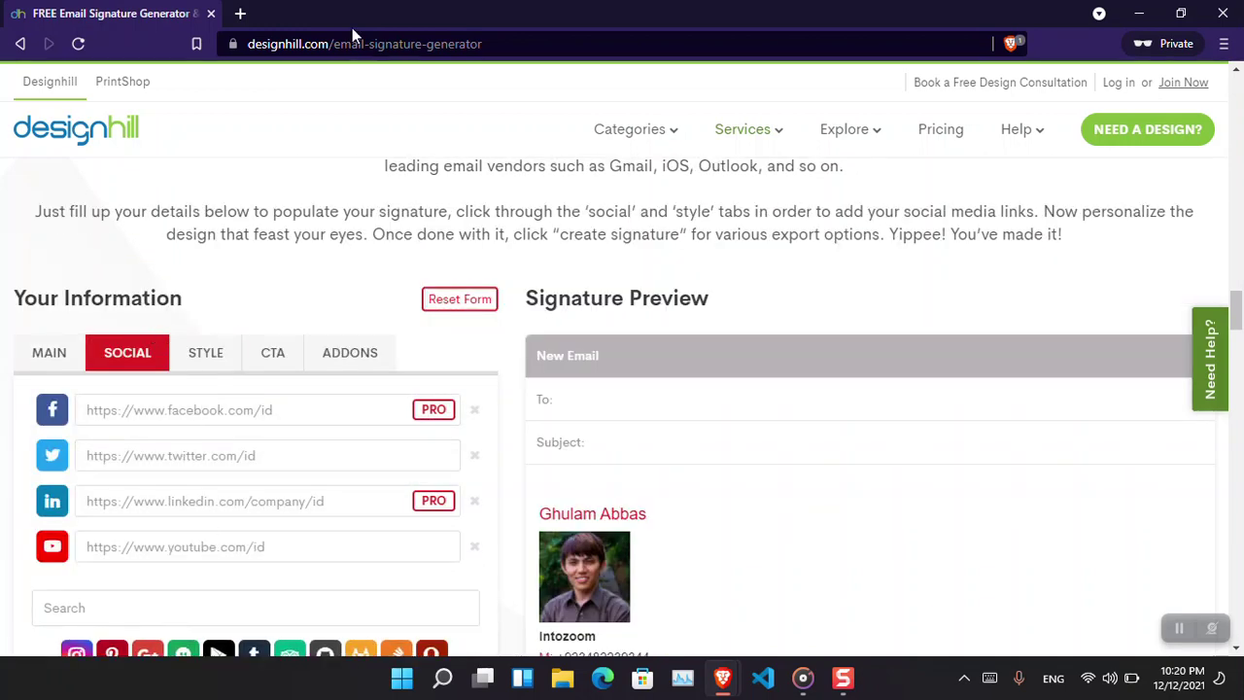
pyautogui.click(240, 13)
pyautogui.write('youtube.com.')
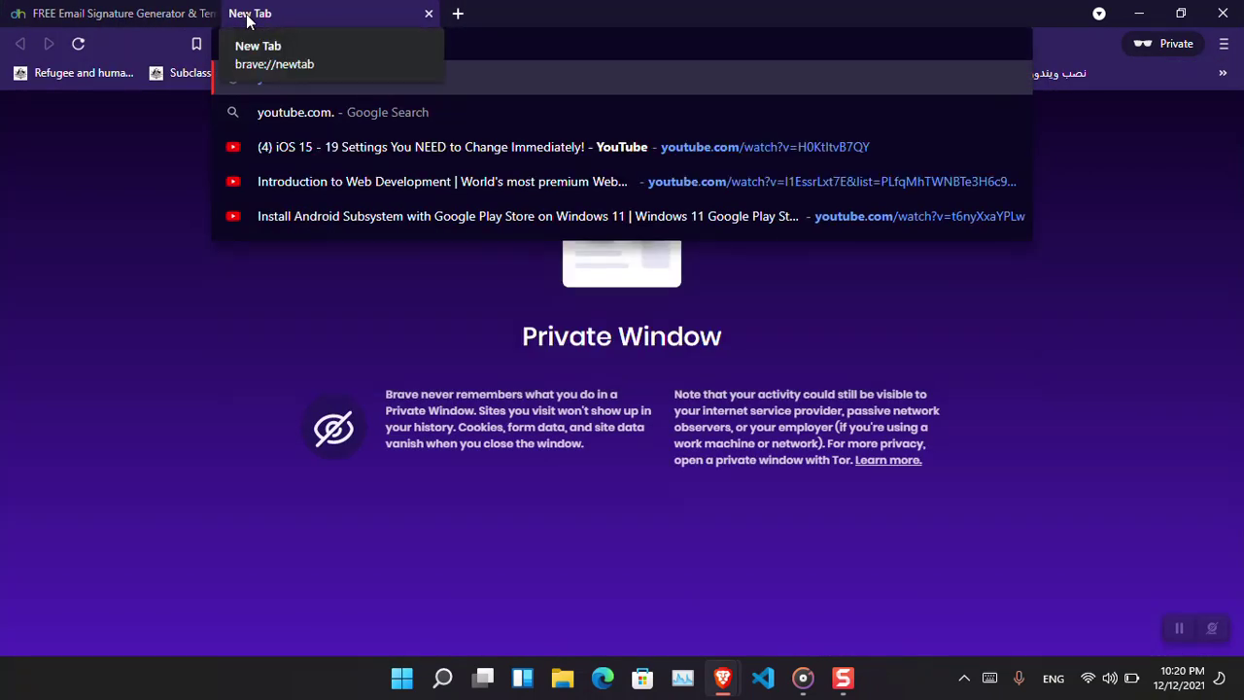
pyautogui.press('BackSpace')
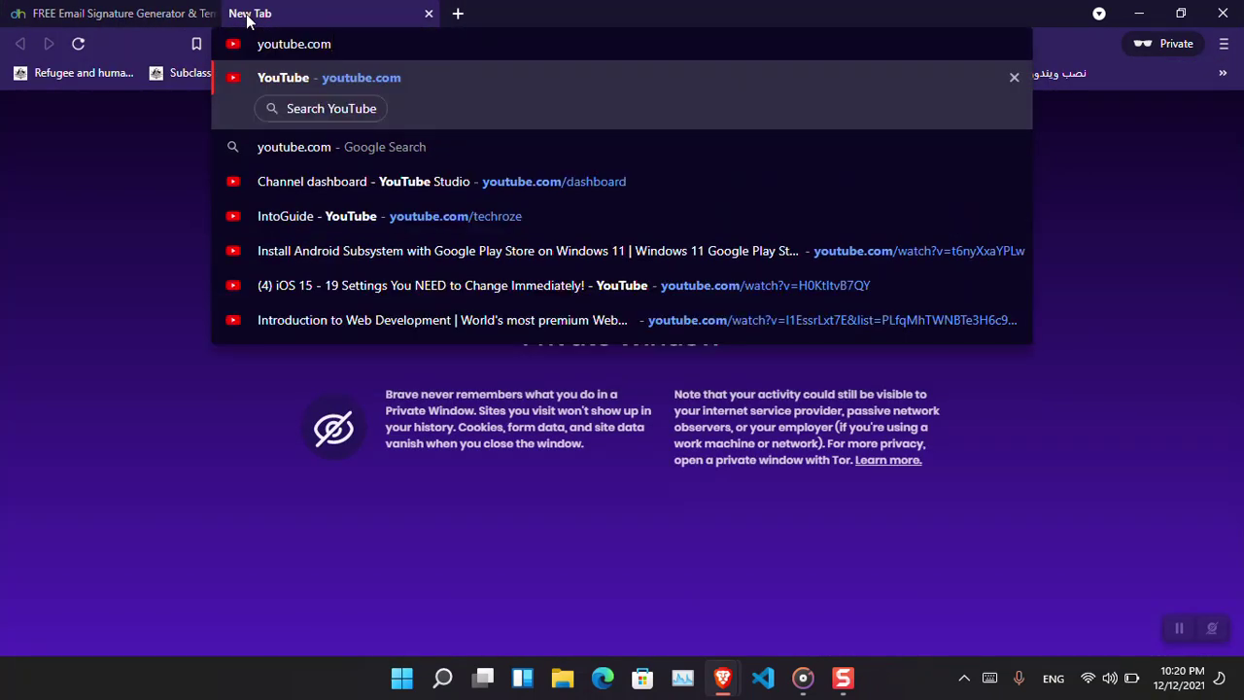
pyautogui.write('/t')
pyautogui.press('Right')
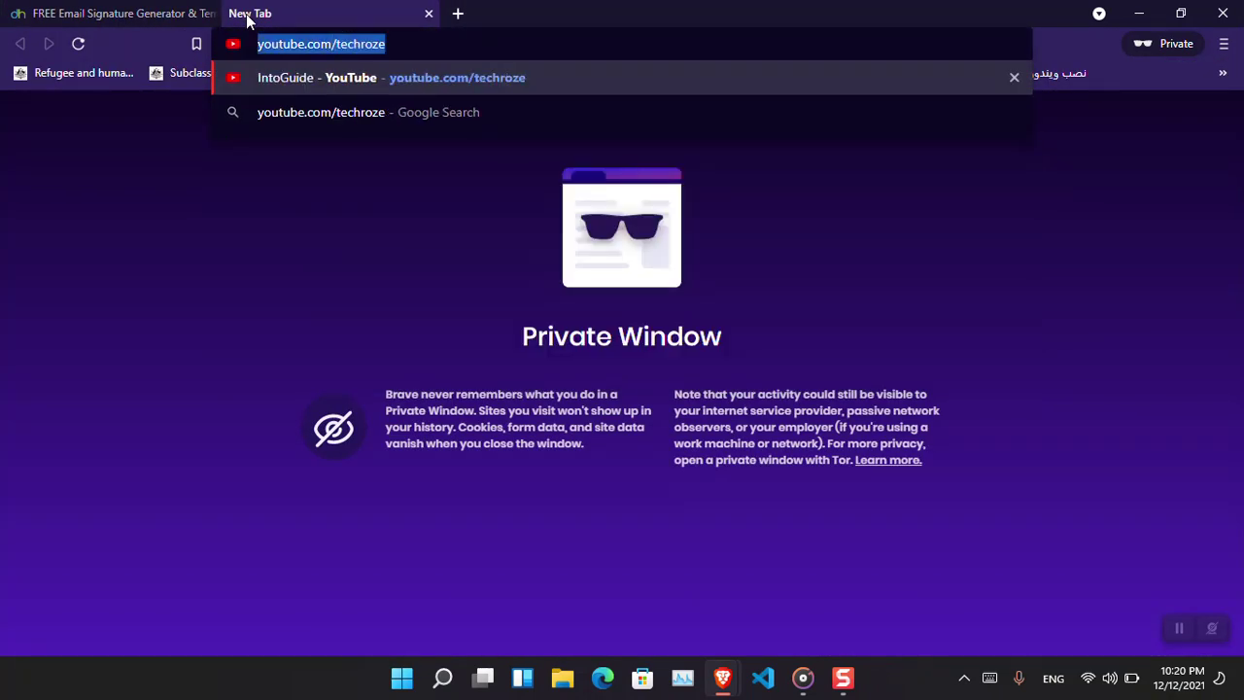
pyautogui.press('Return')
pyautogui.click(160, 8)
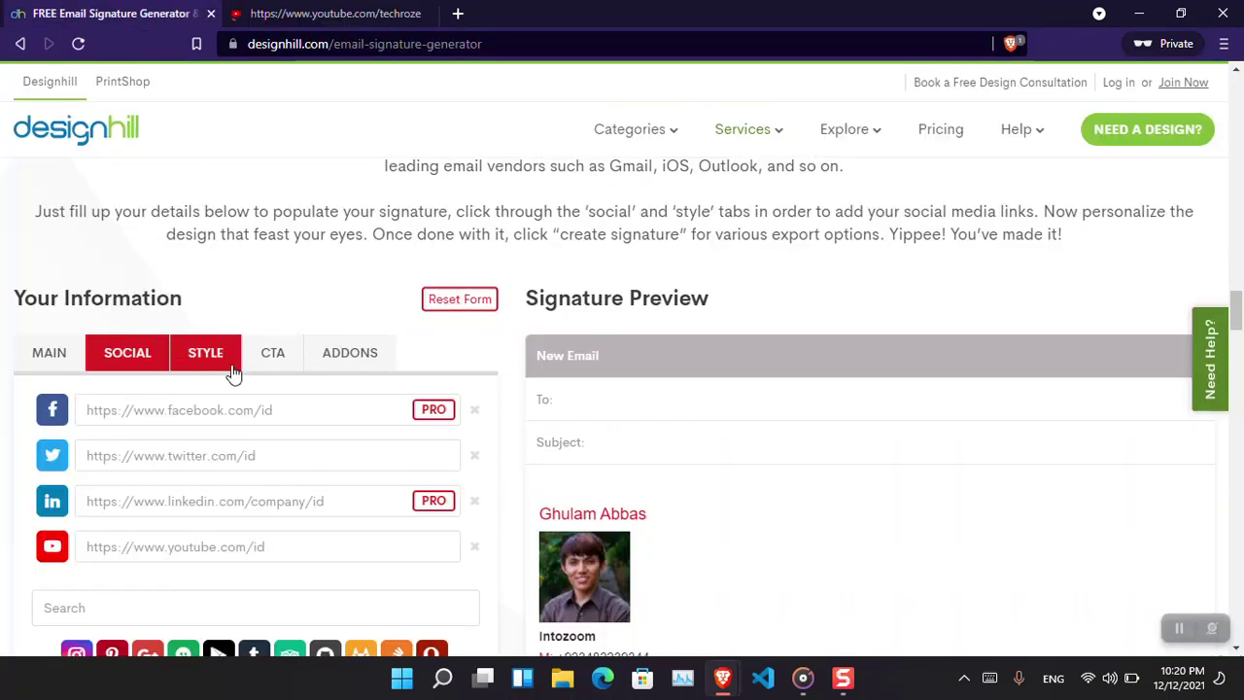
pyautogui.write('https://youtube.com/techroze')
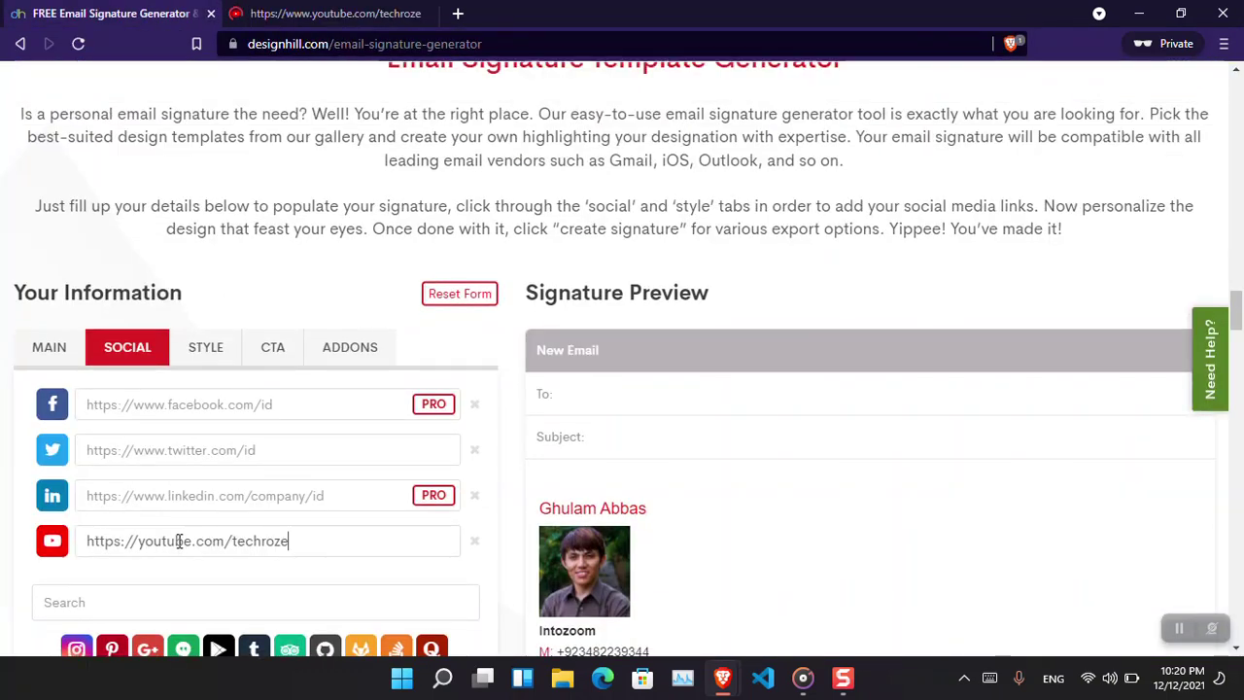
pyautogui.moveTo(1240, 307); pyautogui.dragTo(1240, 327)
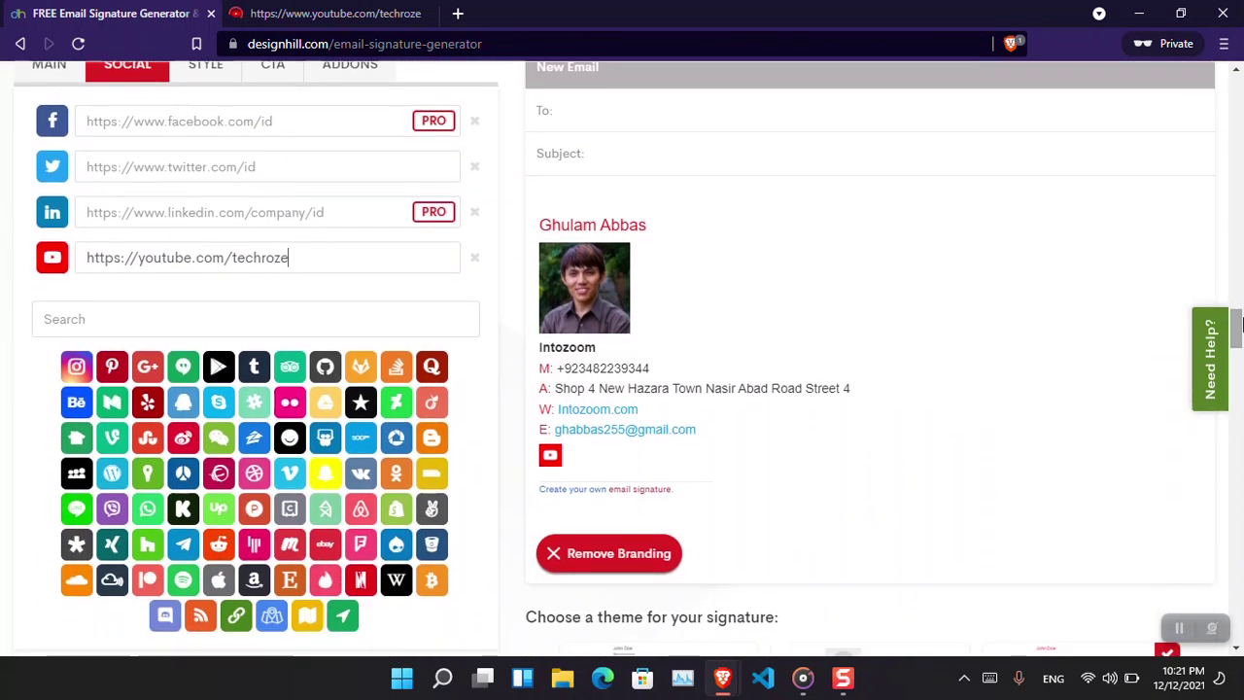
pyautogui.click(236, 615)
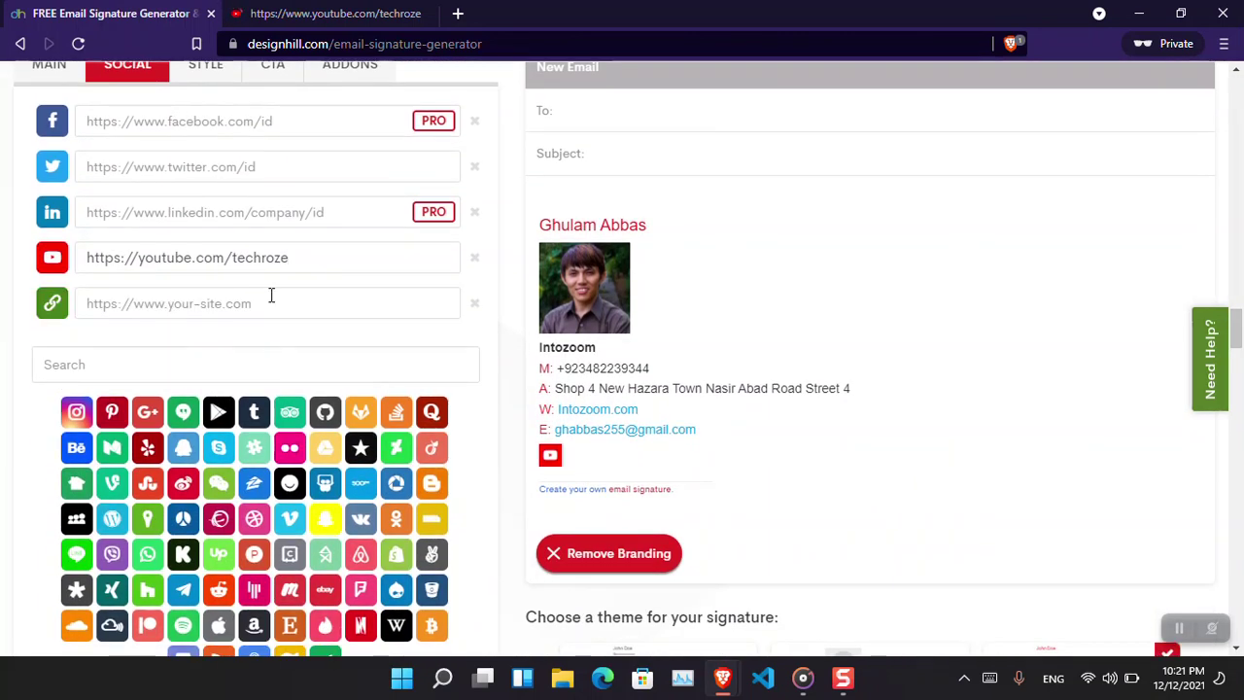
pyautogui.click(458, 15)
pyautogui.write('intozoom.com/wp-login.php?redirect_to=https%3A%2F%2Fintozoom.com%2Fwp-admin%2F&reauth=1')
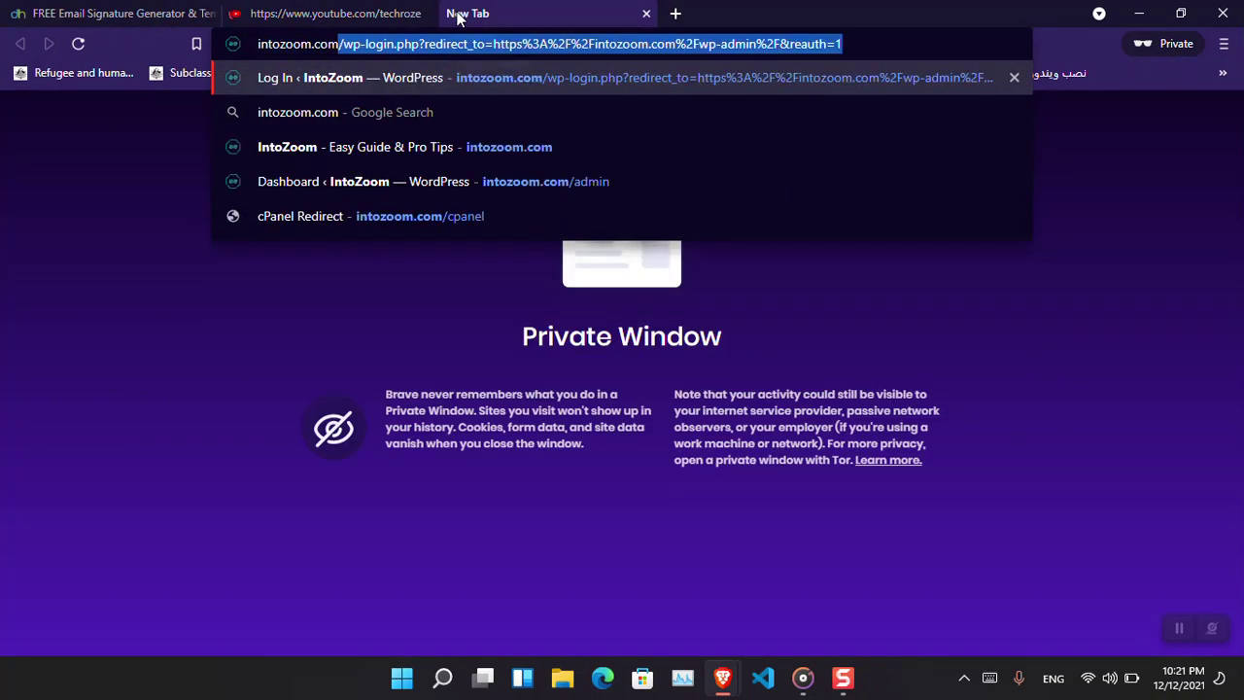
pyautogui.press('Return')
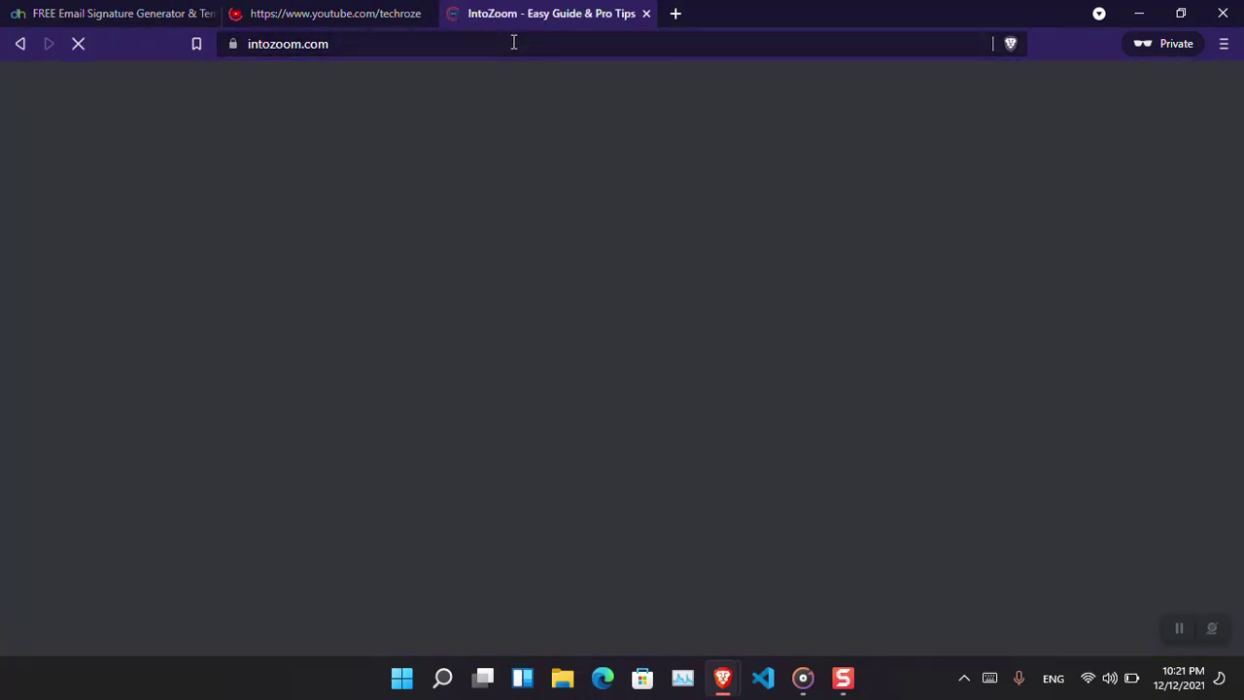
pyautogui.click(514, 42)
pyautogui.hotkey('ctrl', 'c')
pyautogui.click(70, 11)
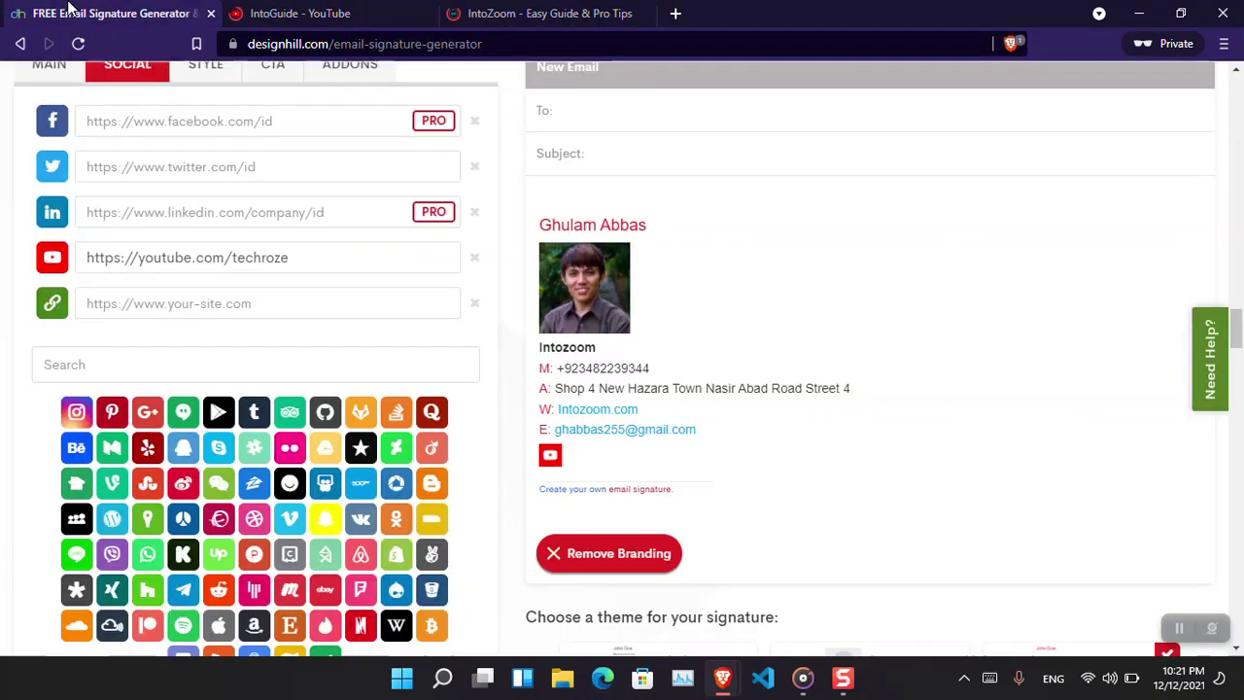
pyautogui.hotkey('ctrl', 'v')
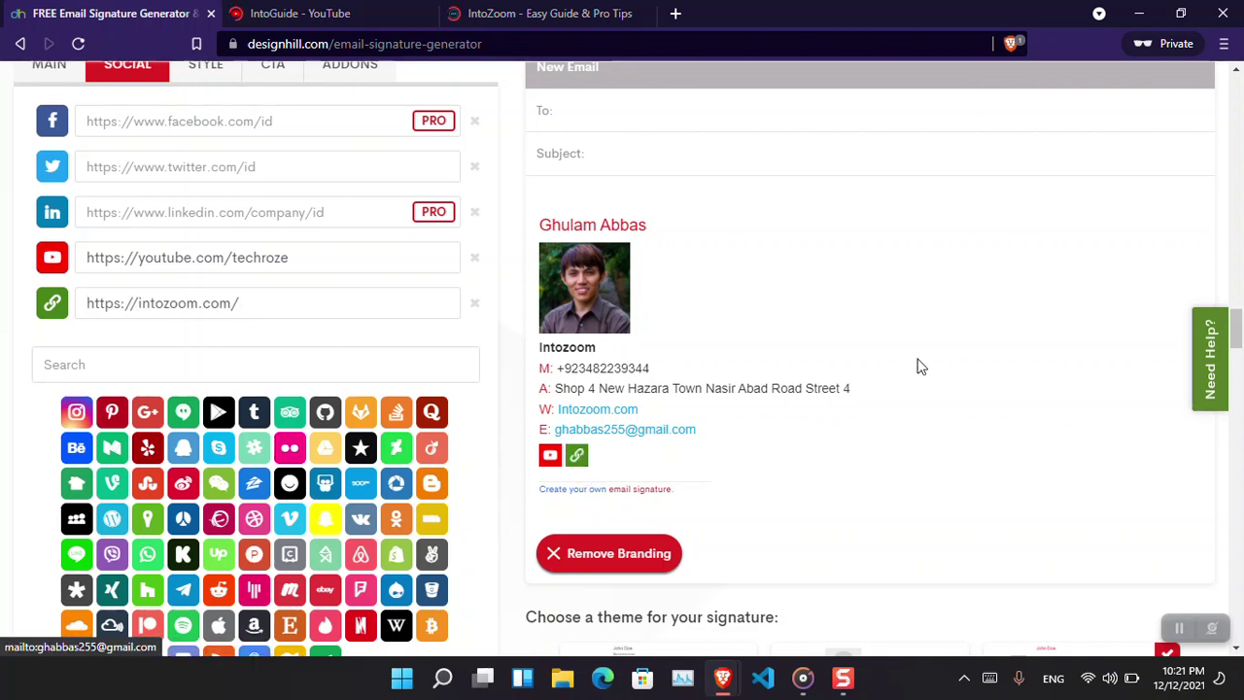
pyautogui.scroll(-3, 1238, 345)
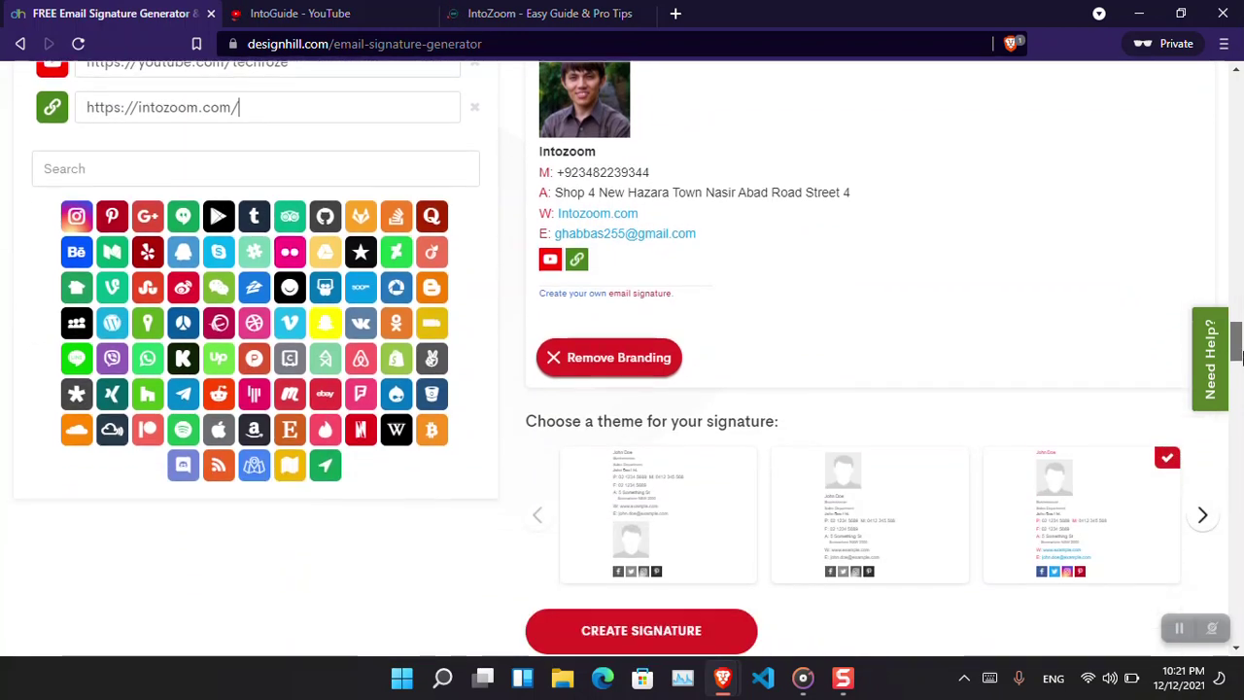
# Answer Step 2 (small team, no logo, not heard of Designhill) and request the download.
pyautogui.click(704, 564)
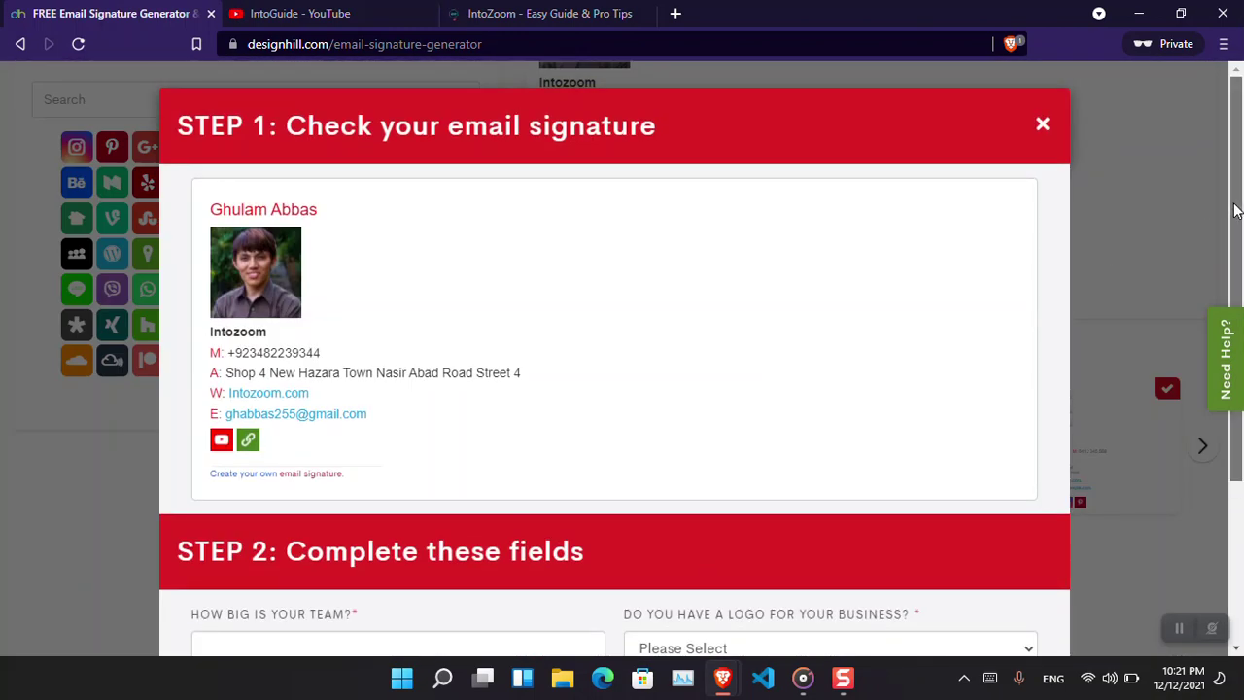
pyautogui.scroll(-2, 457, 483)
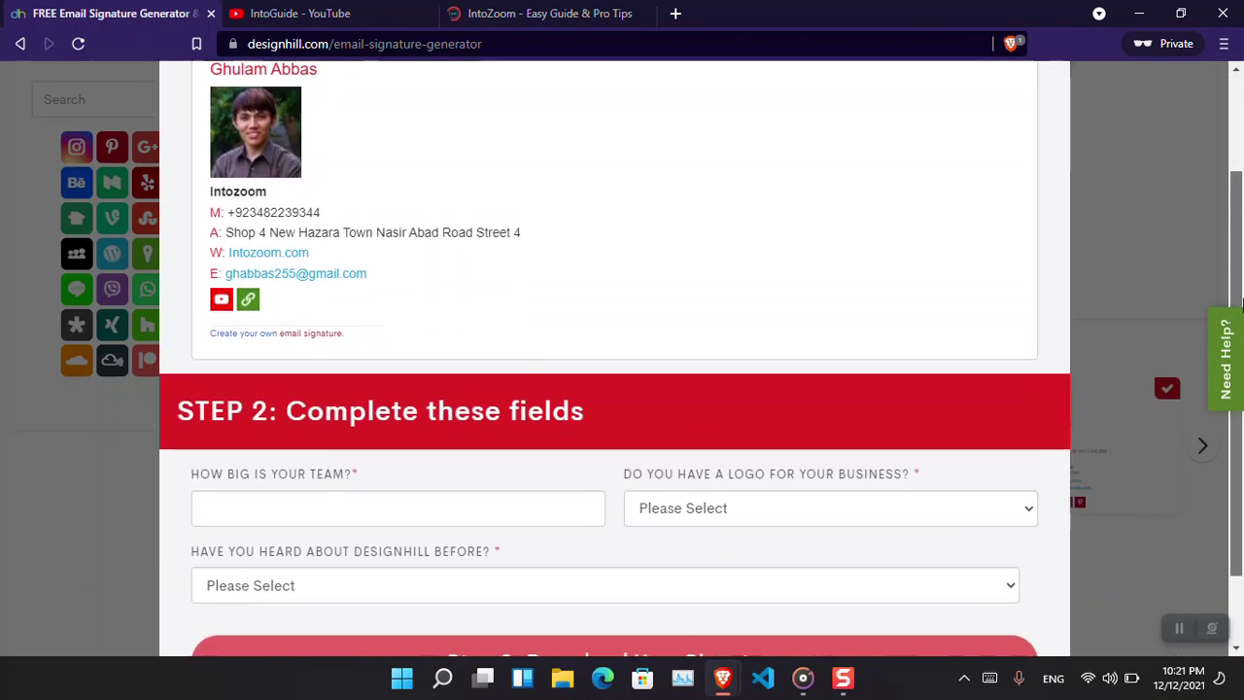
pyautogui.click(353, 526)
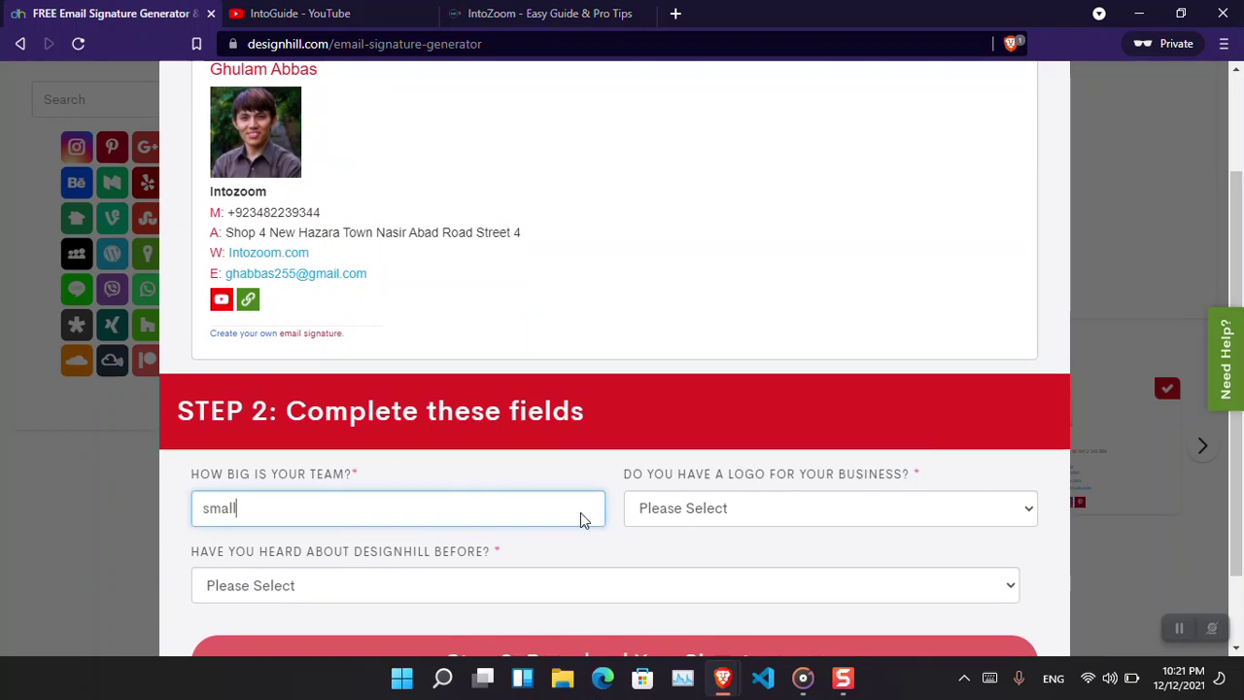
pyautogui.click(722, 508)
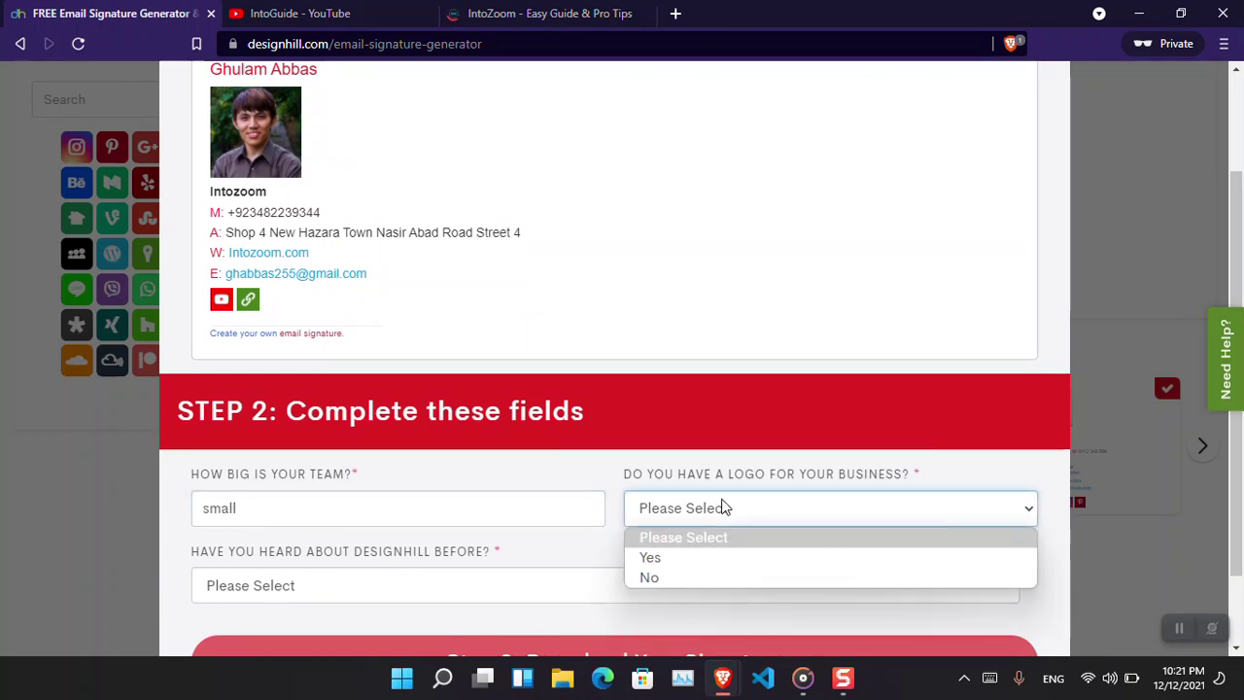
pyautogui.click(708, 576)
pyautogui.click(642, 589)
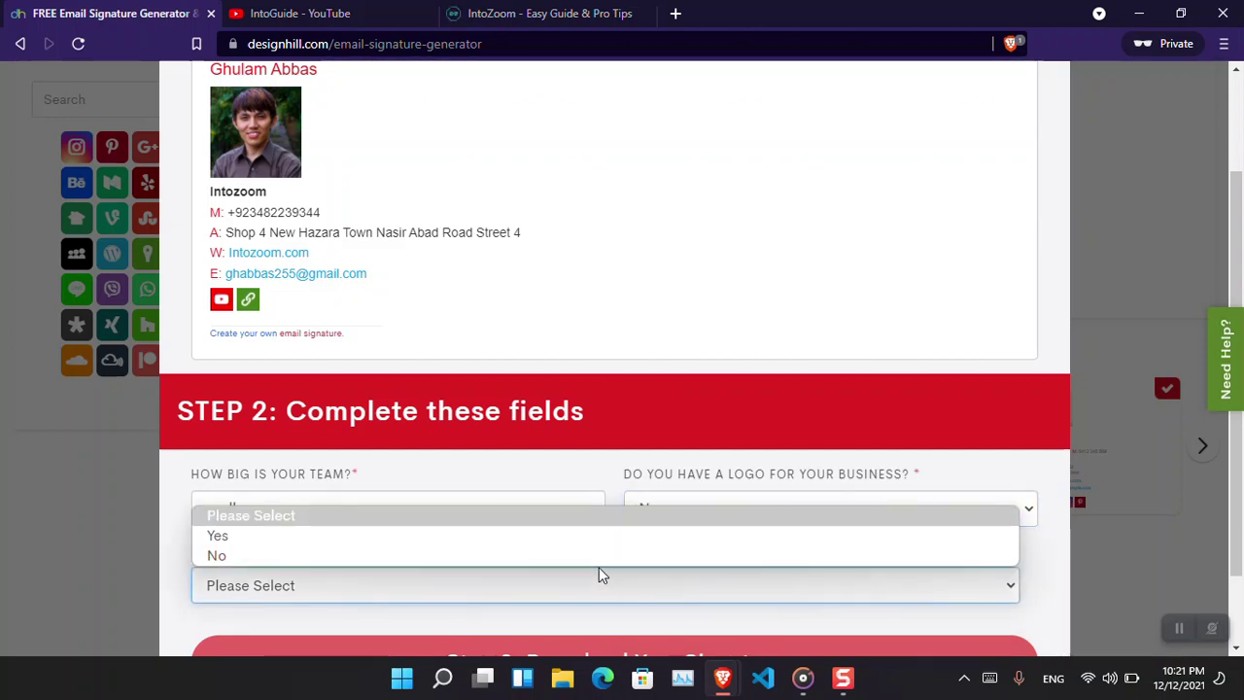
pyautogui.click(603, 560)
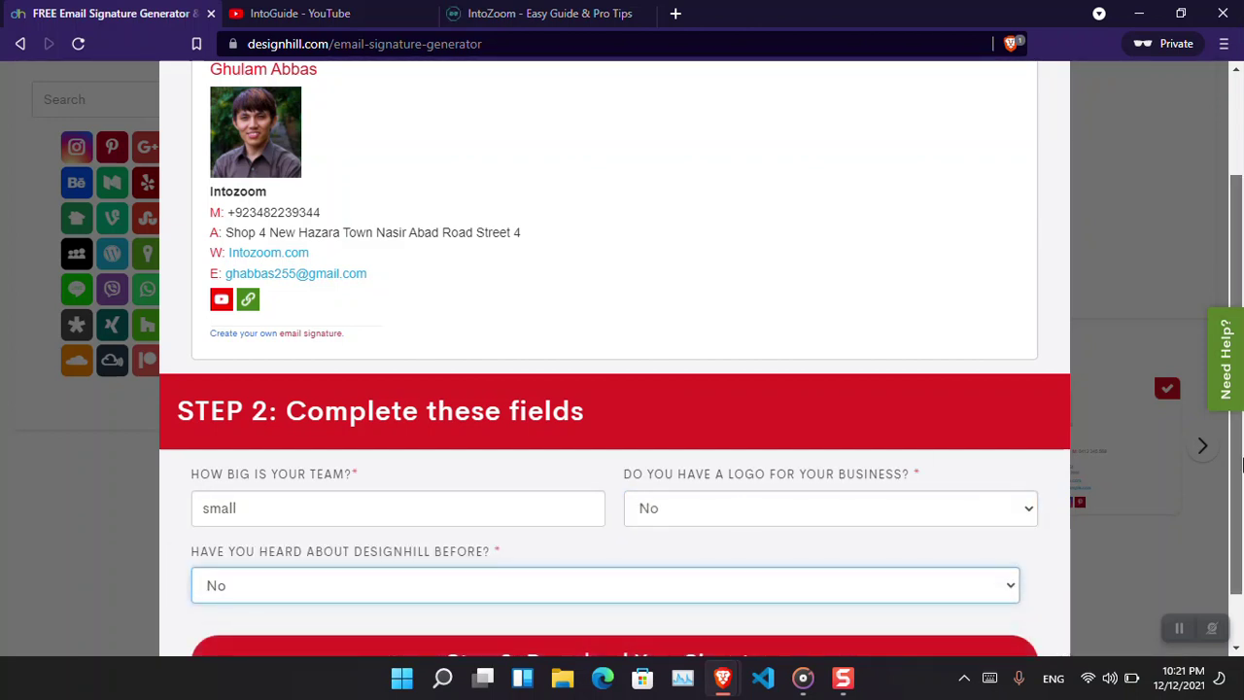
pyautogui.scroll(-1, 1242, 466)
pyautogui.click(589, 608)
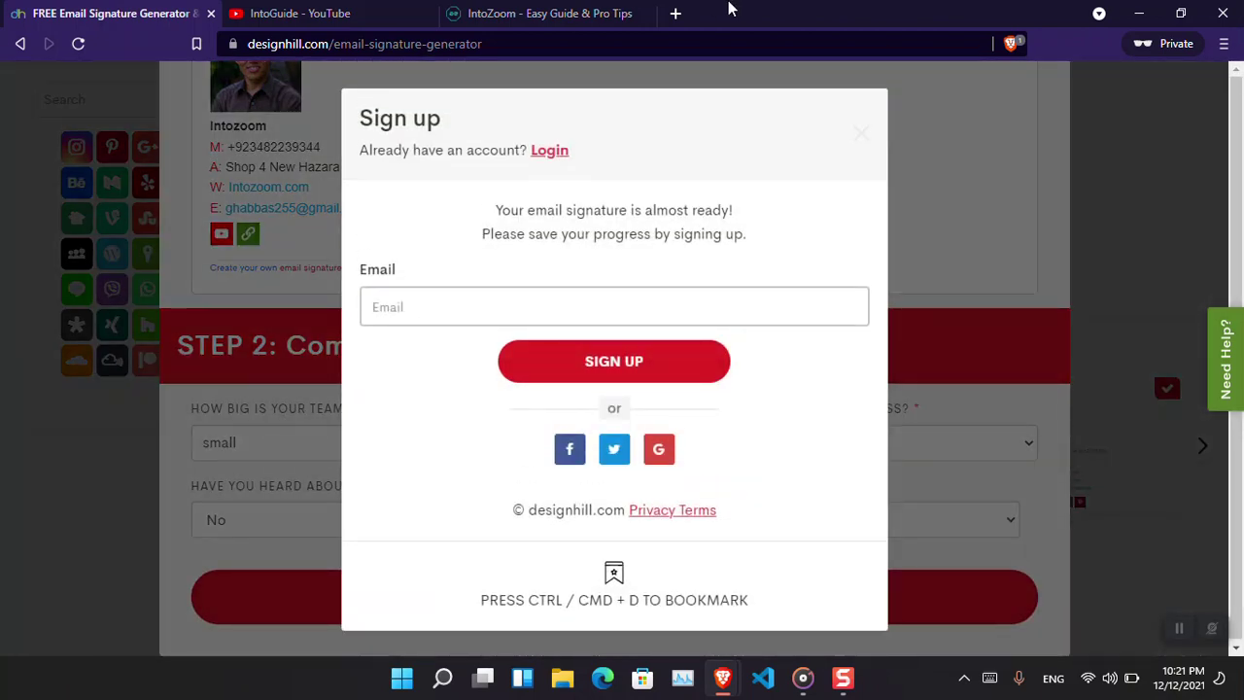
# Load fakemailgenerator.com in a new tab and copy its temporary e-mail address.
pyautogui.click(674, 14)
pyautogui.write('fakemailgenerator')
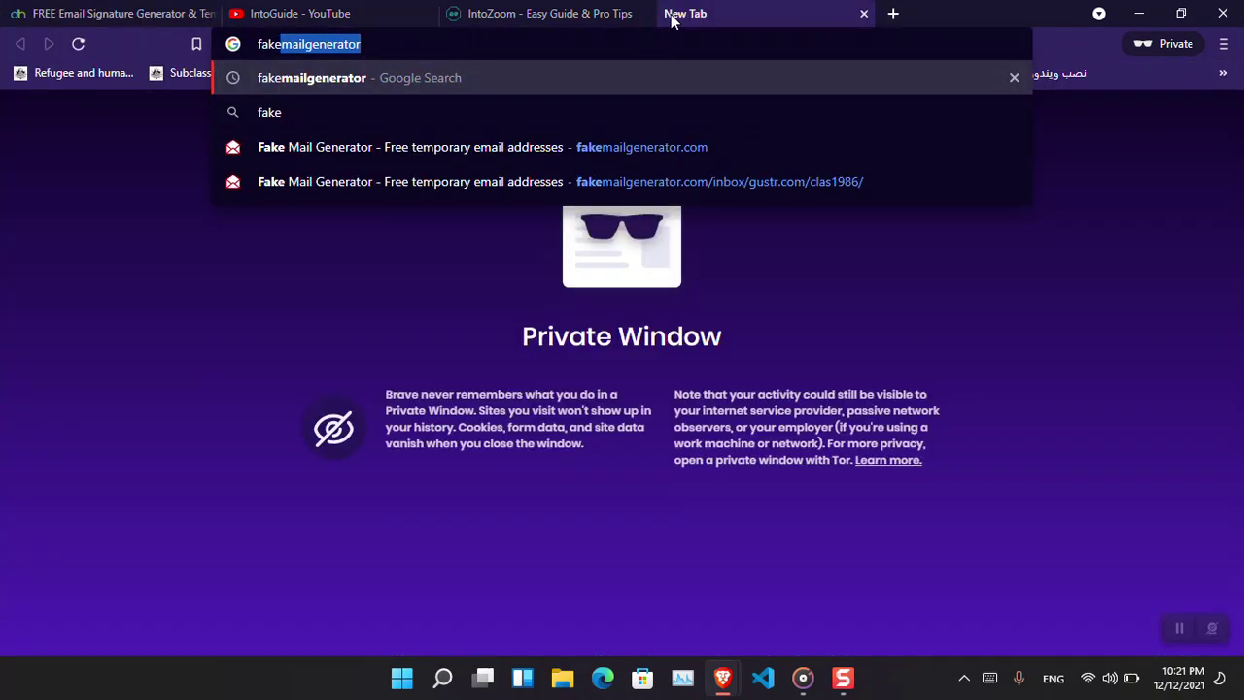
pyautogui.write('.')
pyautogui.press('Down')
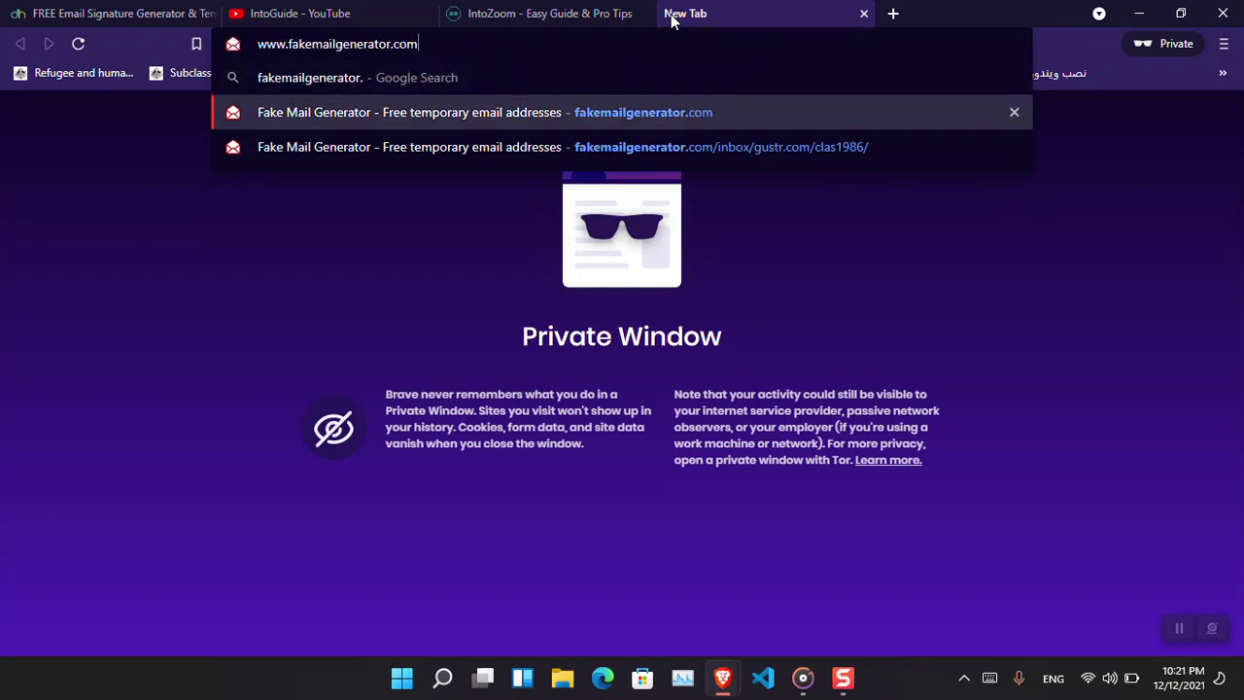
pyautogui.press('Return')
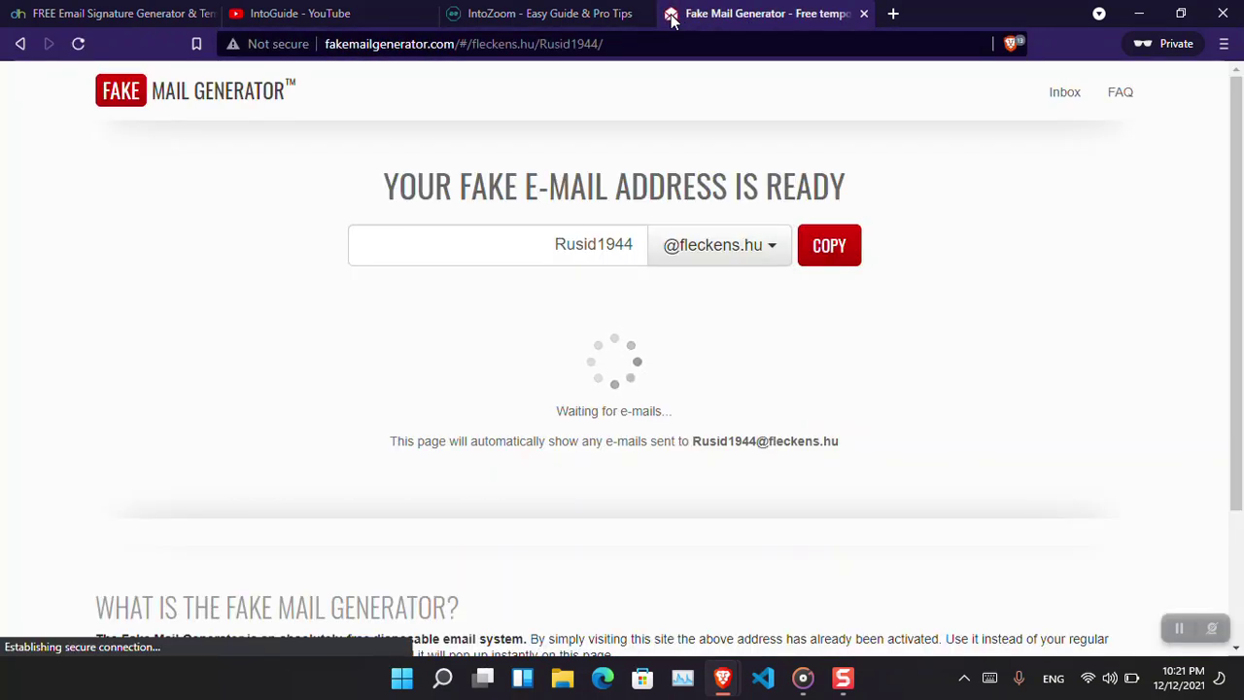
pyautogui.click(825, 257)
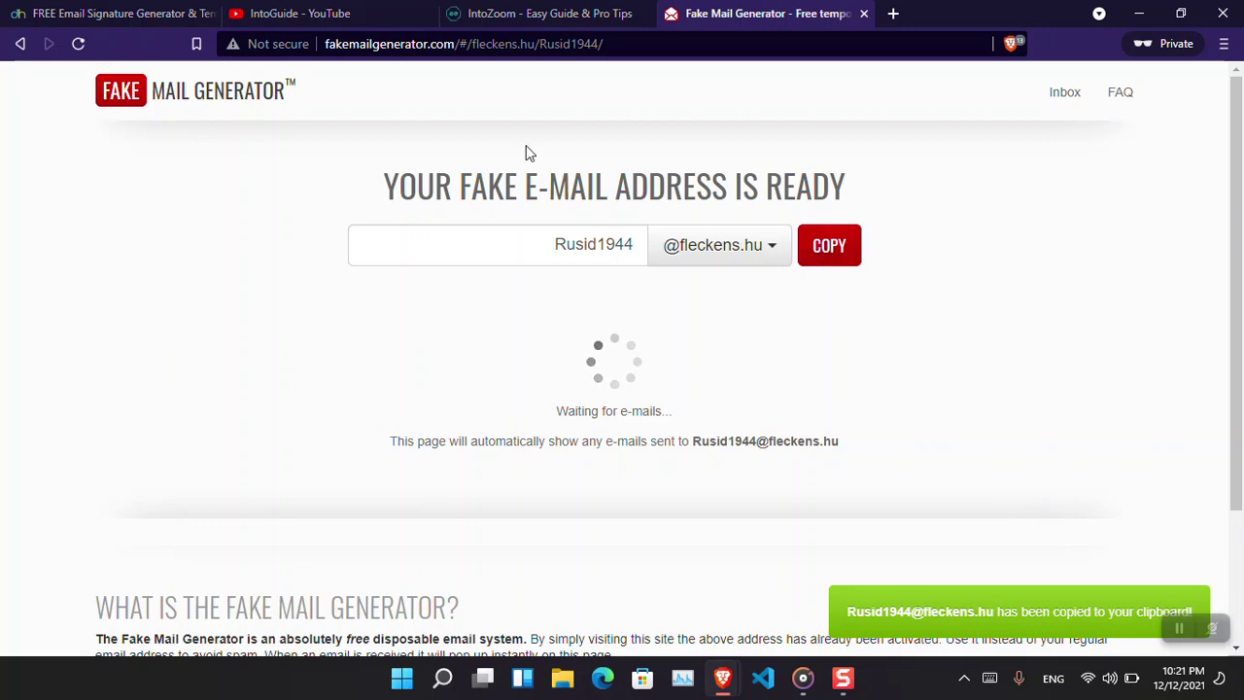
# Sign up on Designhill with the pasted temporary e-mail address.
pyautogui.click(145, 7)
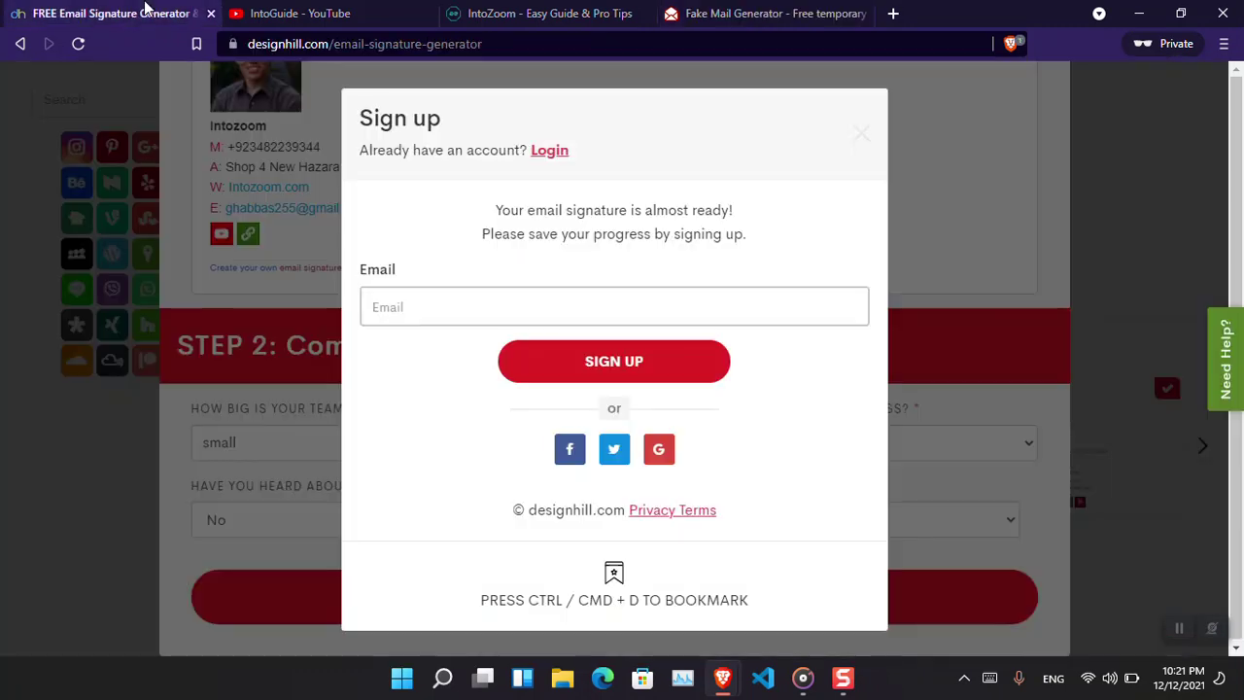
pyautogui.click(401, 292)
pyautogui.hotkey('ctrl', 'v')
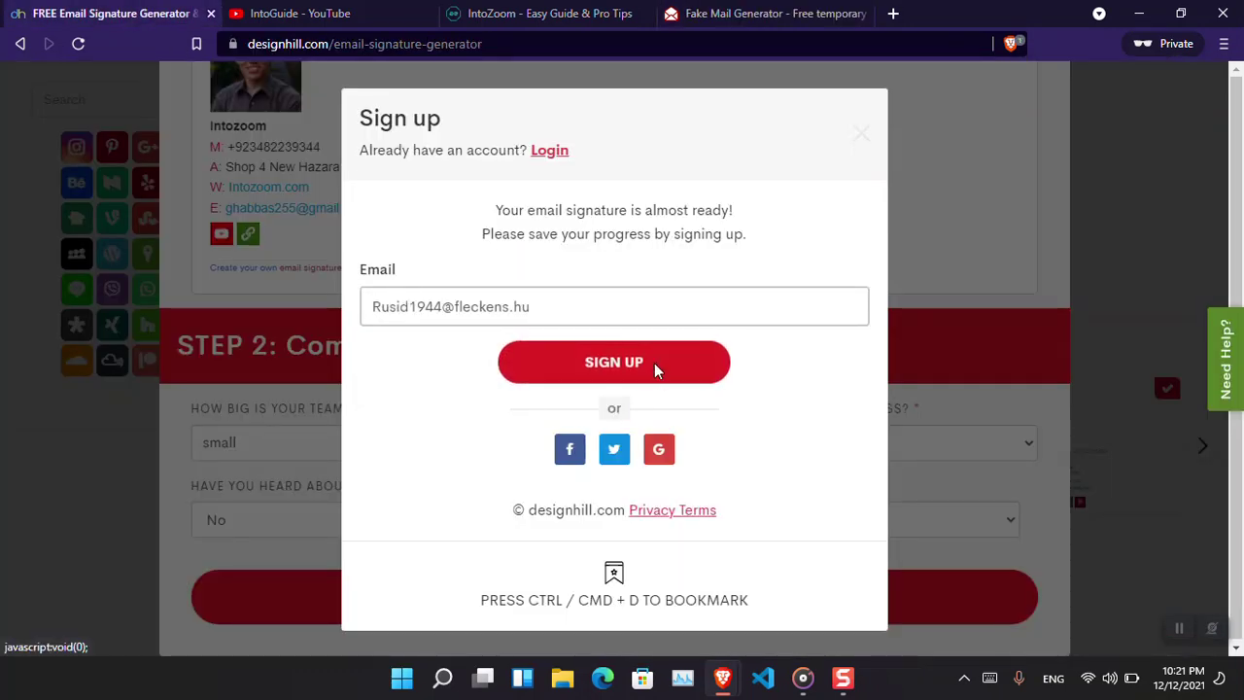
pyautogui.click(653, 366)
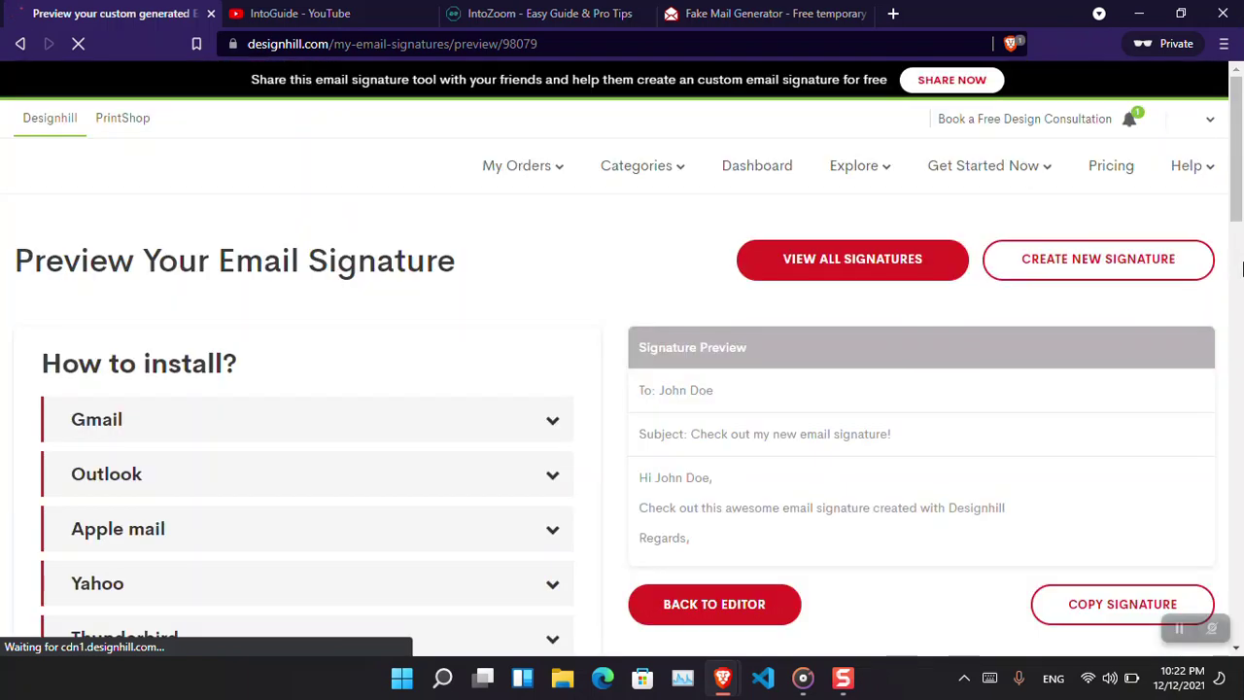
# Copy the finished signature from the preview and close the private window.
pyautogui.scroll(-3, 1242, 252)
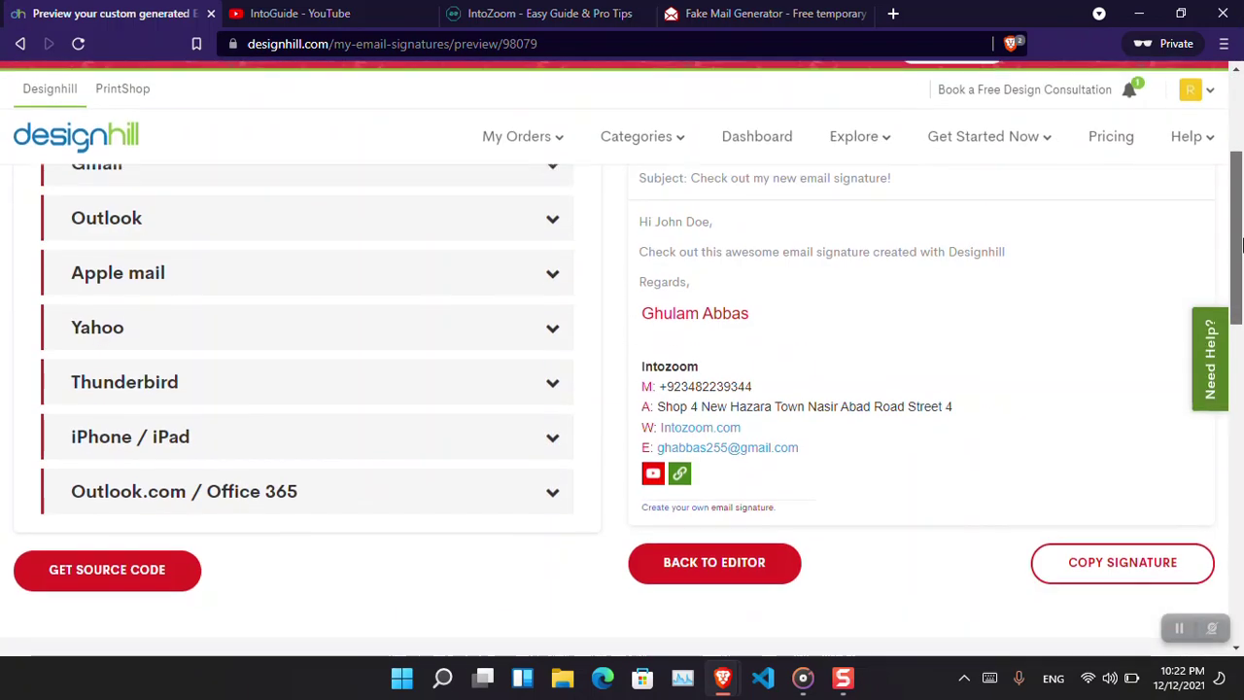
pyautogui.scroll(-2, 1242, 247)
pyautogui.click(1137, 442)
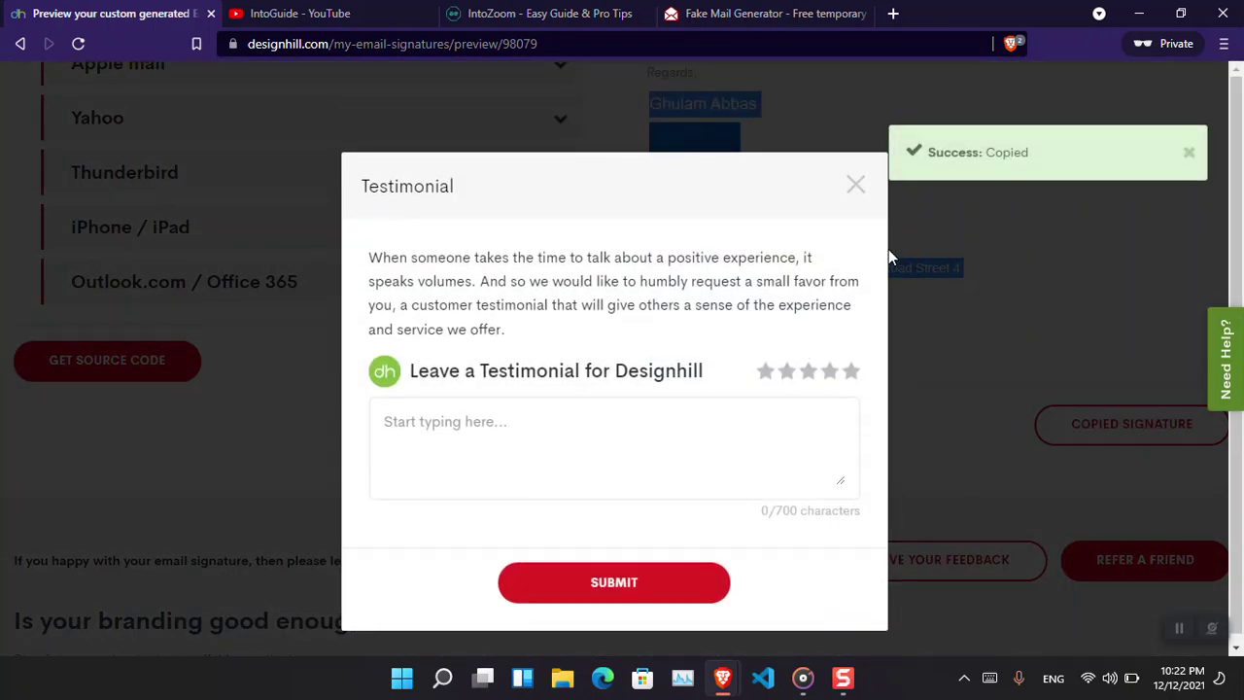
pyautogui.click(1223, 13)
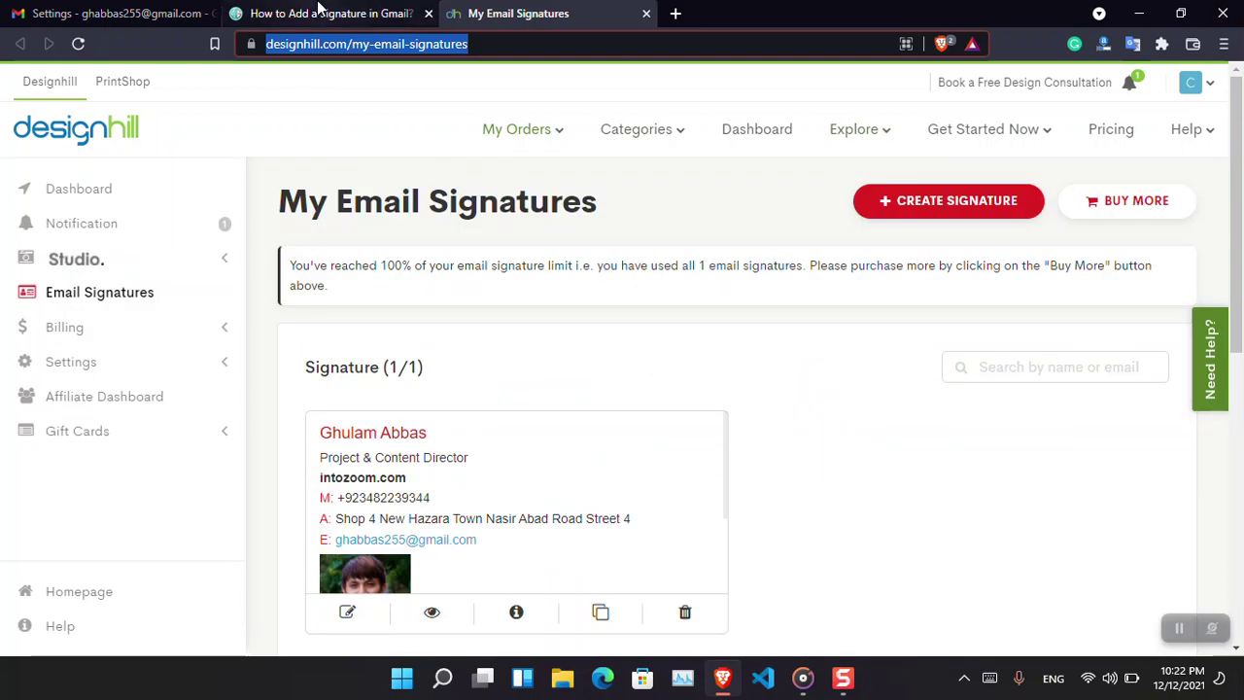
# Replace Gmail's old signature text with the pasted Designhill signature.
pyautogui.click(112, 14)
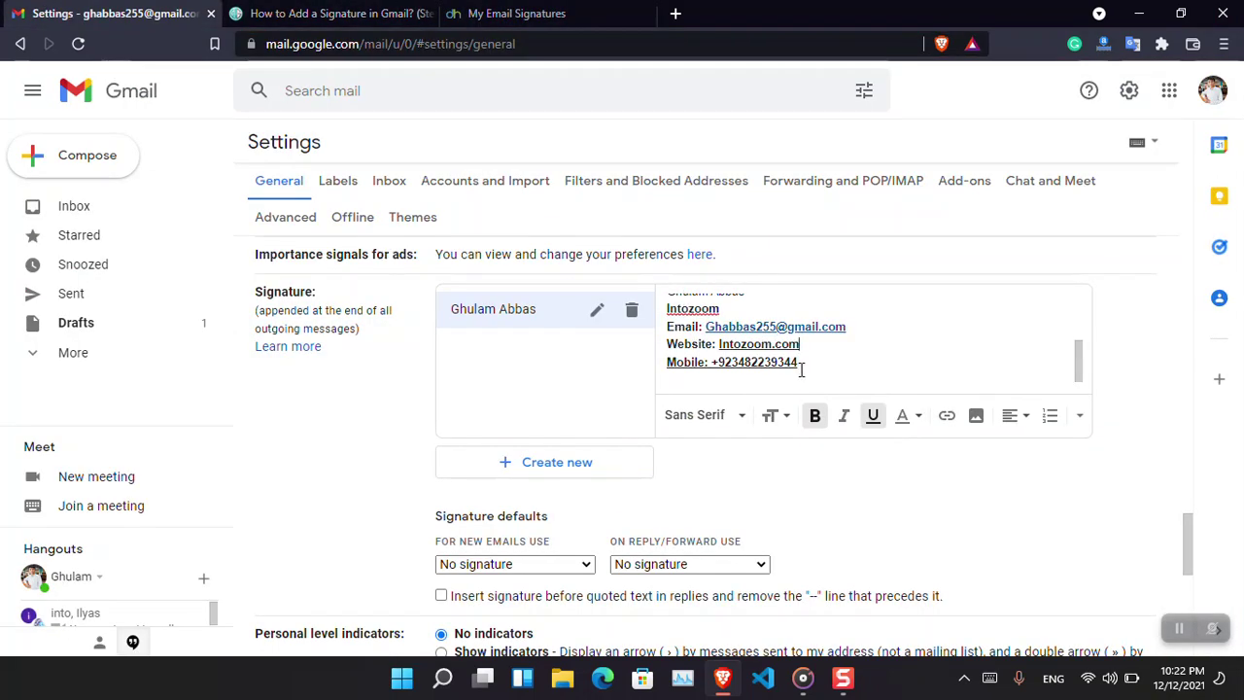
pyautogui.hotkey('ctrl', 'a')
pyautogui.press('BackSpace')
pyautogui.hotkey('ctrl', 'v')
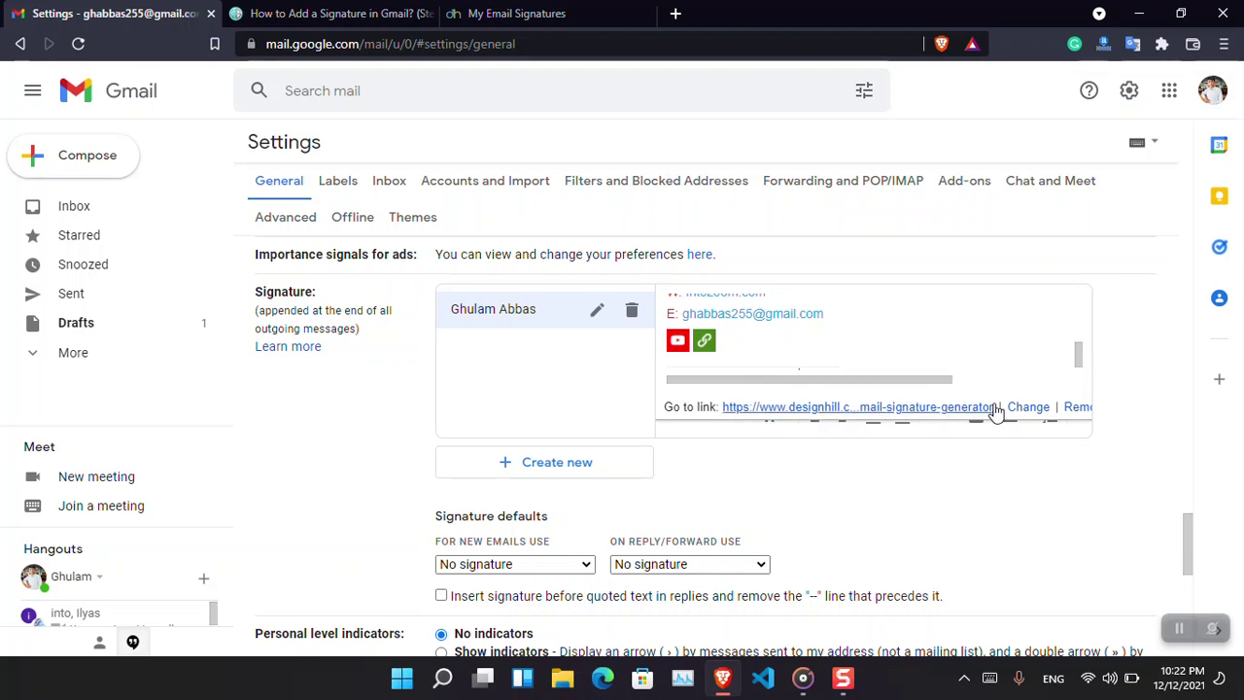
# Delete the 'Create your own email signature.' line from the signature.
pyautogui.click(1079, 408)
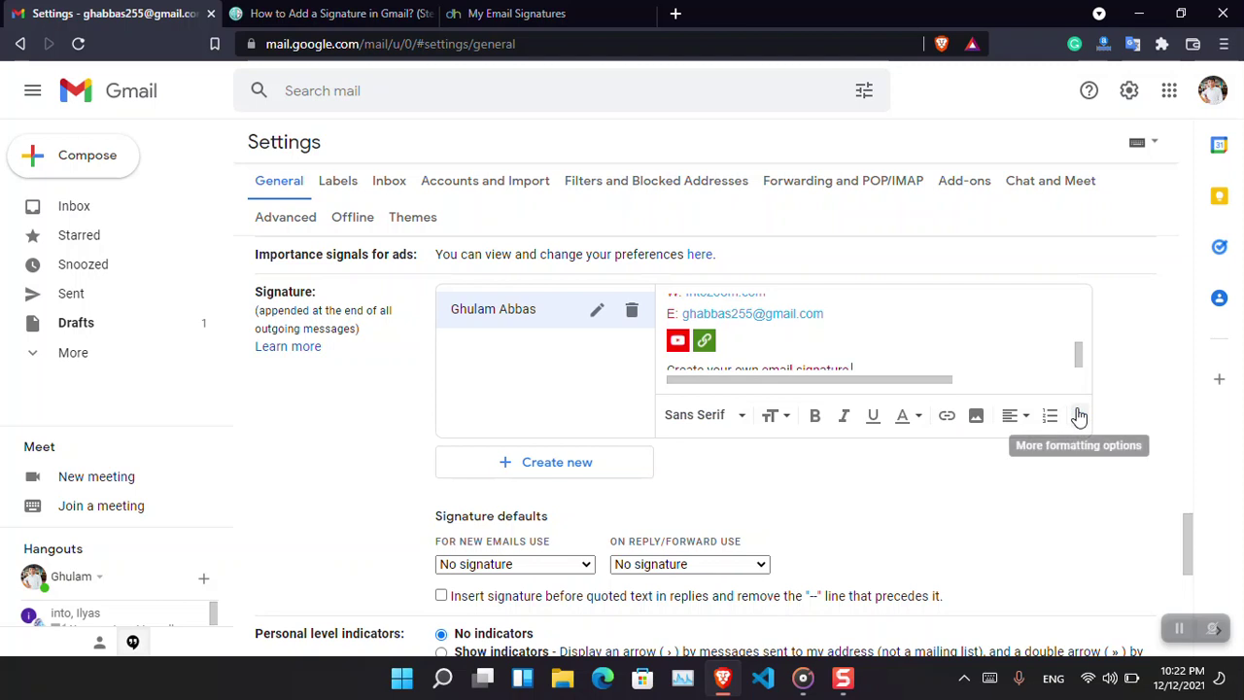
pyautogui.moveTo(1078, 352); pyautogui.dragTo(1078, 356)
pyautogui.click(860, 365)
pyautogui.moveTo(853, 360); pyautogui.dragTo(683, 366)
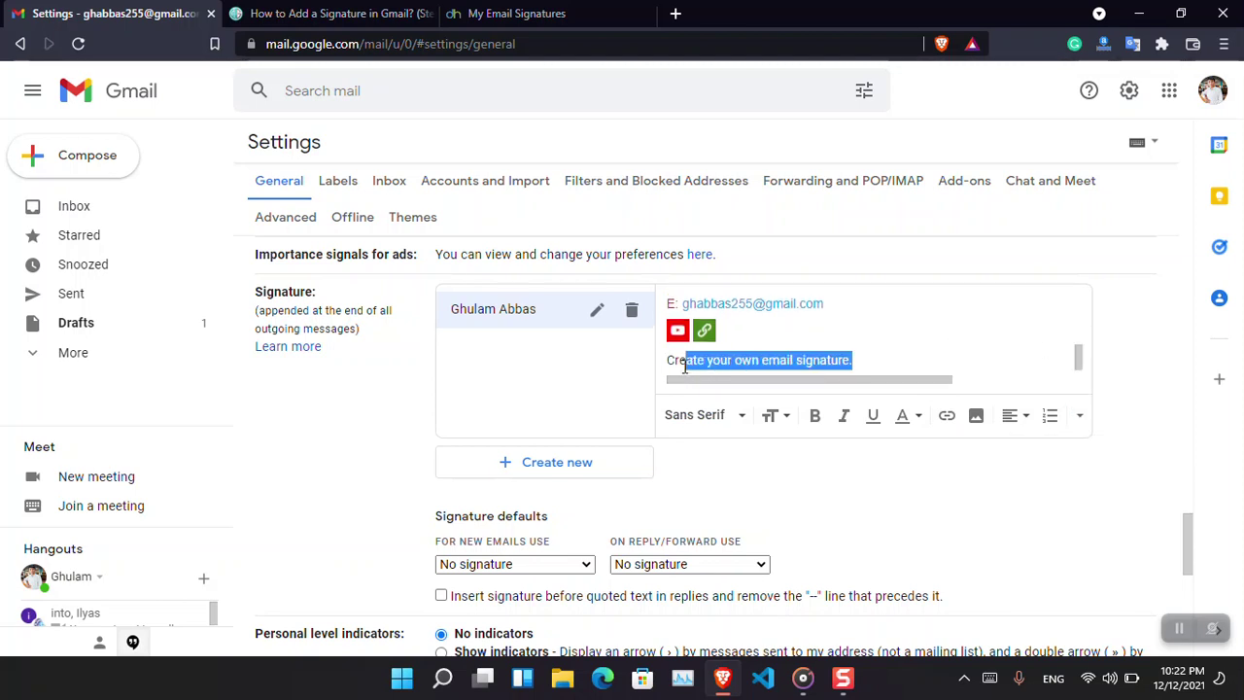
pyautogui.press('BackSpace')
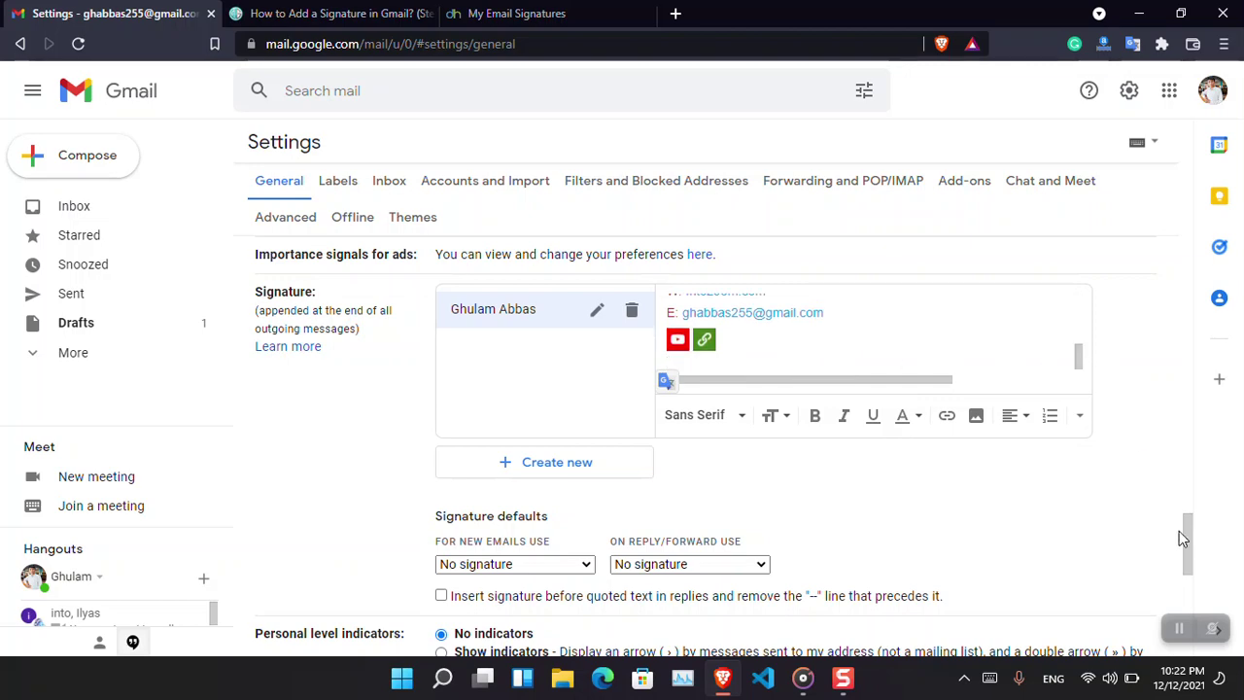
pyautogui.moveTo(1191, 544); pyautogui.dragTo(1206, 634)
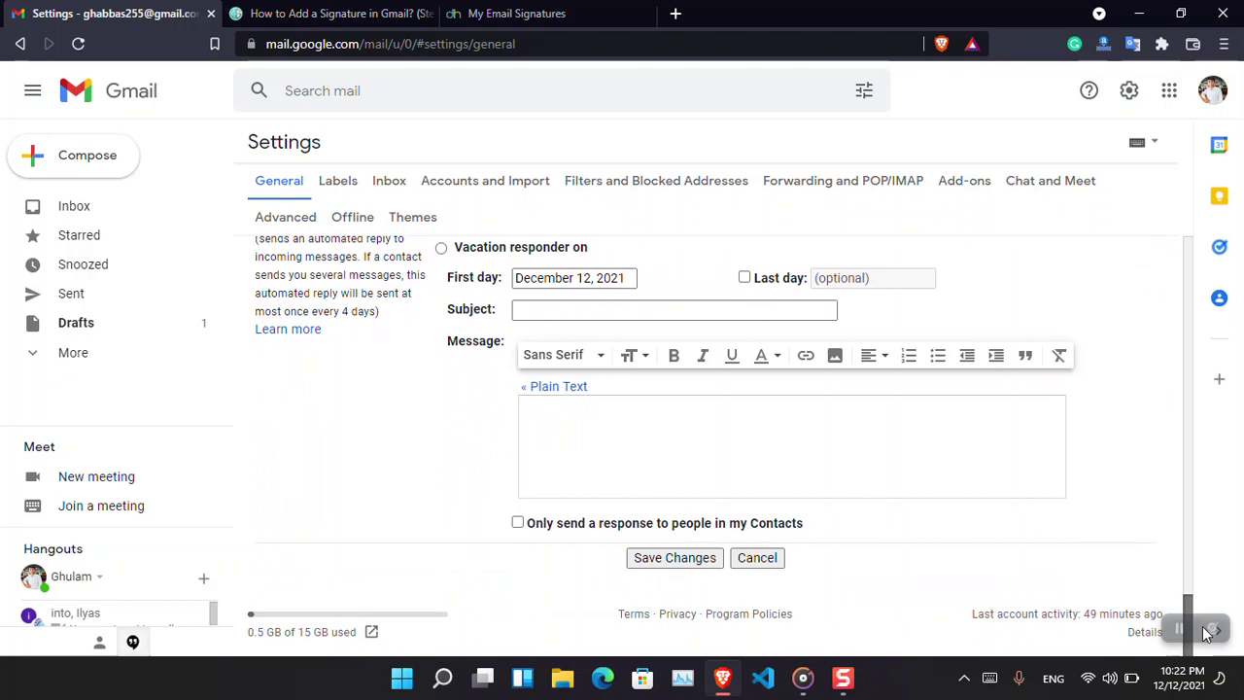
# Save the signature and check it in a test new message.
pyautogui.click(674, 558)
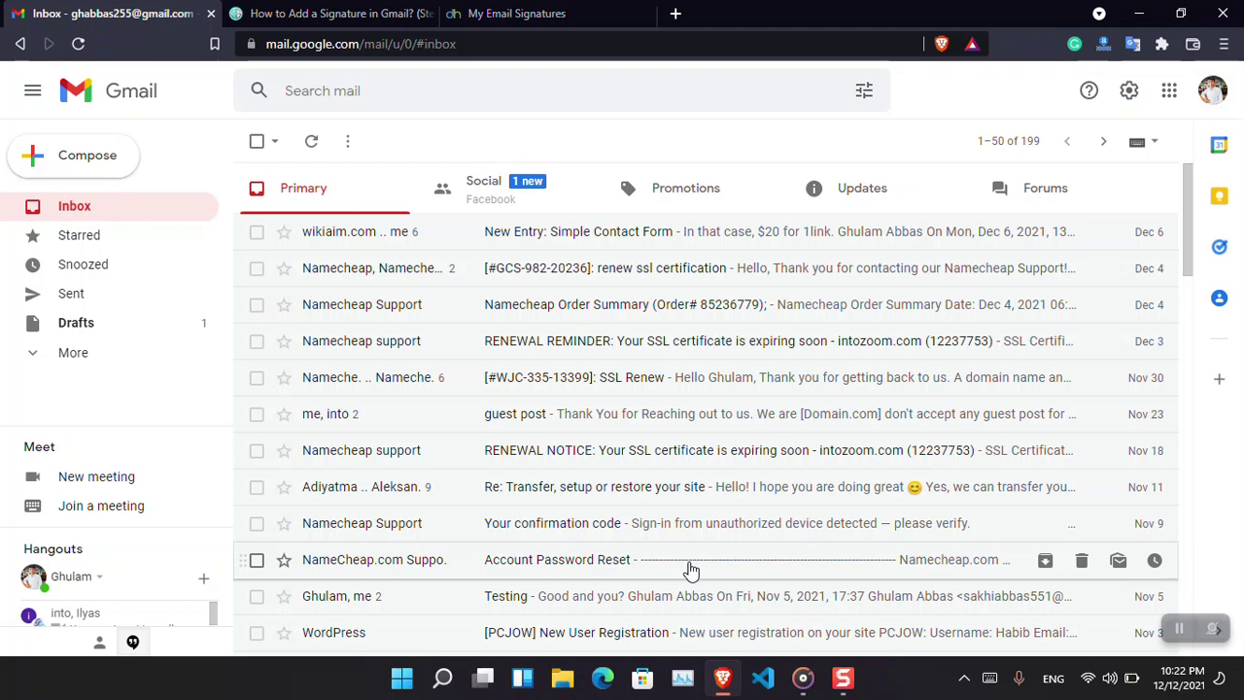
pyautogui.click(81, 157)
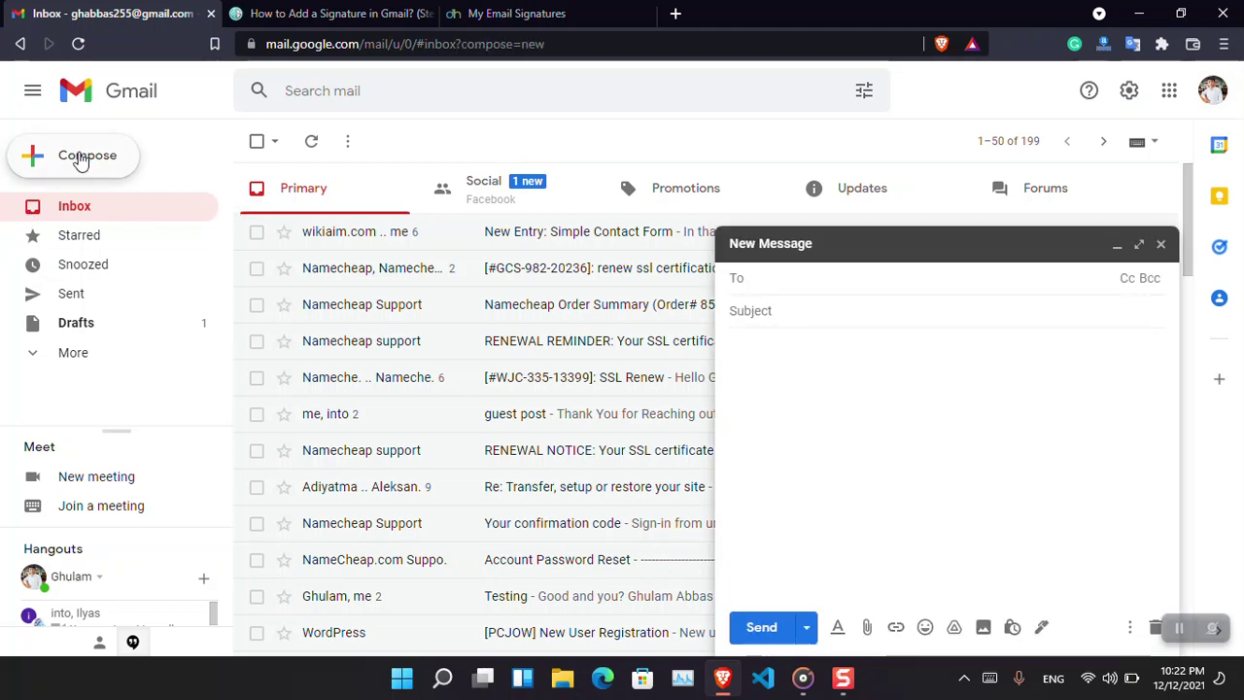
pyautogui.click(1161, 244)
# Set the new signature as default for new emails and replies/forwards, then save.
pyautogui.click(1129, 90)
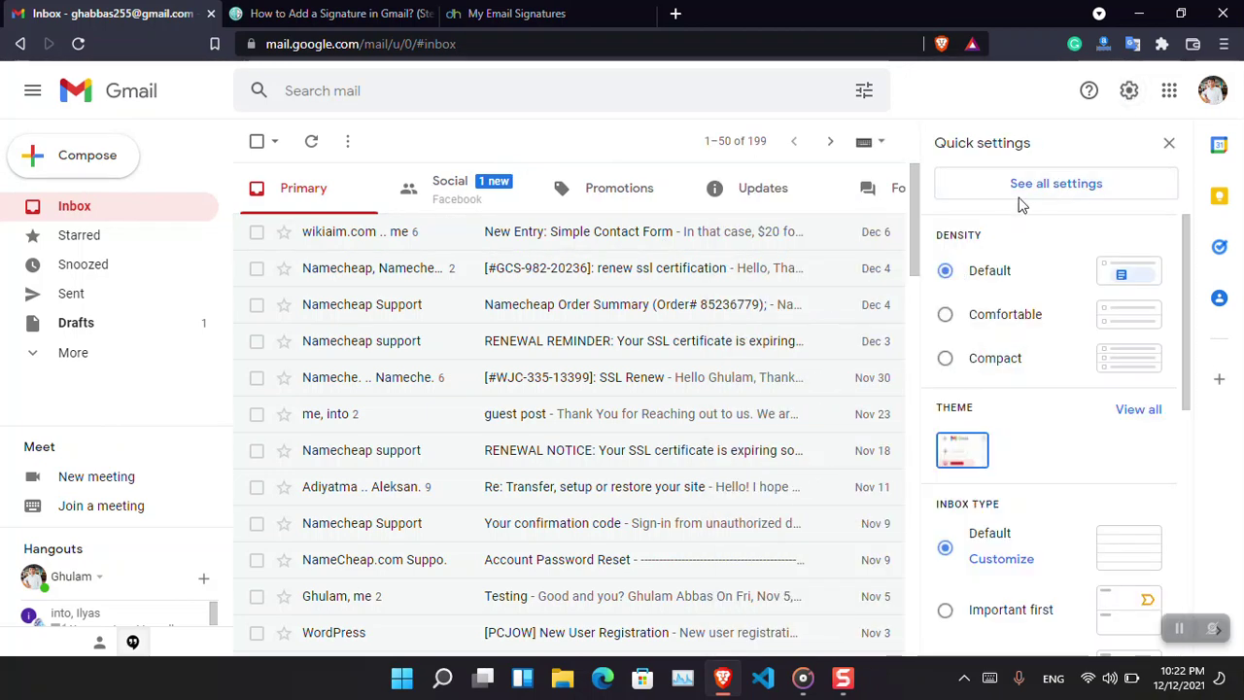
pyautogui.click(1050, 186)
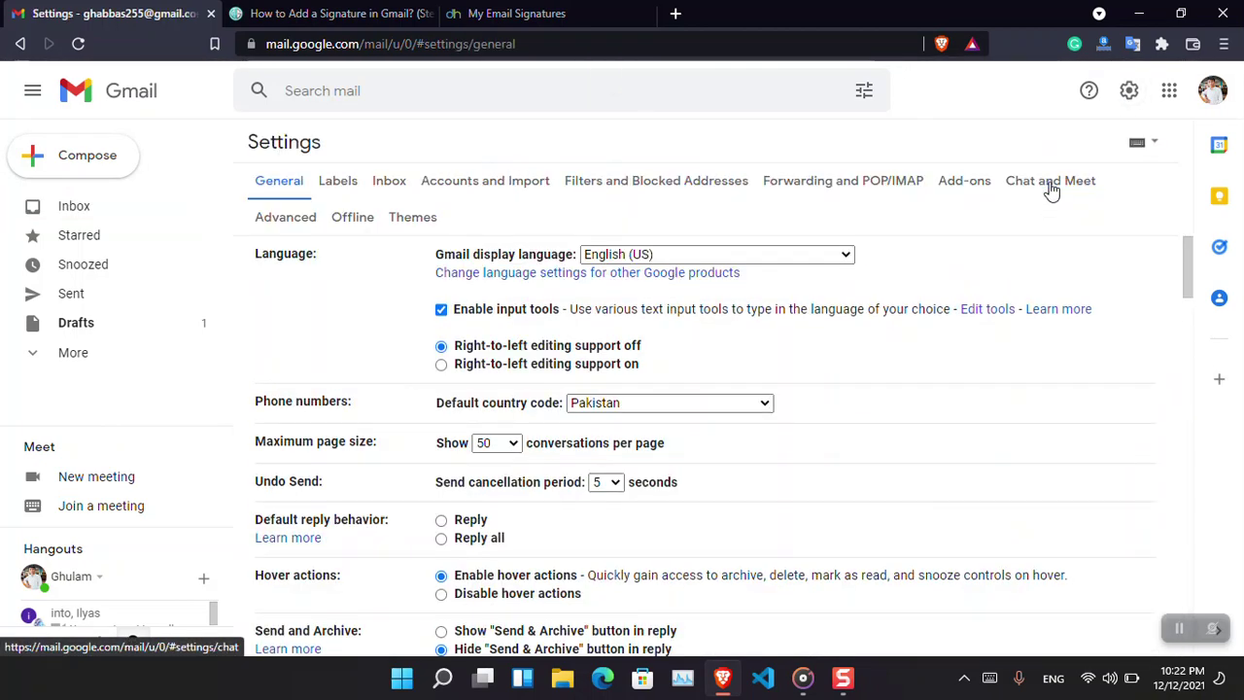
pyautogui.moveTo(1192, 292); pyautogui.dragTo(1225, 525)
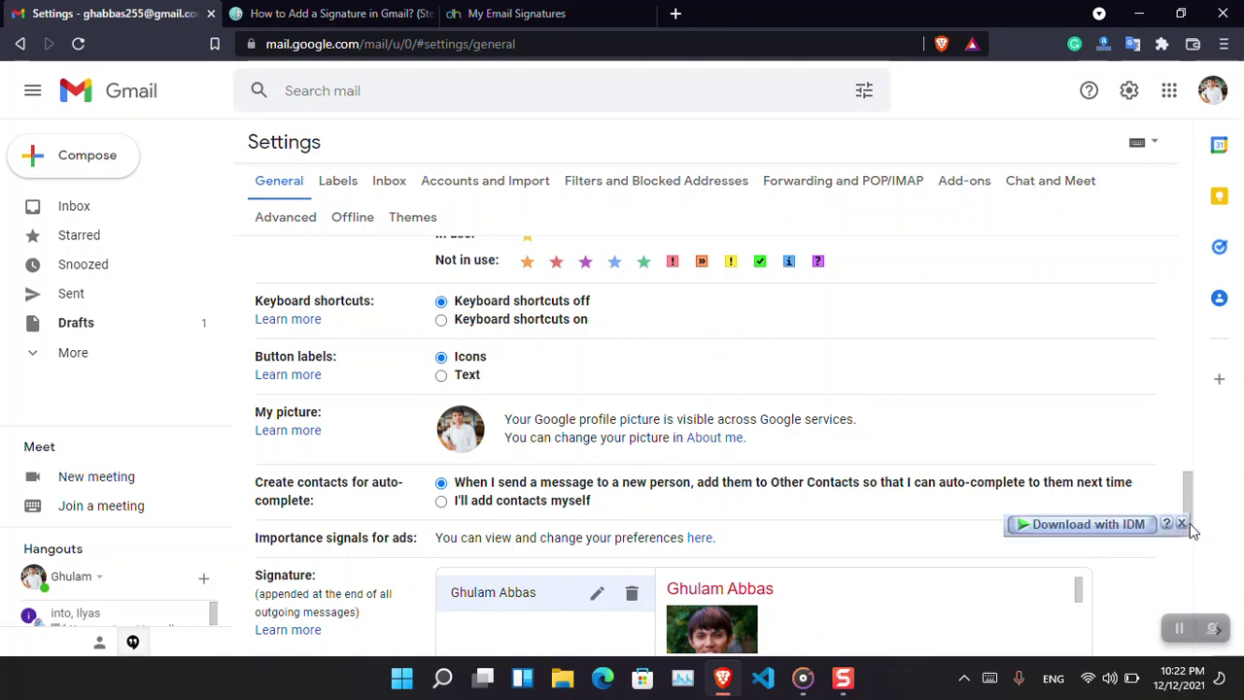
pyautogui.moveTo(1190, 535)
pyautogui.mouseDown()
pyautogui.moveTo(1190, 623)
pyautogui.moveTo(1189, 575)
pyautogui.moveTo(1188, 595)
pyautogui.mouseUp()
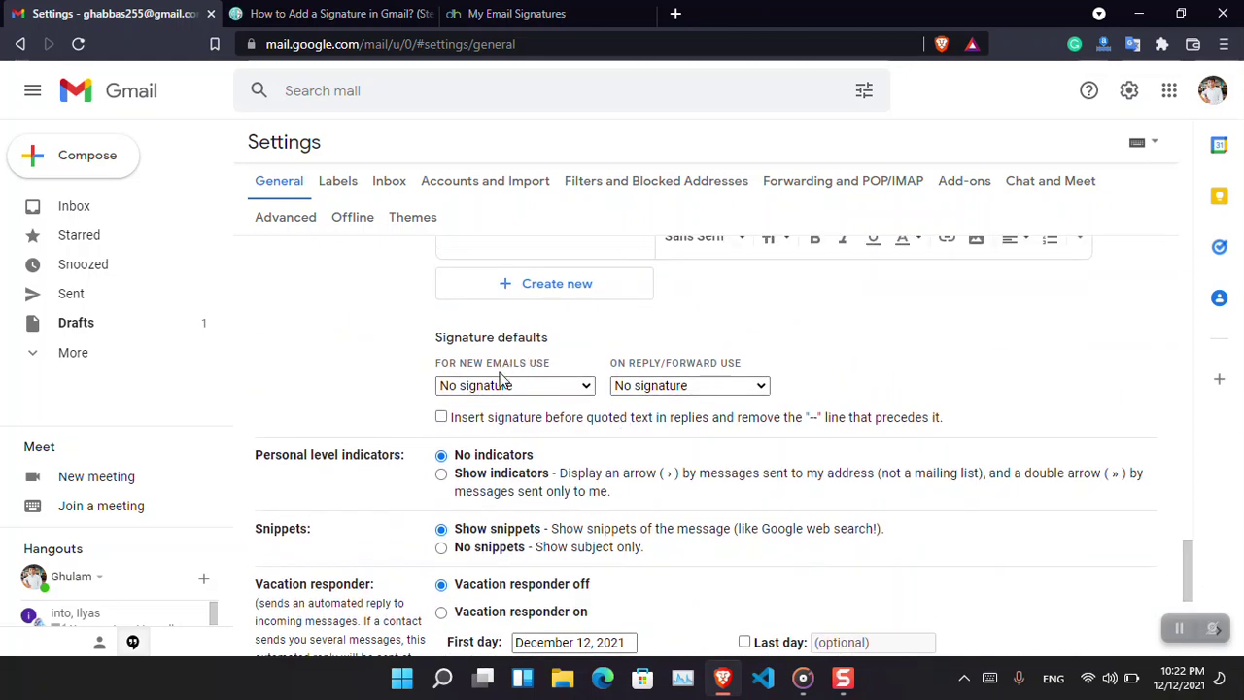
pyautogui.click(503, 387)
pyautogui.click(504, 420)
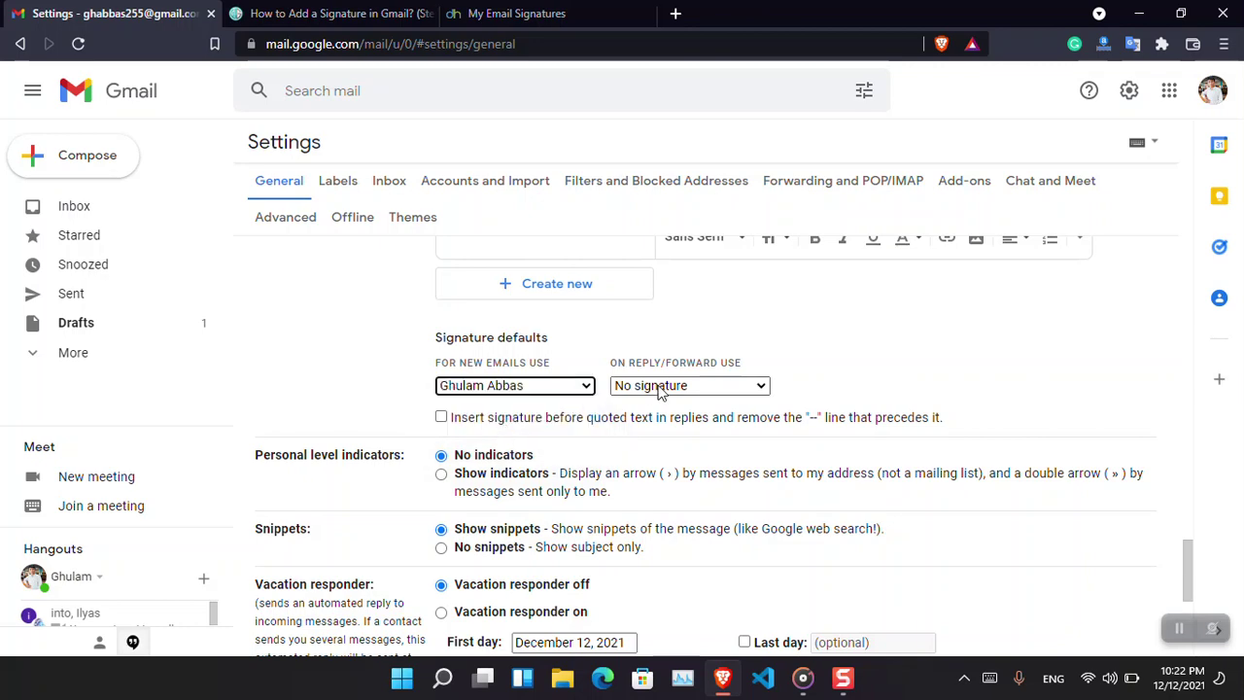
pyautogui.click(666, 386)
pyautogui.click(673, 420)
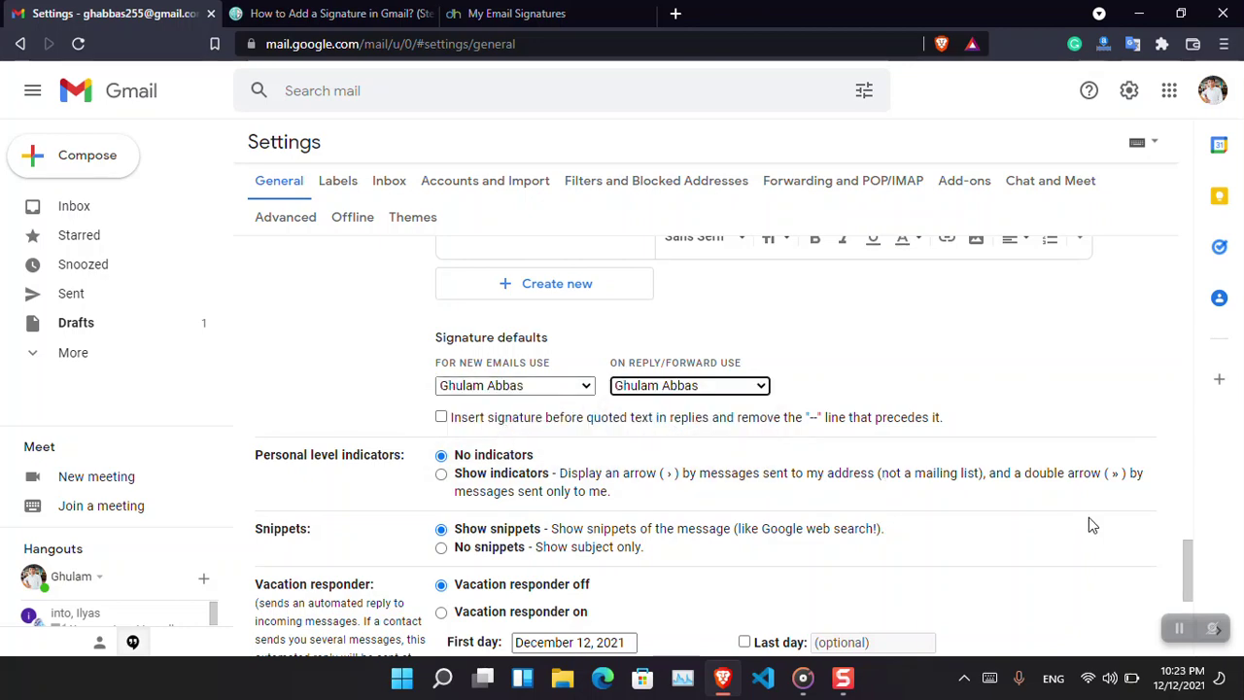
pyautogui.scroll(-2, 1179, 581)
pyautogui.moveTo(1221, 605); pyautogui.dragTo(627, 567)
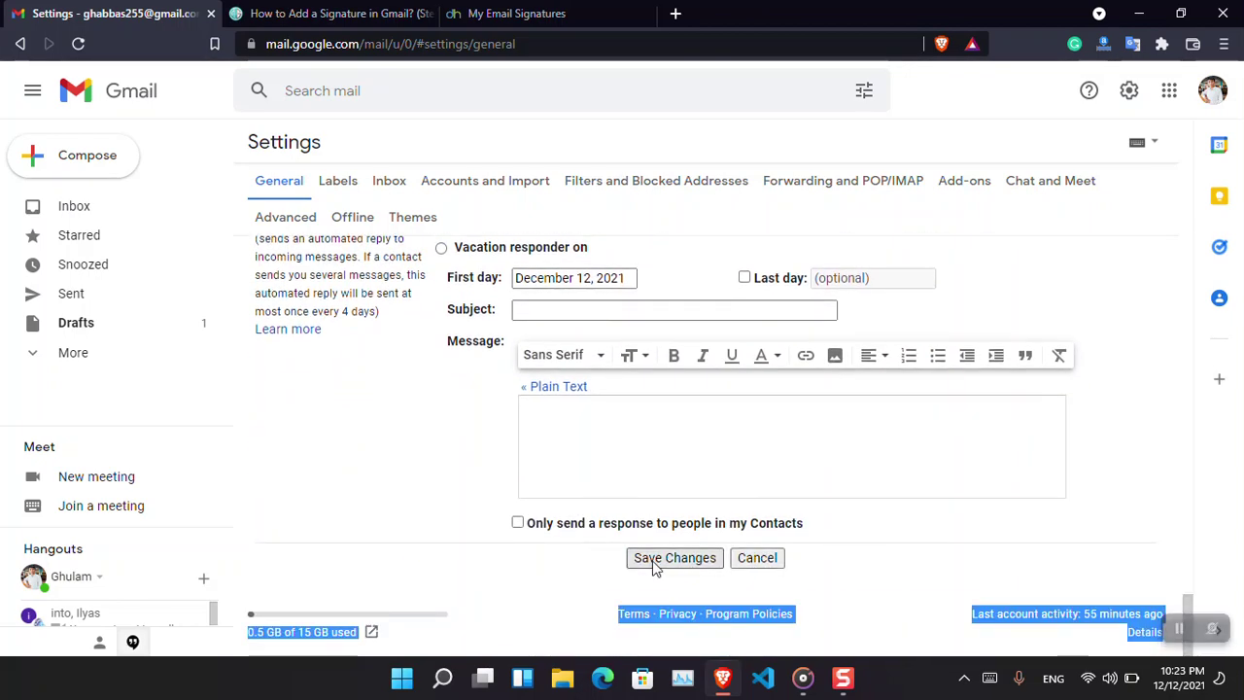
pyautogui.click(652, 564)
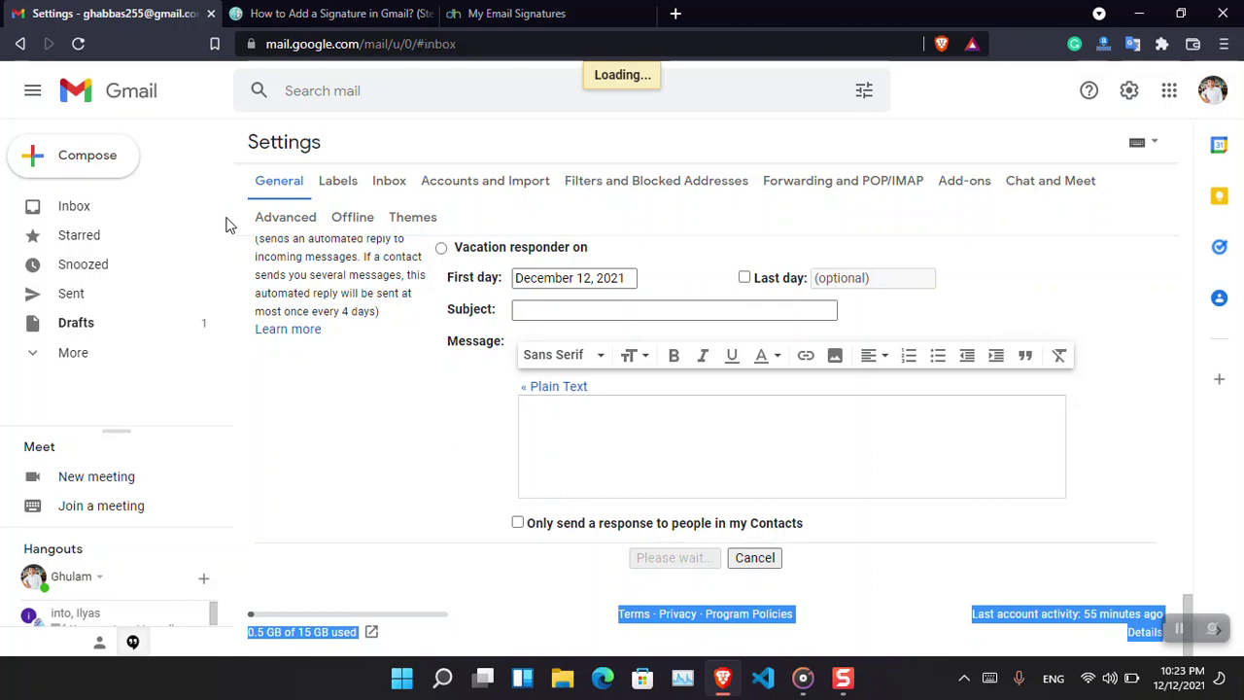
# Compose a new message to confirm the Designhill signature with photo and icons appears.
pyautogui.click(107, 158)
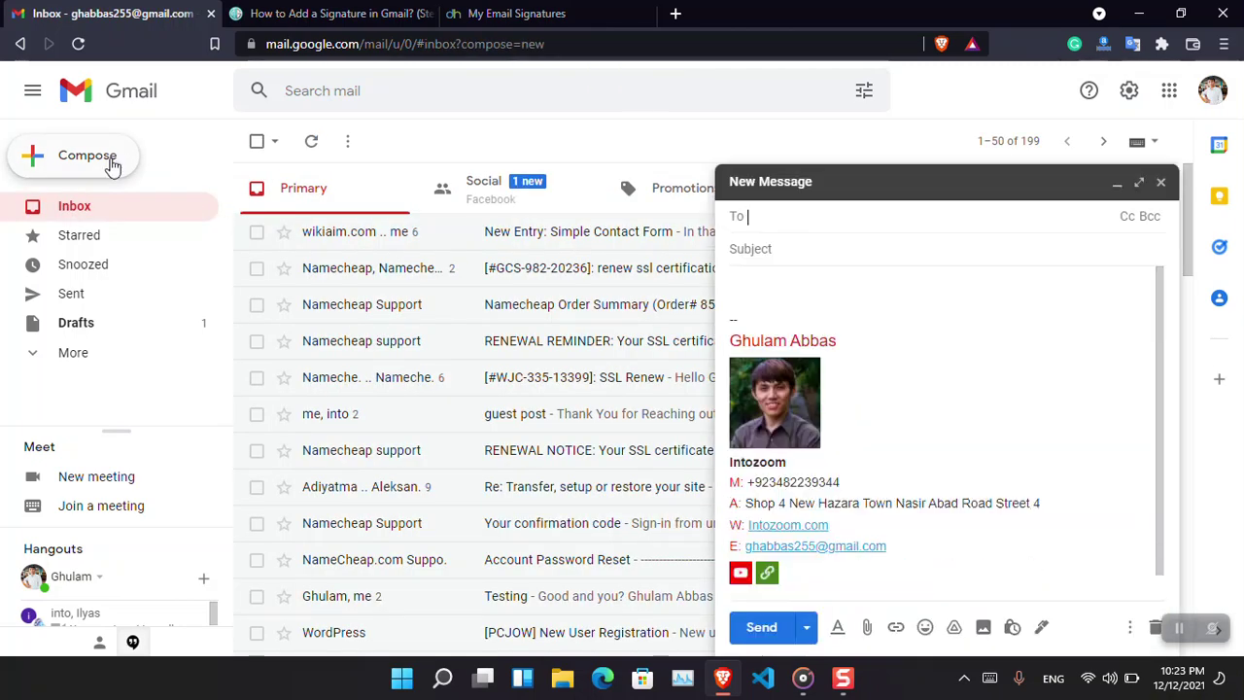